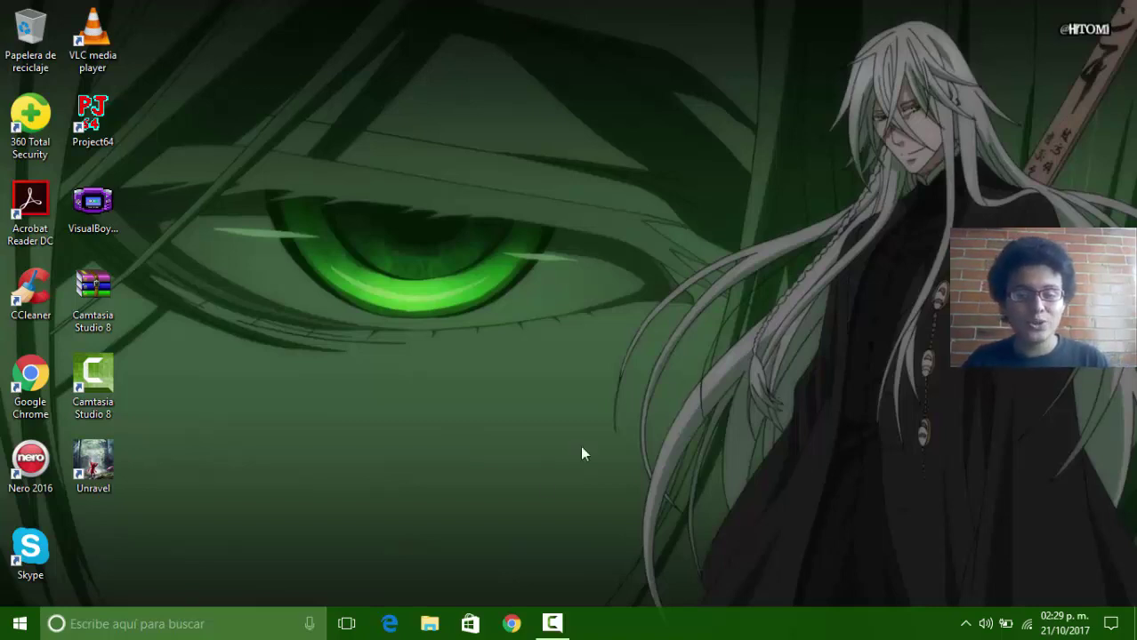
Step: Open File Explorer, briefly browsing the installed apps list
{"action": "left_click", "coordinate": [431, 624]}
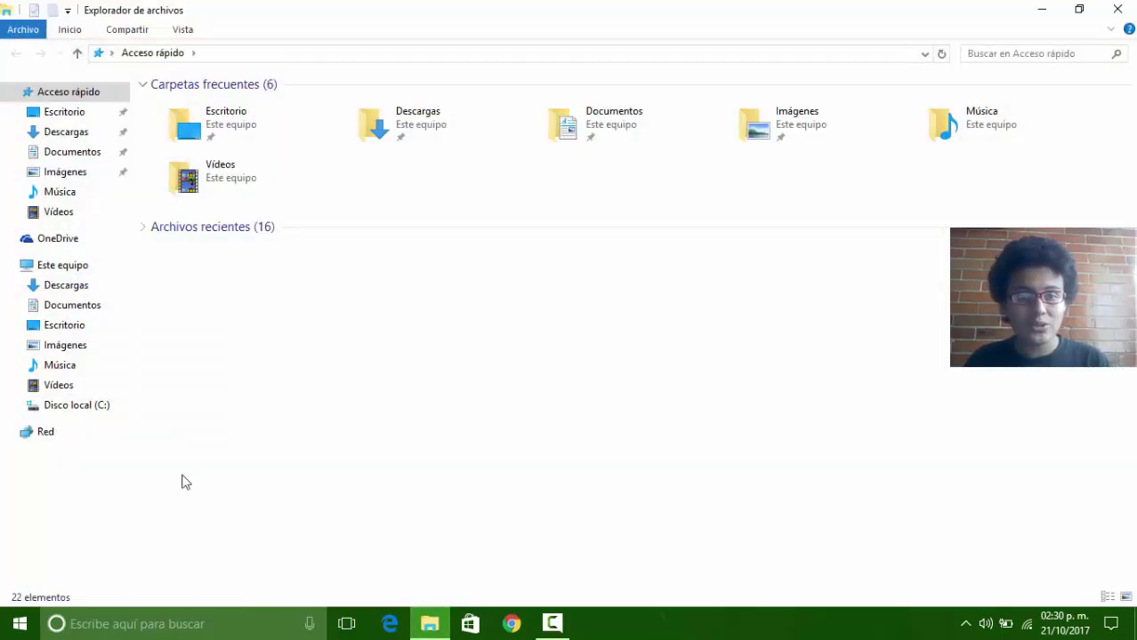
{"action": "left_click", "coordinate": [20, 632]}
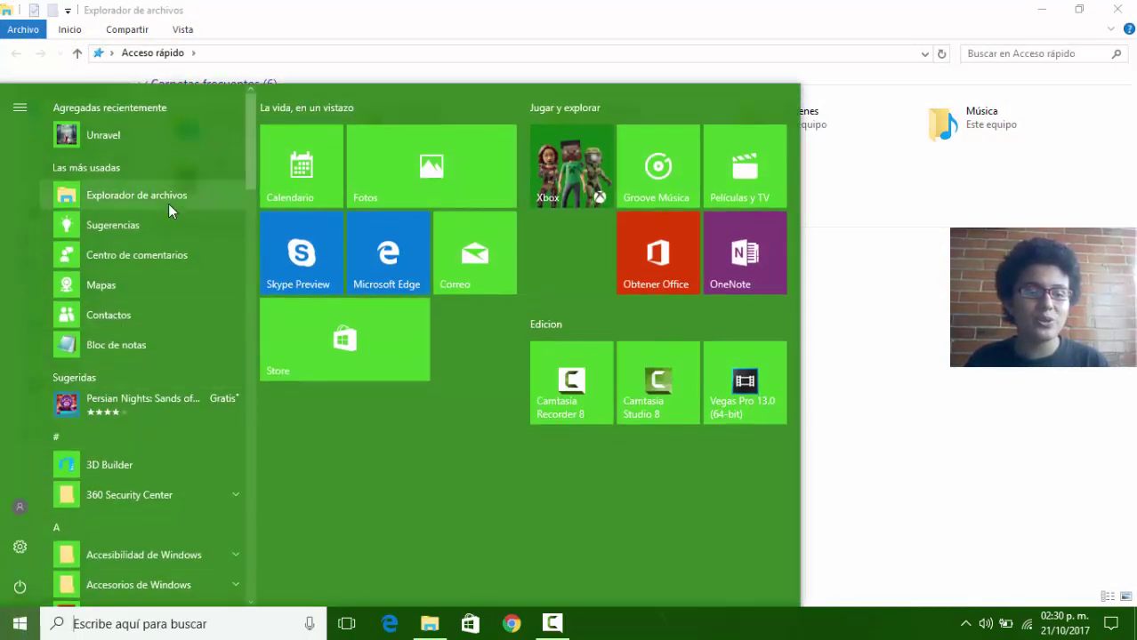
{"action": "left_click_drag", "start_coordinate": [248, 143], "coordinate": [243, 82]}
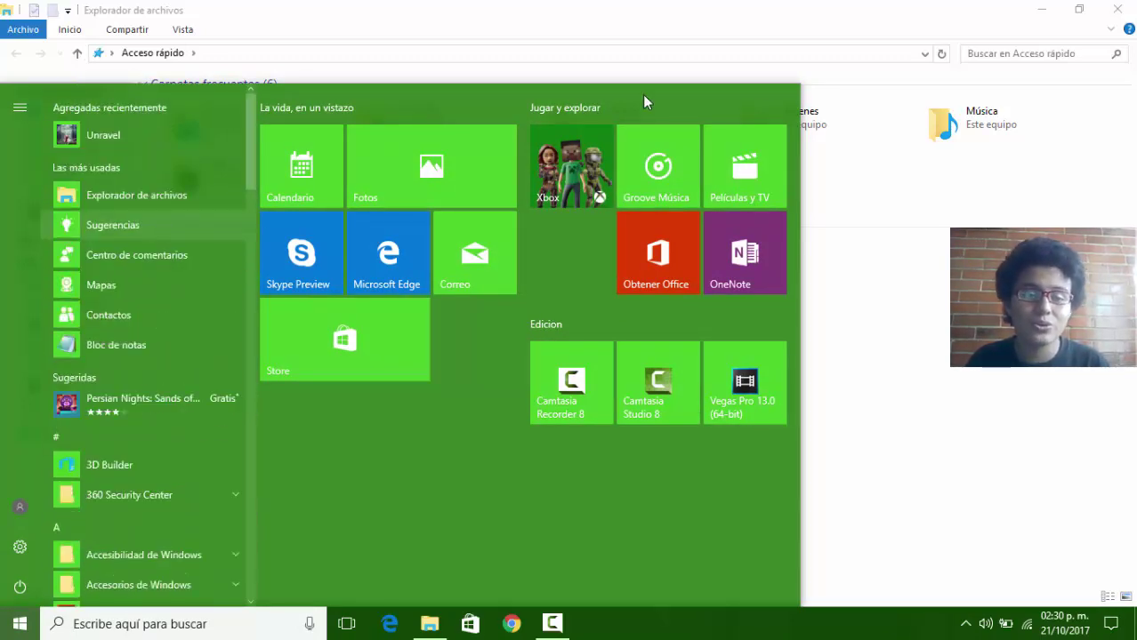
{"action": "left_click", "coordinate": [934, 330]}
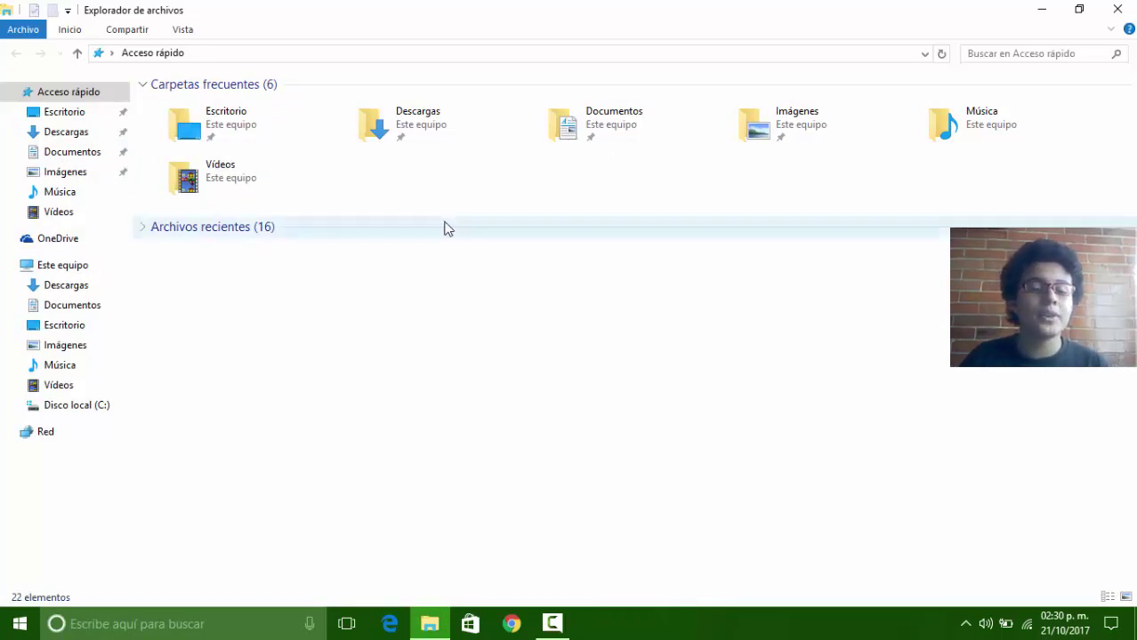
Step: Navigate from Este equipo through Disco local (C:), Usuarios and the user's profile to Documentos
{"action": "left_click", "coordinate": [92, 268]}
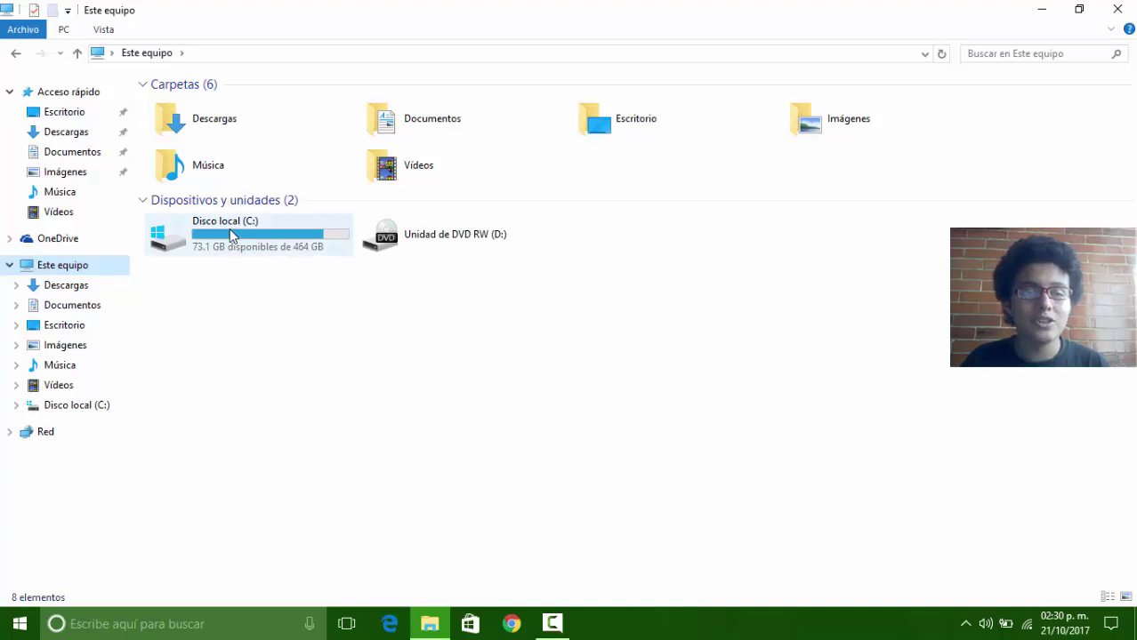
{"action": "double_click", "coordinate": [230, 228]}
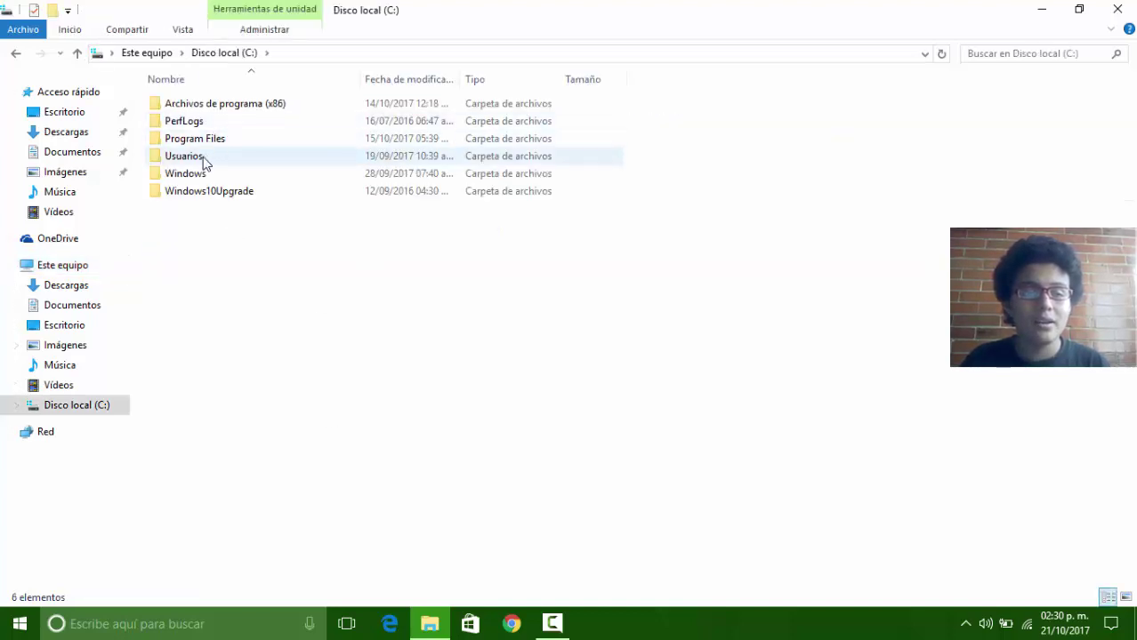
{"action": "double_click", "coordinate": [202, 159]}
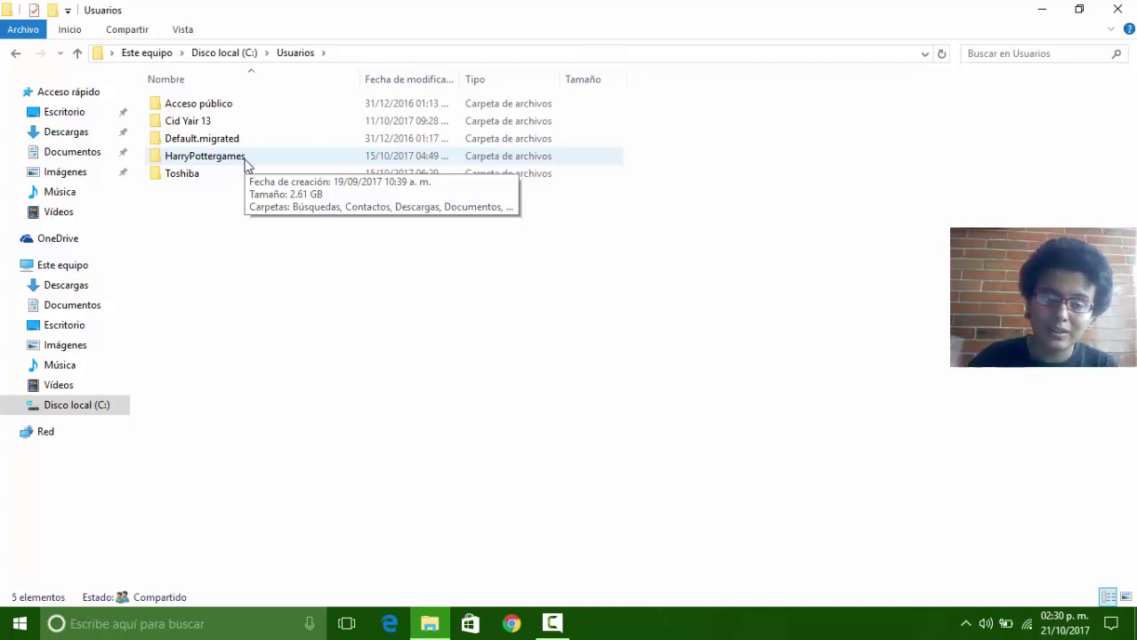
{"action": "double_click", "coordinate": [245, 158]}
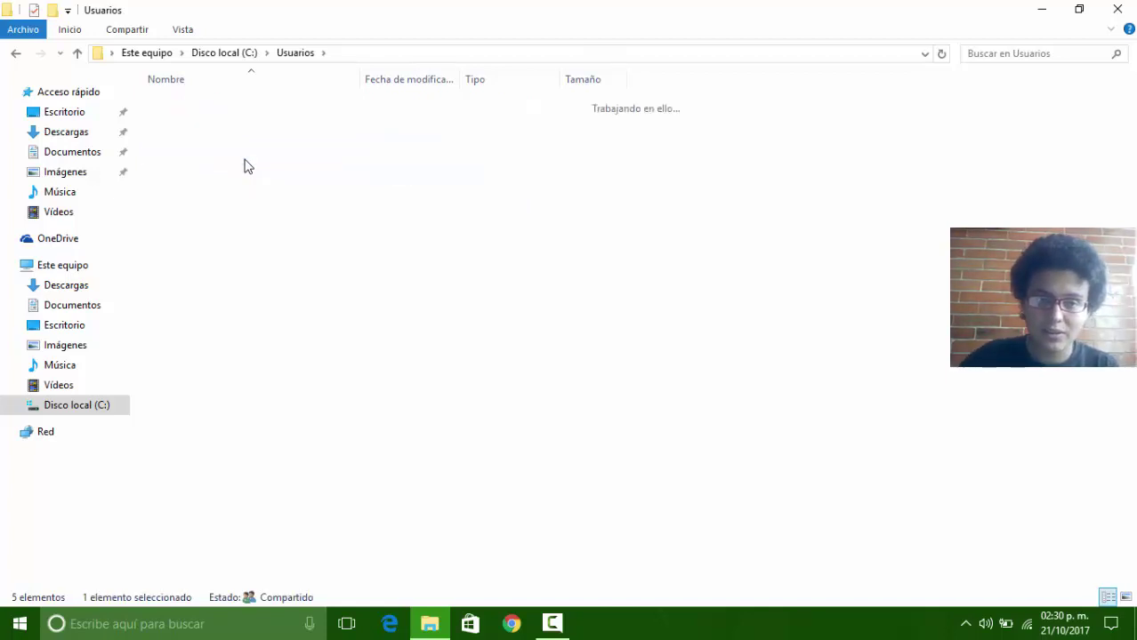
{"action": "double_click", "coordinate": [205, 157]}
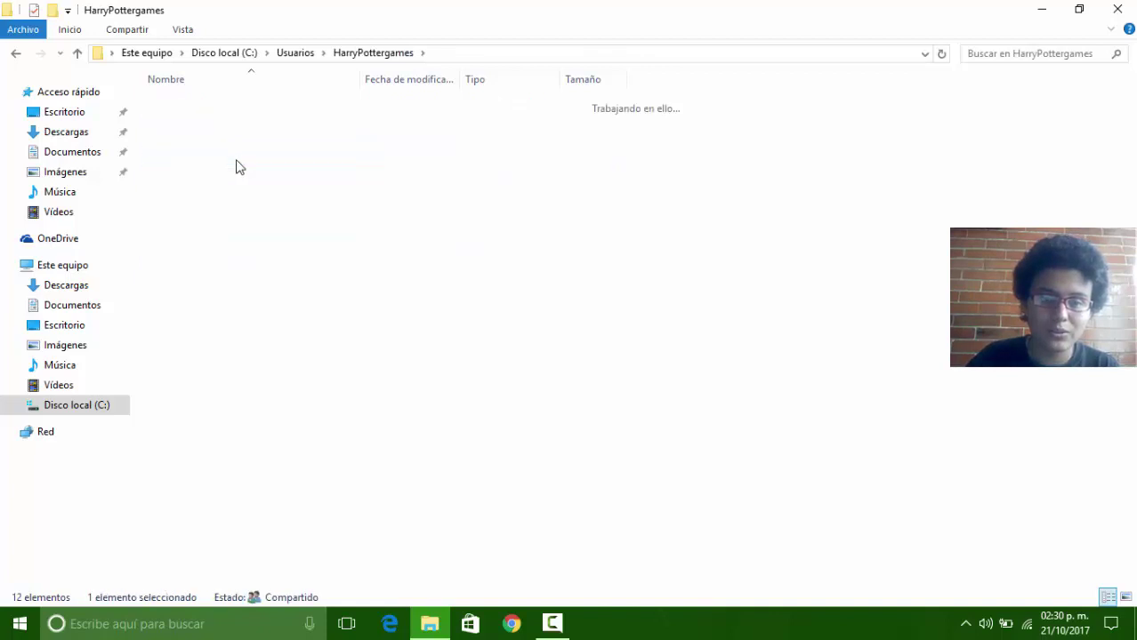
Step: Create a new folder in Documentos named with the student's full name
{"action": "right_click", "coordinate": [284, 301]}
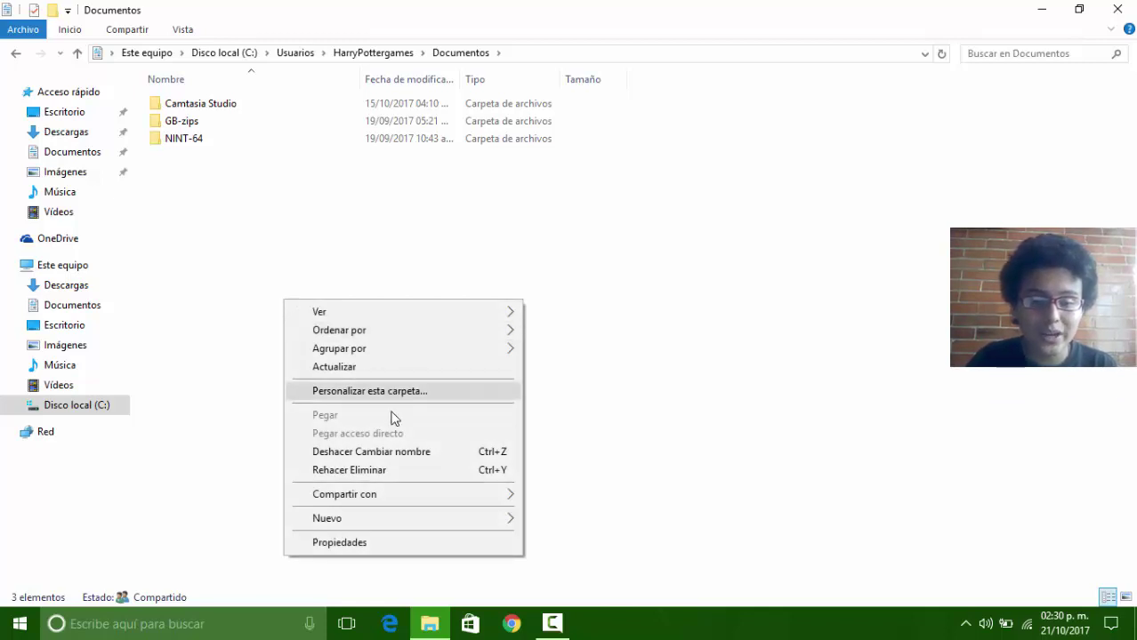
{"action": "left_click", "coordinate": [414, 520]}
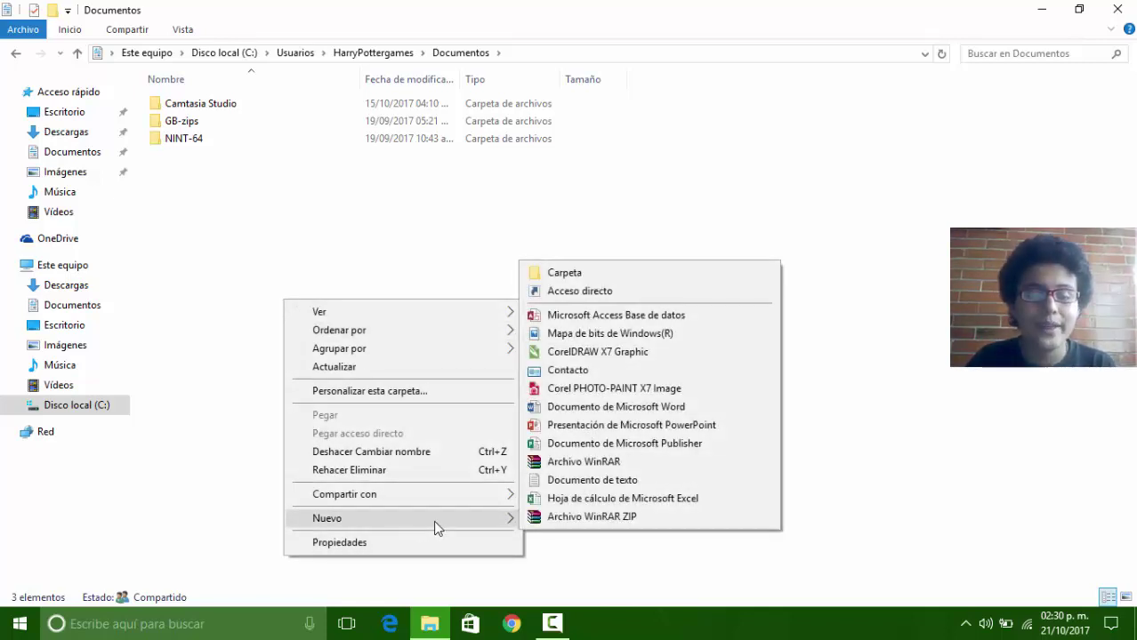
{"action": "left_click", "coordinate": [585, 272]}
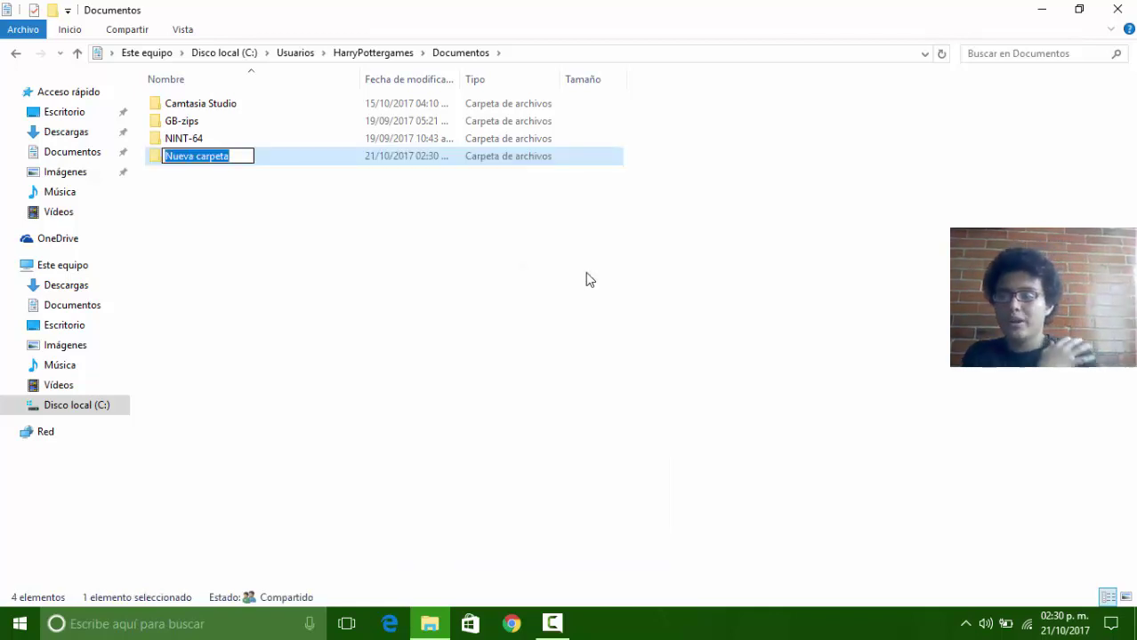
{"action": "key", "text": "BackSpace"}
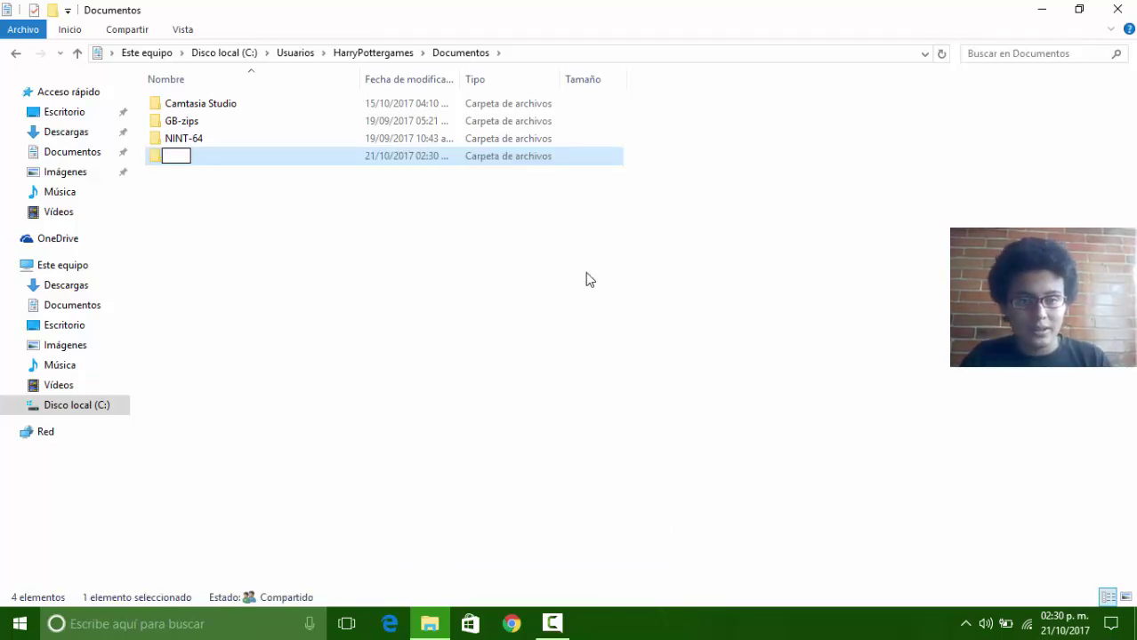
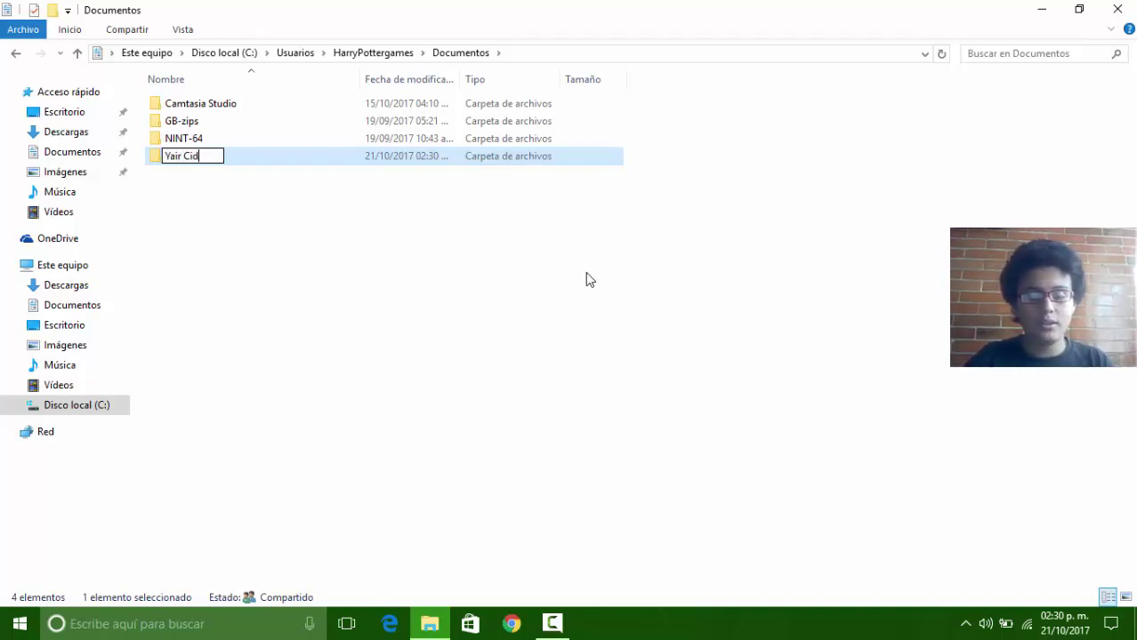
{"action": "key", "text": "Return"}
Step: Select the newly created folder and open it
{"action": "key", "text": "Up"}
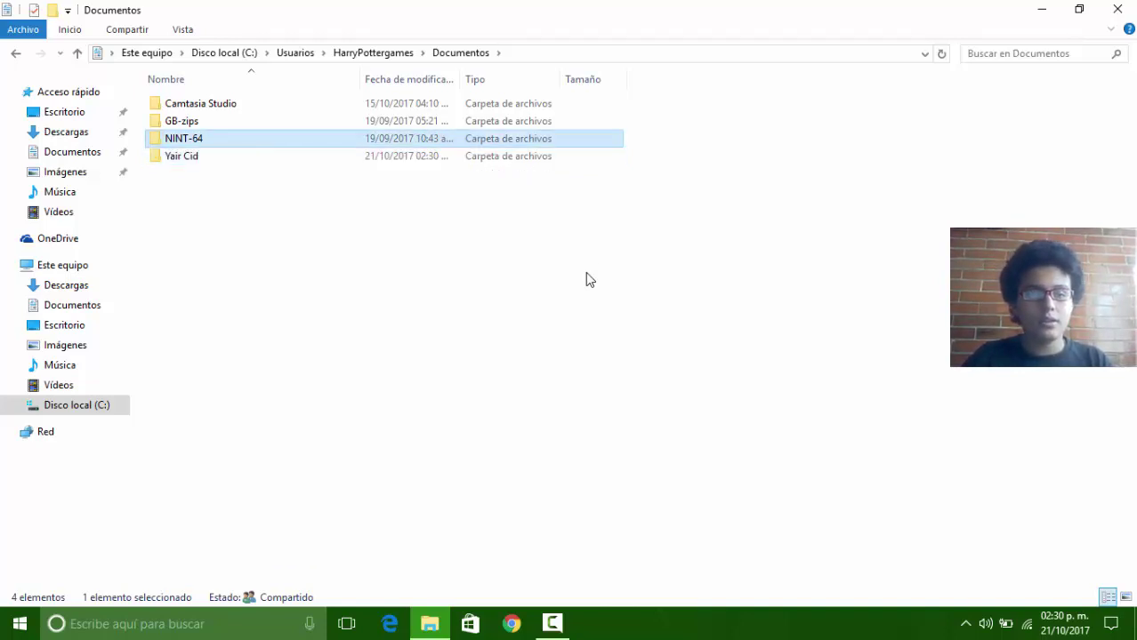
{"action": "key", "text": "Down"}
{"action": "key", "text": "F5"}
{"action": "key", "text": "Return"}
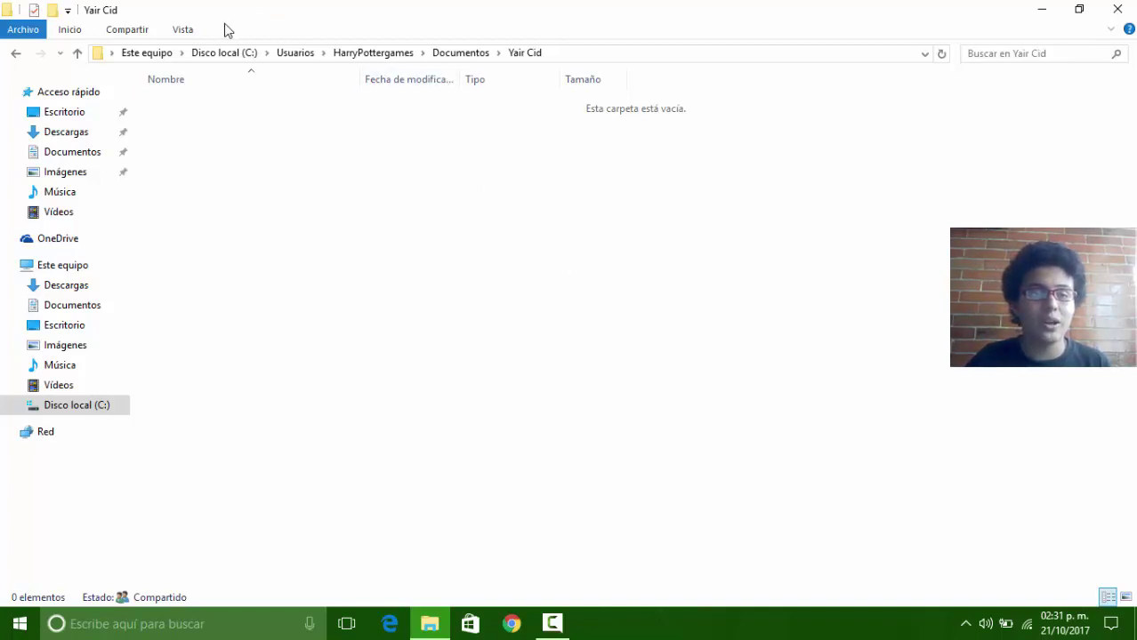
Step: Pin the Inicio ribbon open and create a subfolder named '1 semestre'
{"action": "left_click", "coordinate": [79, 36]}
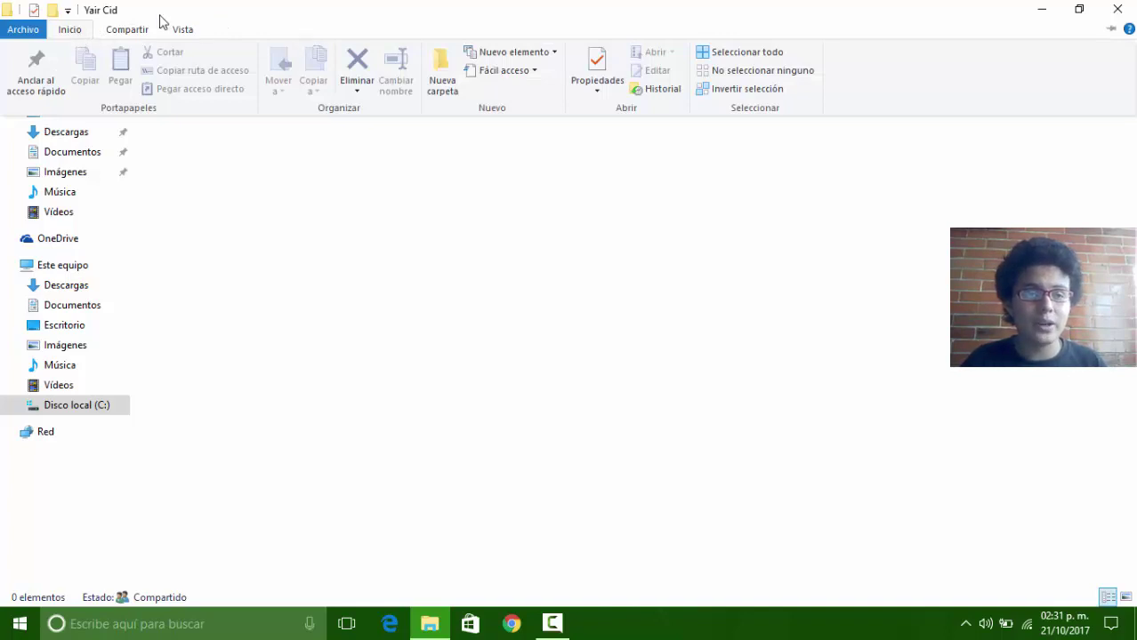
{"action": "left_click", "coordinate": [1112, 29]}
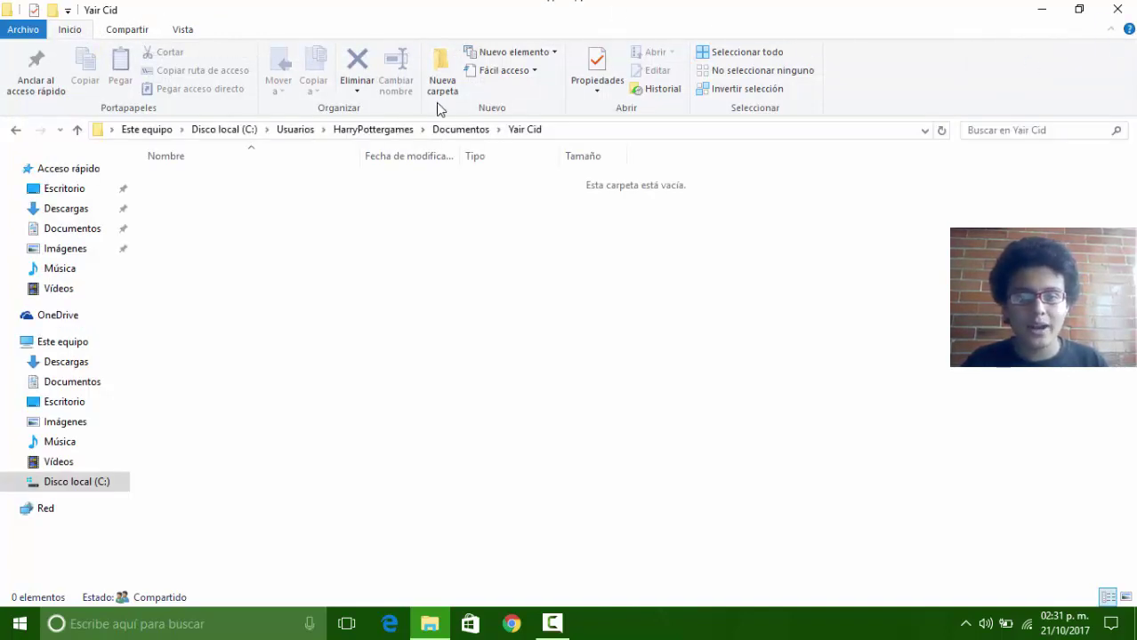
{"action": "right_click", "coordinate": [316, 258]}
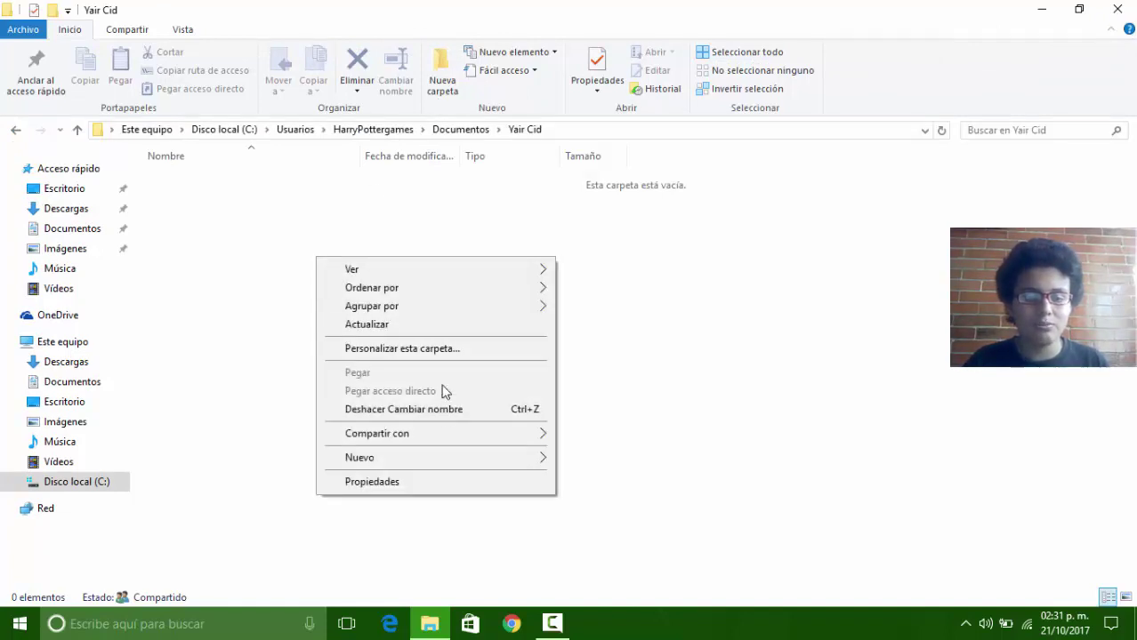
{"action": "mouse_move", "coordinate": [445, 457]}
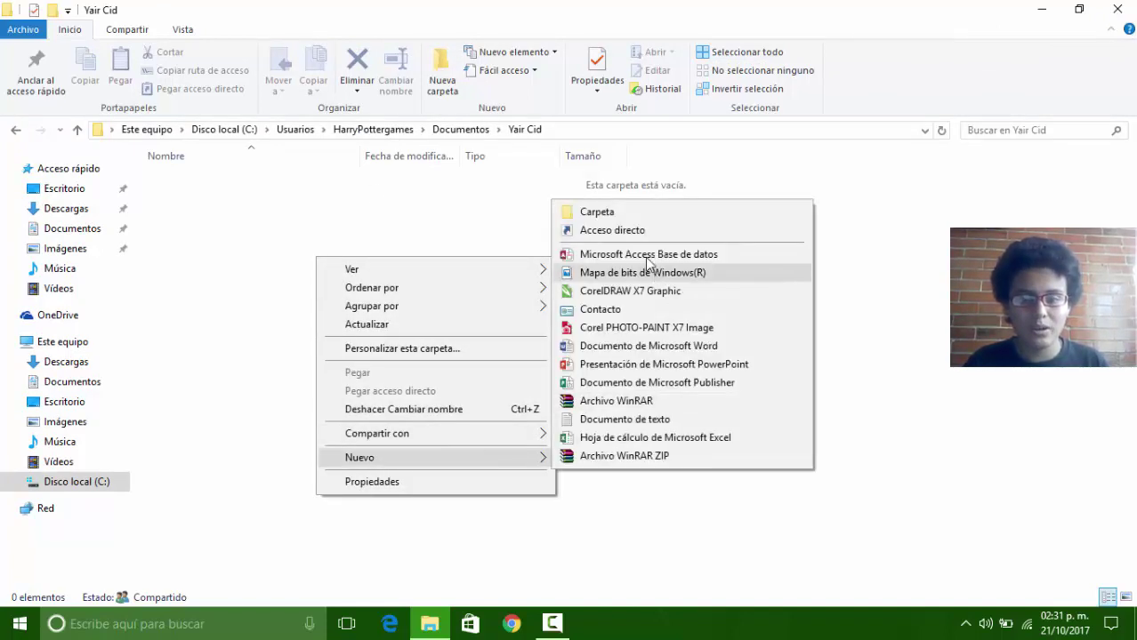
{"action": "left_click", "coordinate": [587, 213]}
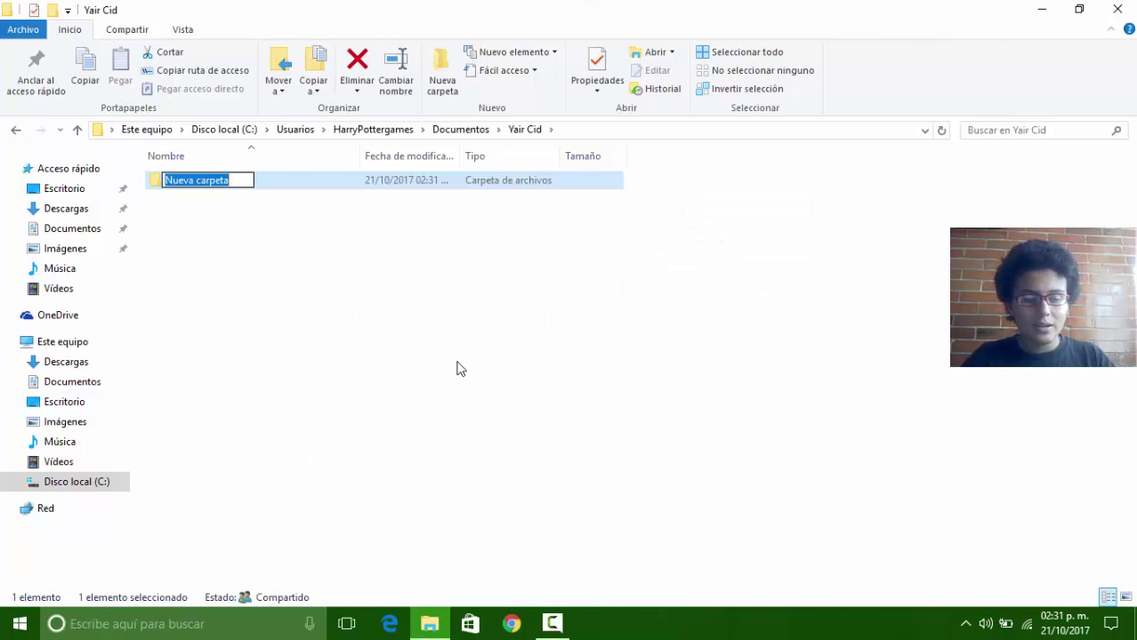
{"action": "type", "text": "1semestr"}
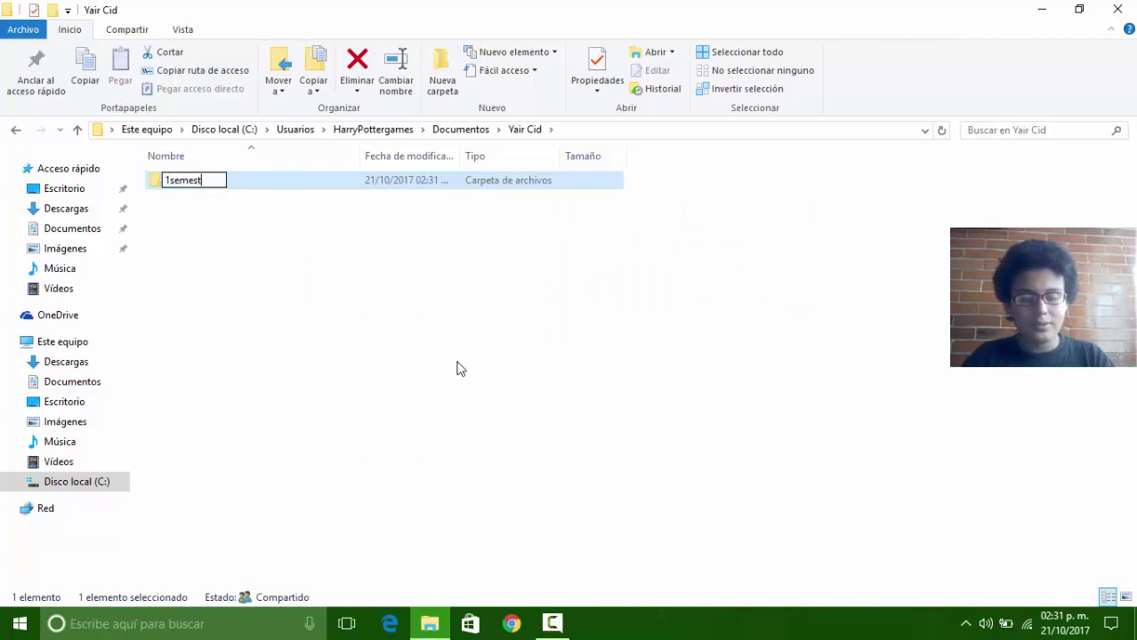
{"action": "key", "text": "BackSpace"}
{"action": "key", "text": "BackSpace"}
{"action": "key", "text": "BackSpace"}
{"action": "key", "text": "BackSpace"}
{"action": "key", "text": "BackSpace"}
{"action": "key", "text": "BackSpace"}
{"action": "key", "text": "BackSpace"}
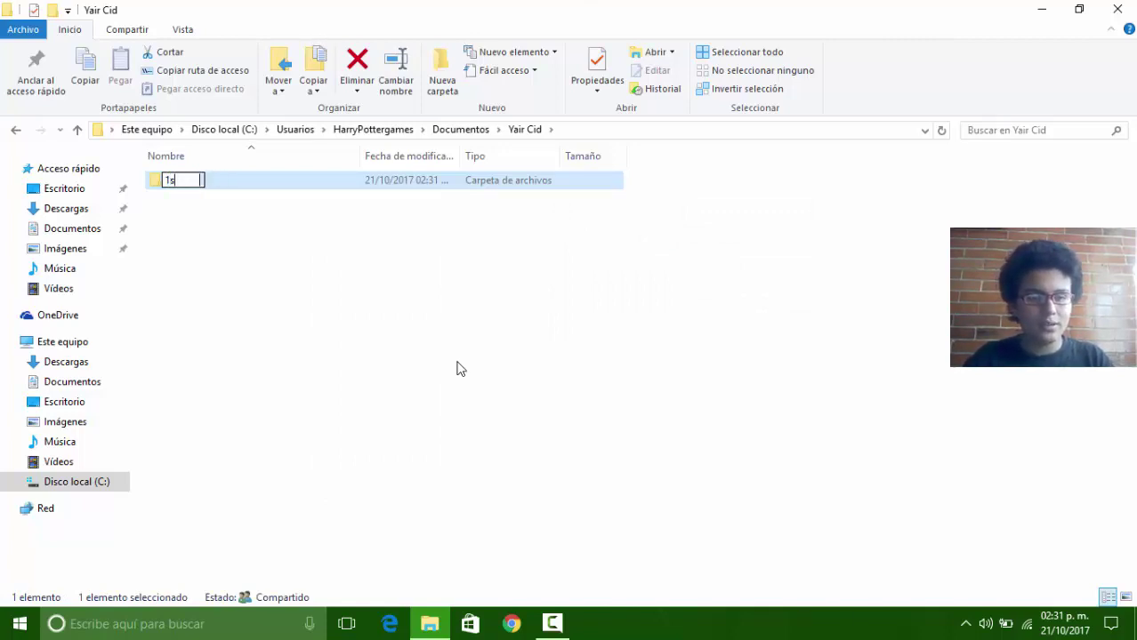
{"action": "type", "text": "sem"}
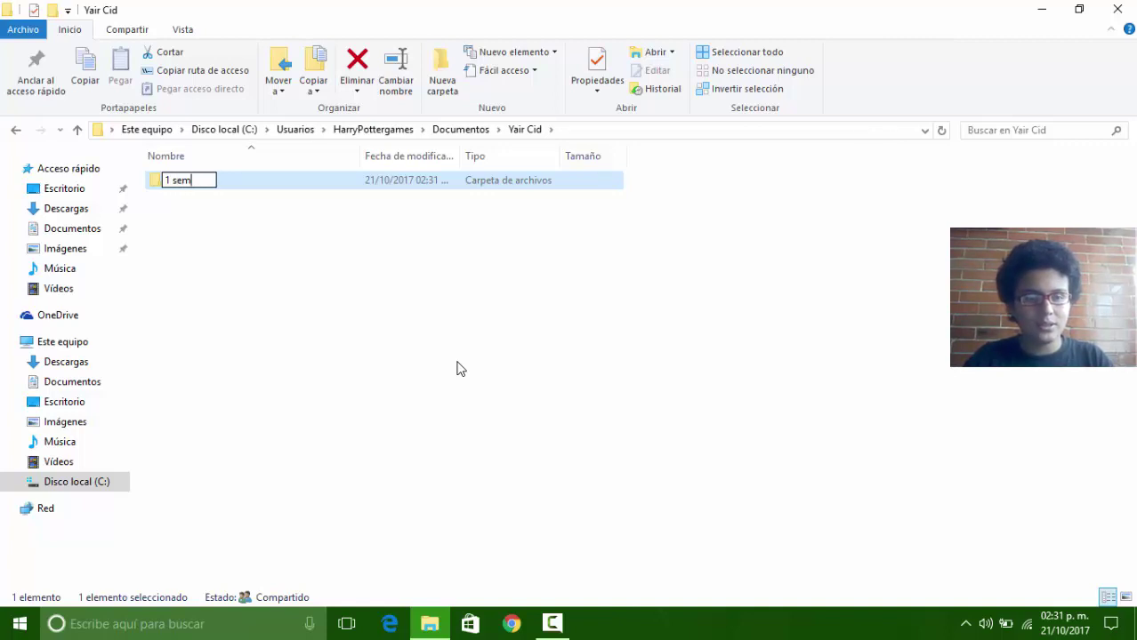
{"action": "type", "text": "estre"}
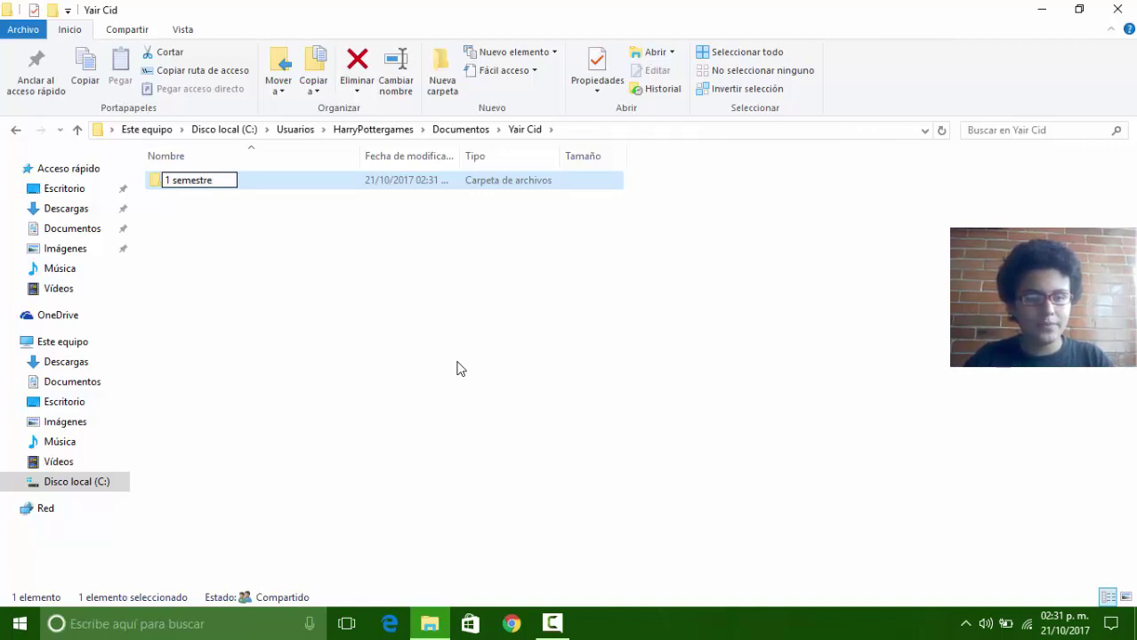
{"action": "key", "text": "Return"}
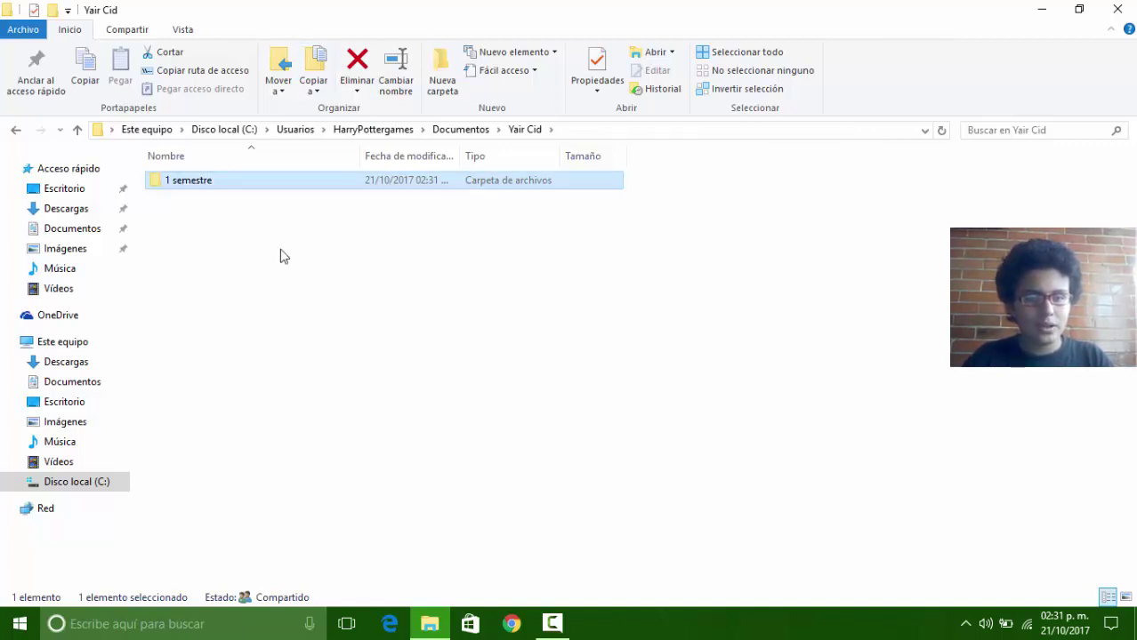
Step: Create two new folders, naming one '3 Semestre'
{"action": "right_click", "coordinate": [281, 256]}
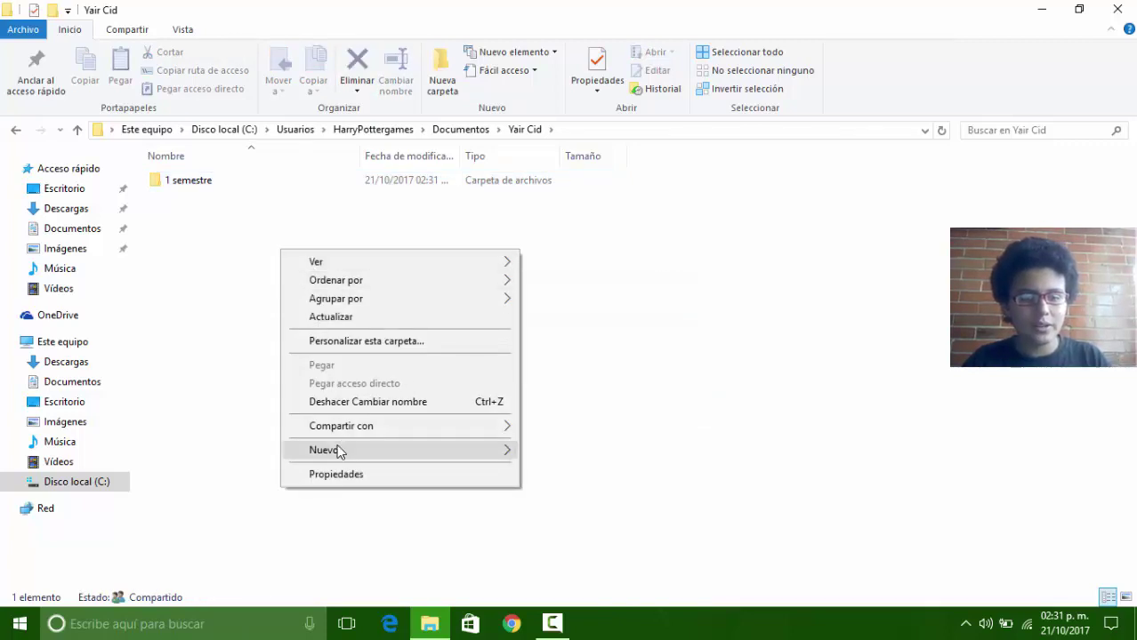
{"action": "mouse_move", "coordinate": [306, 451]}
{"action": "left_click", "coordinate": [573, 206]}
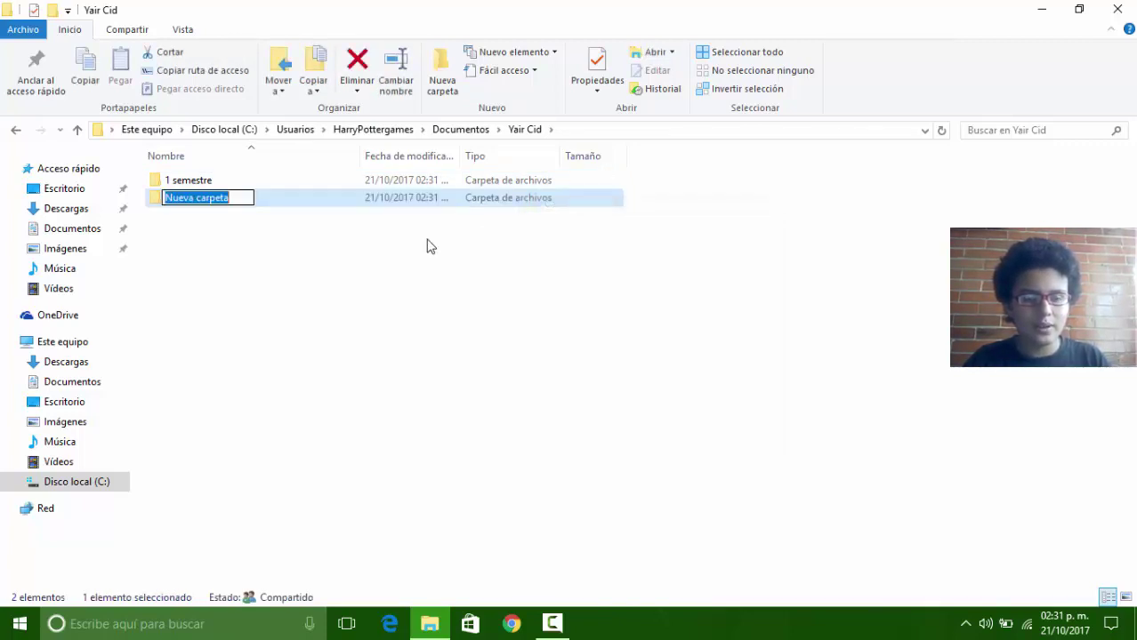
{"action": "right_click", "coordinate": [373, 336]}
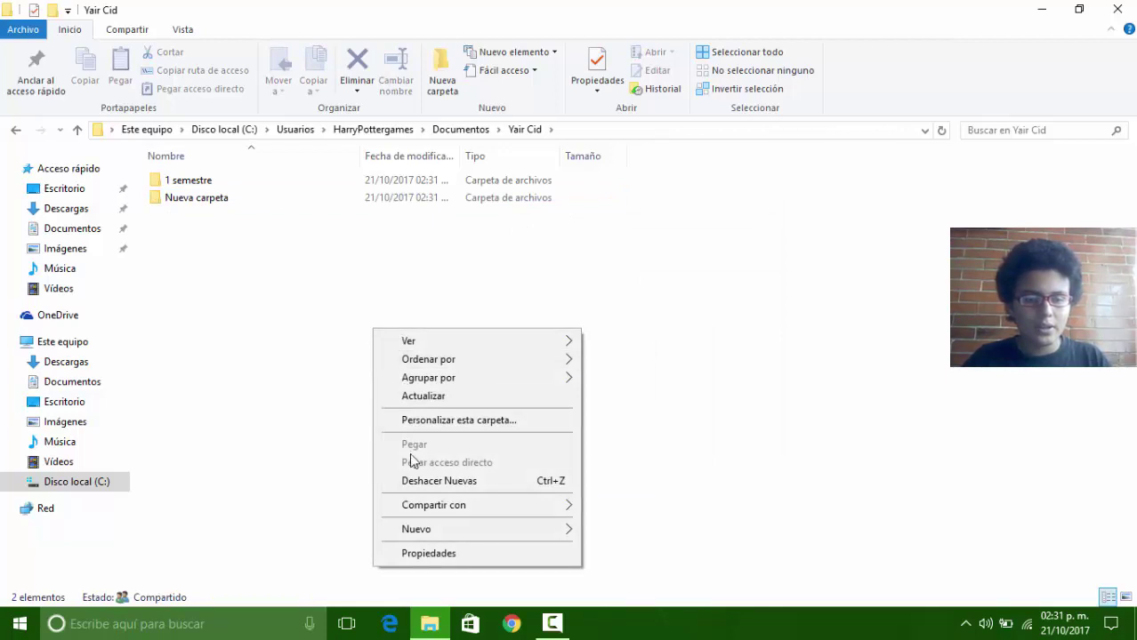
{"action": "mouse_move", "coordinate": [409, 529]}
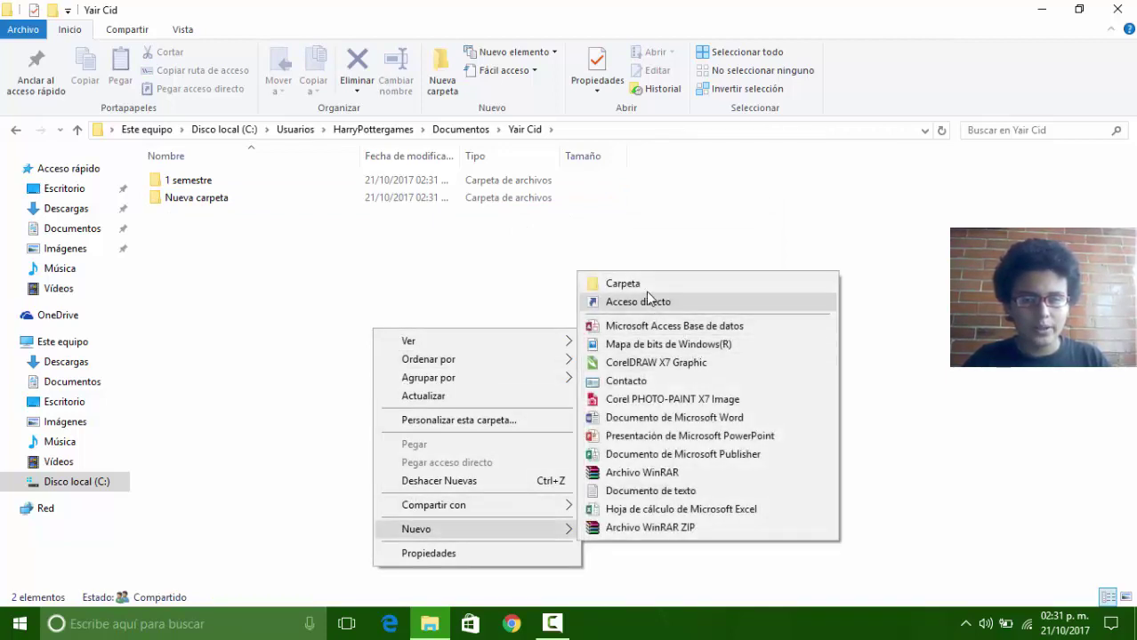
{"action": "left_click", "coordinate": [646, 287]}
{"action": "key", "text": "BackSpace"}
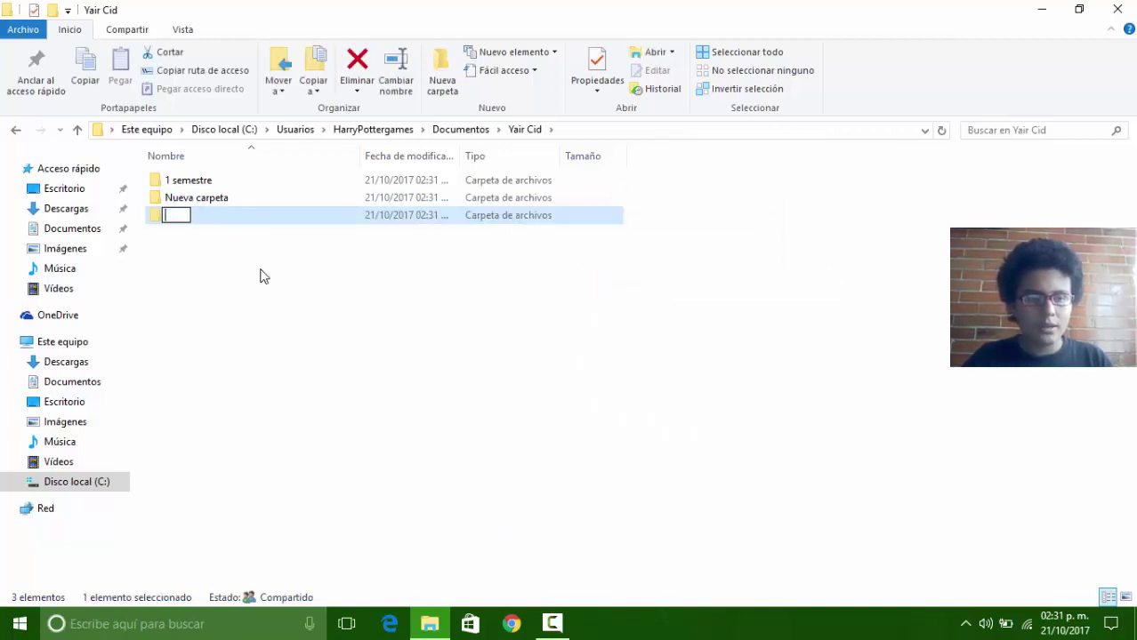
{"action": "type", "text": "3 "}
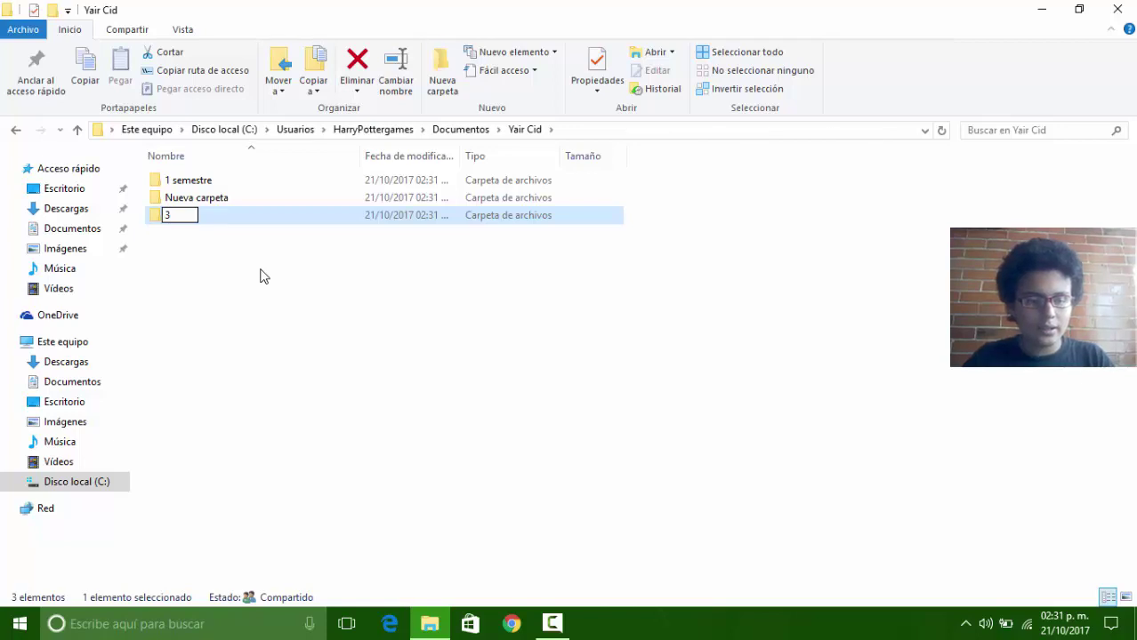
{"action": "type", "text": "Semestre"}
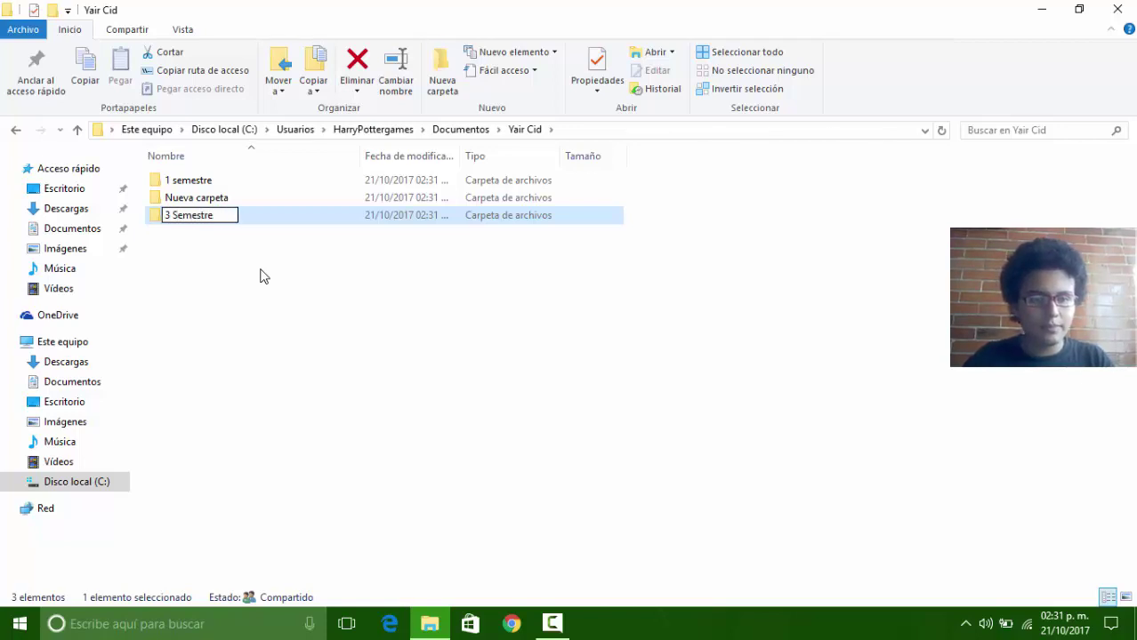
{"action": "key", "text": "Tab"}
Step: Rename '1 semestre' to '1 Semestre' and the remaining Nueva carpeta to '2 Semestre'
{"action": "key", "text": "BackSpace"}
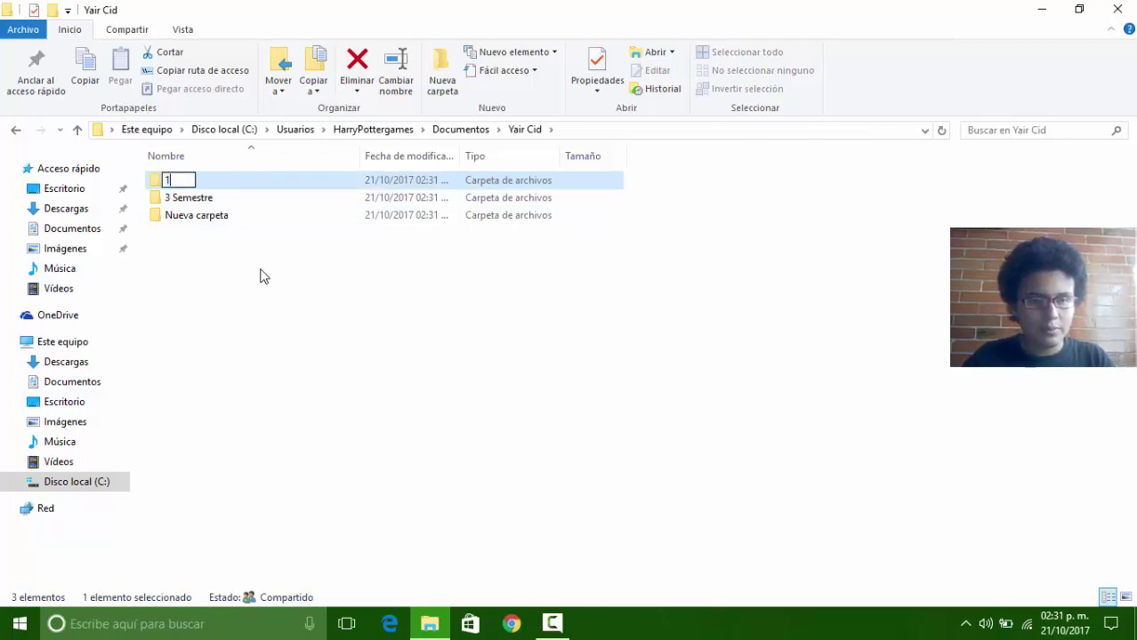
{"action": "type", "text": "1 Semestre"}
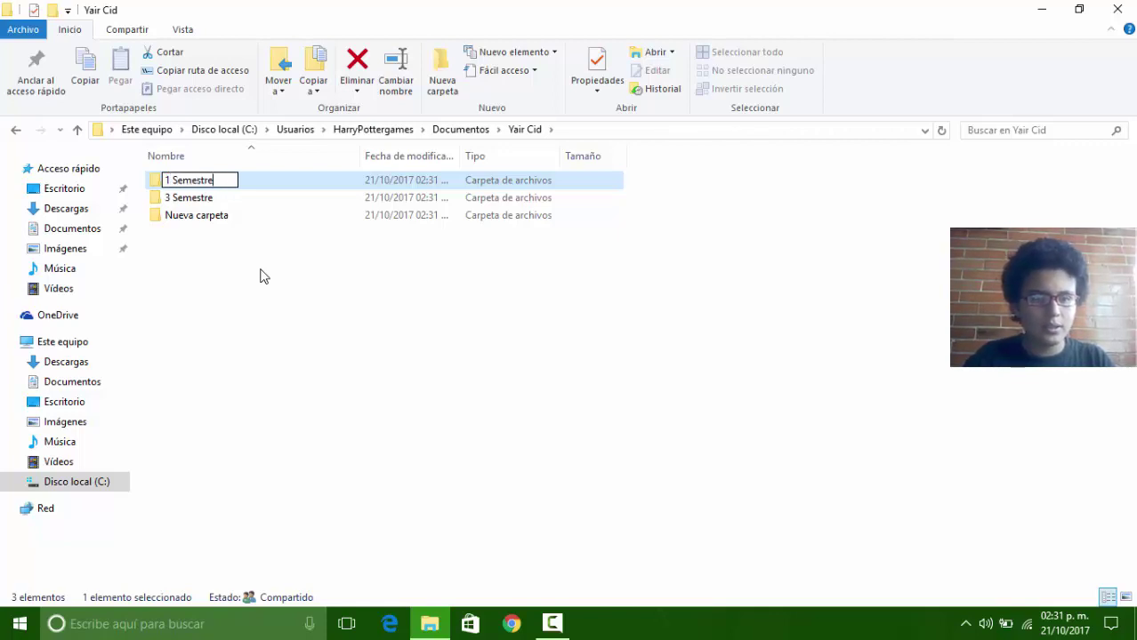
{"action": "key", "text": "Tab"}
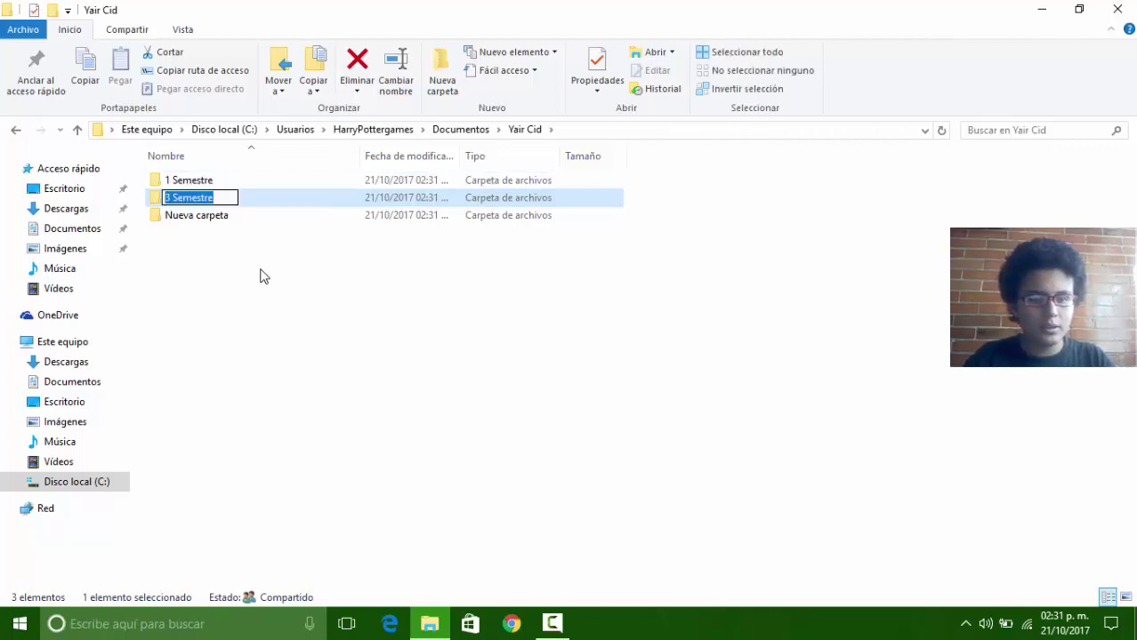
{"action": "key", "text": "Tab"}
{"action": "key", "text": "BackSpace"}
{"action": "type", "text": "2"}
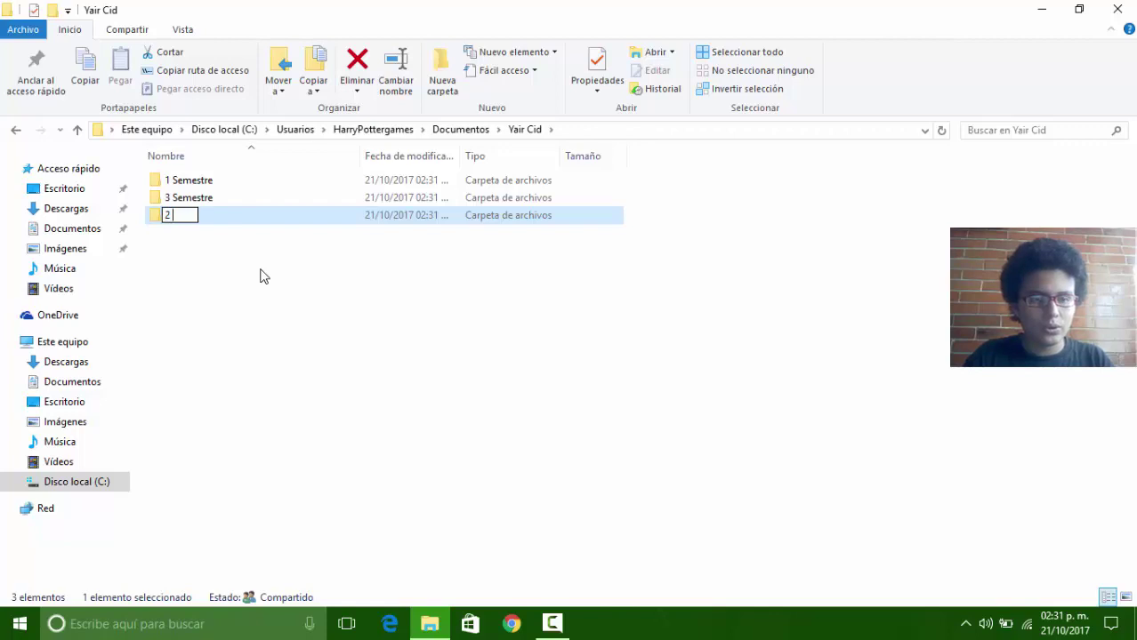
{"action": "type", "text": " Semestre"}
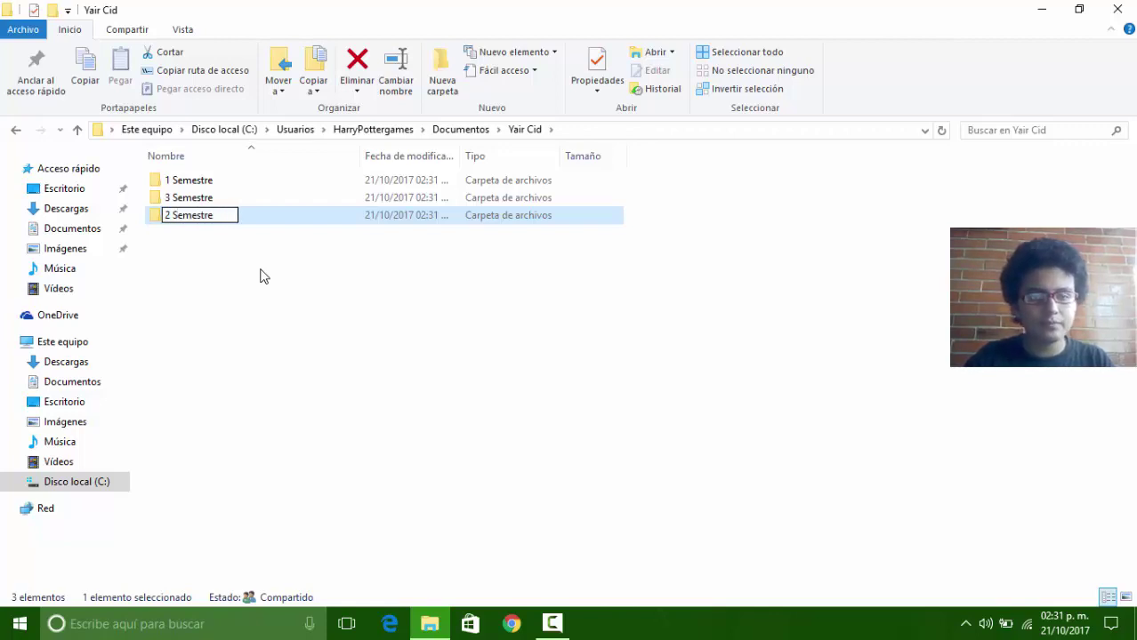
{"action": "key", "text": "Return"}
Step: Create a '4 Semestre' folder after cancelling an accidental new shortcut
{"action": "right_click", "coordinate": [260, 269]}
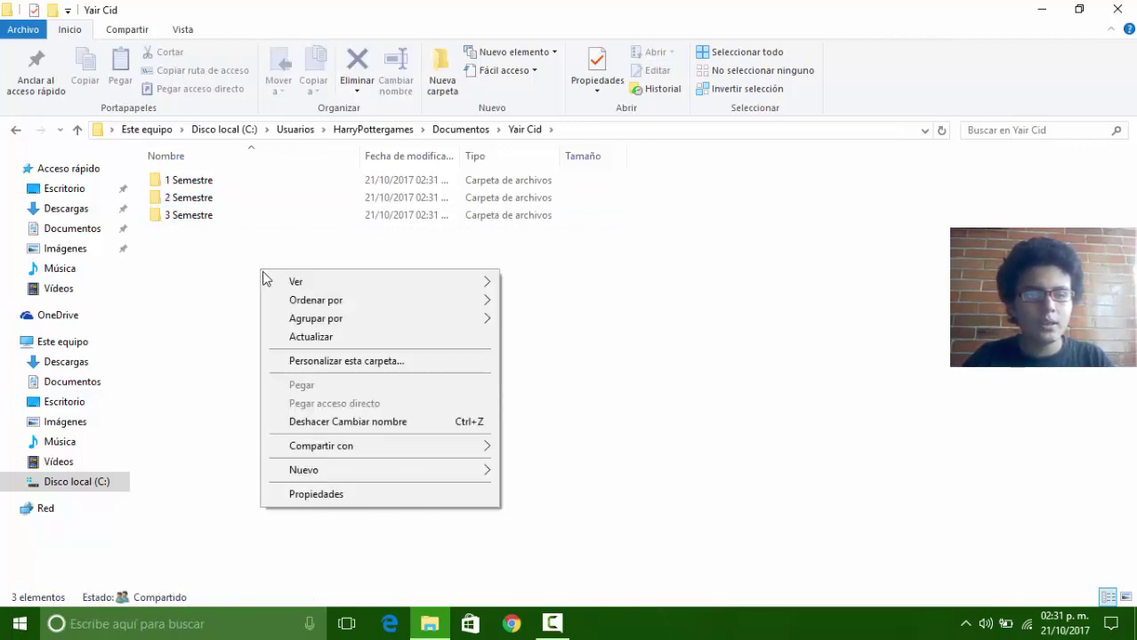
{"action": "mouse_move", "coordinate": [388, 473]}
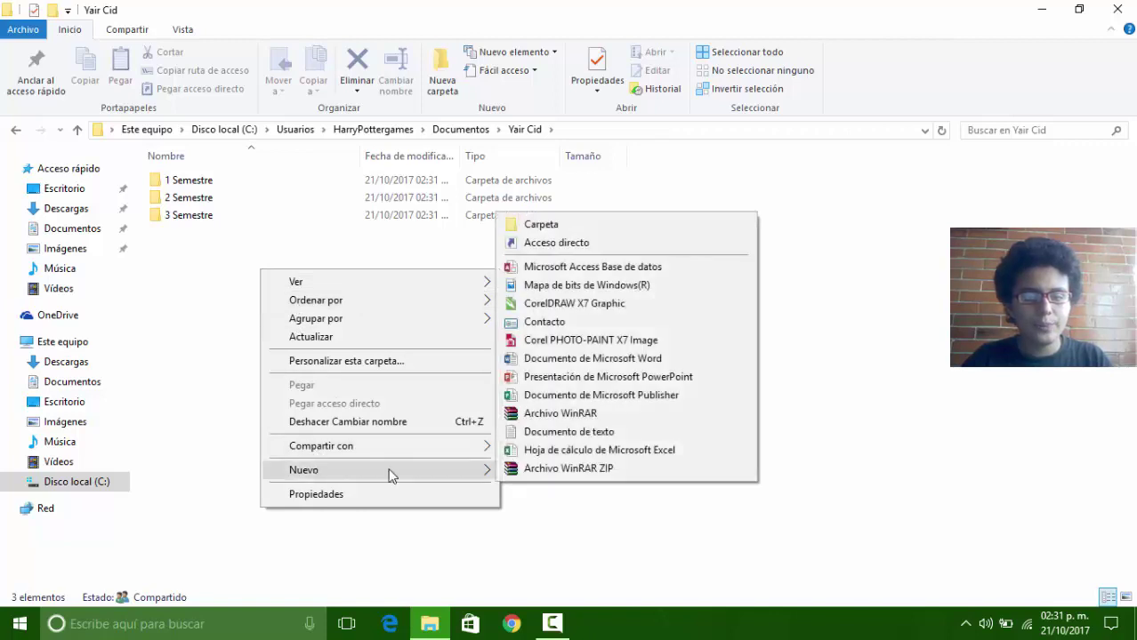
{"action": "left_click", "coordinate": [531, 242]}
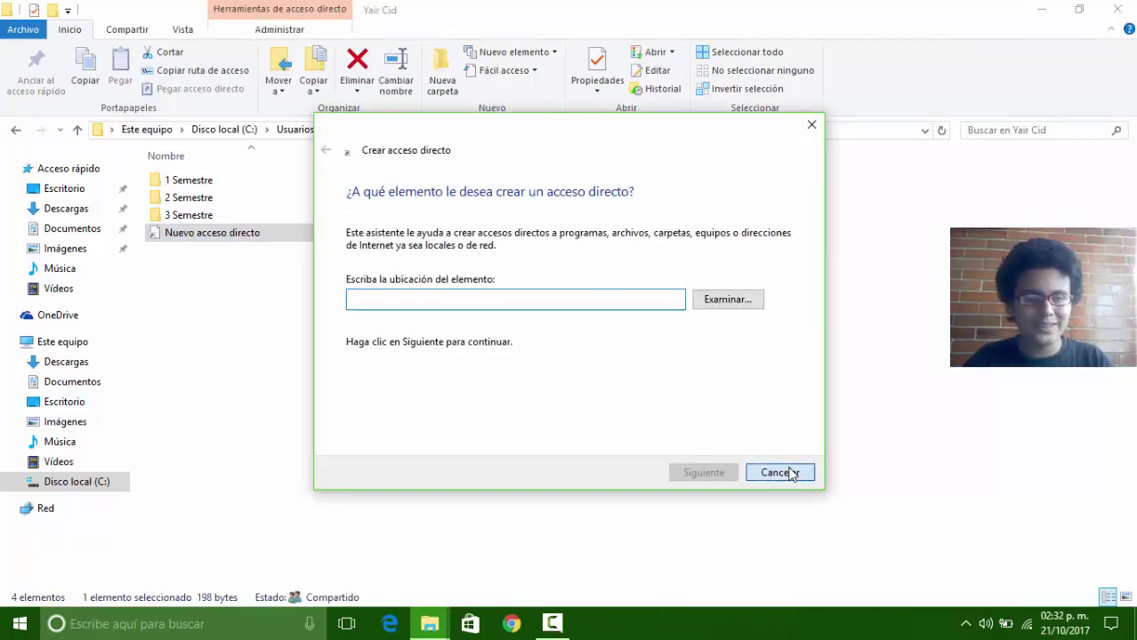
{"action": "left_click", "coordinate": [786, 472]}
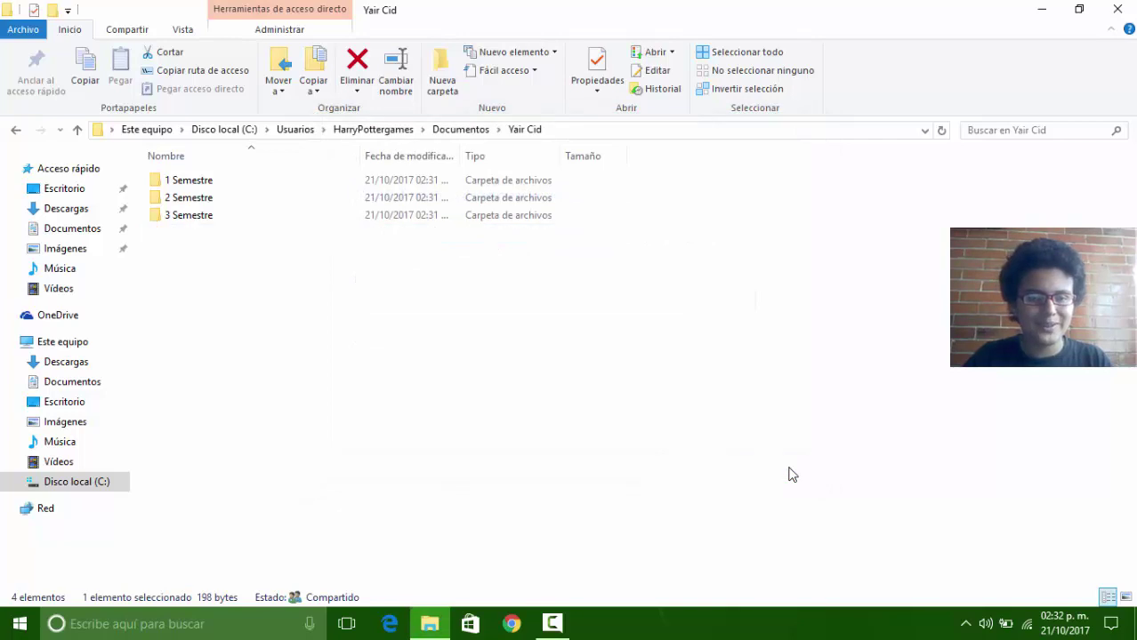
{"action": "right_click", "coordinate": [206, 269]}
{"action": "mouse_move", "coordinate": [252, 468]}
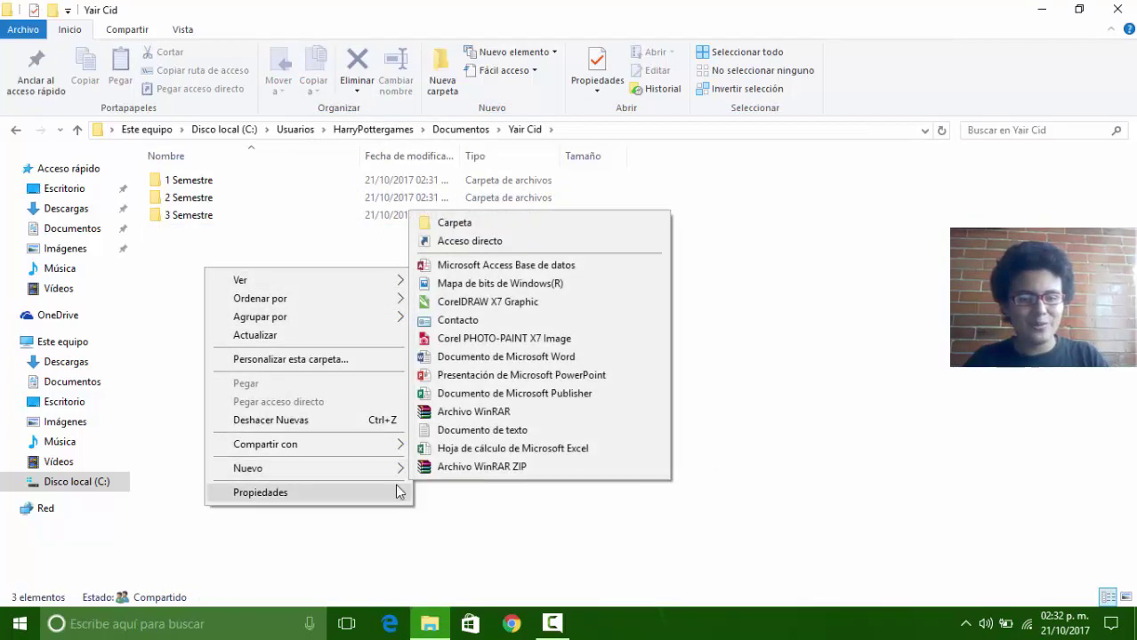
{"action": "left_click", "coordinate": [466, 224]}
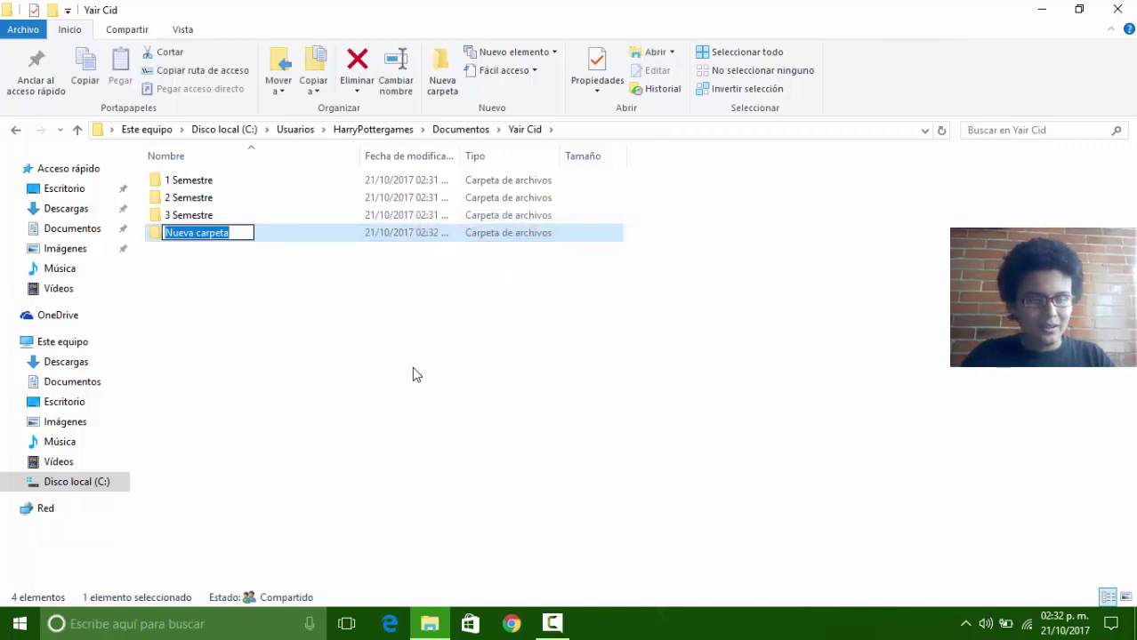
{"action": "type", "text": "4 S"}
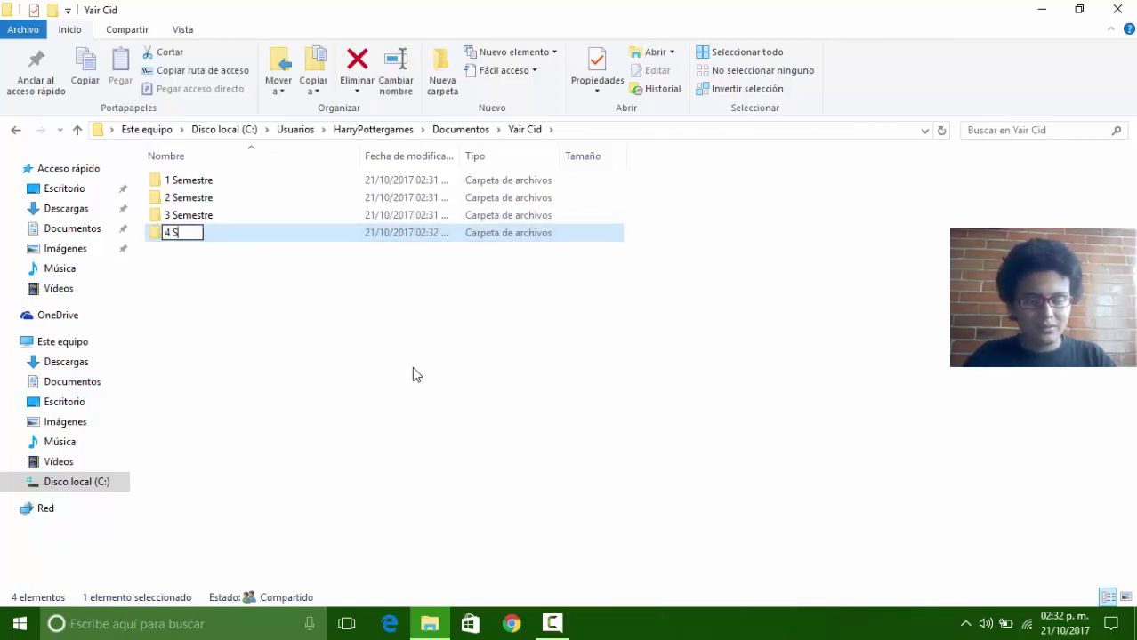
{"action": "type", "text": "emestre"}
{"action": "key", "text": "Return"}
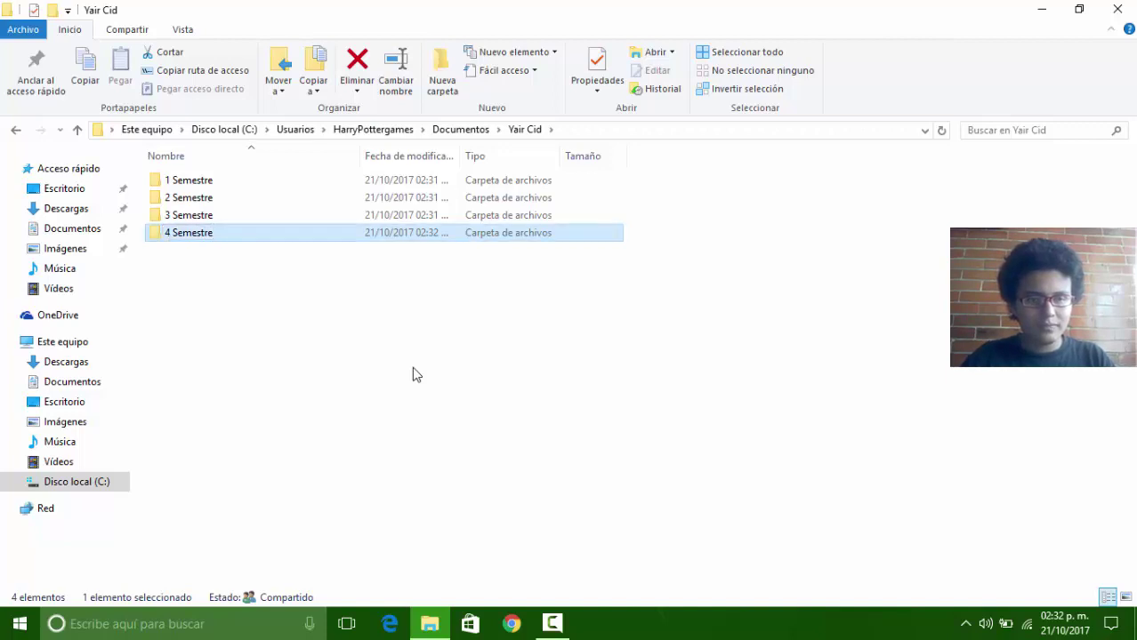
Step: Create a '5 Semestre' folder
{"action": "right_click", "coordinate": [240, 291]}
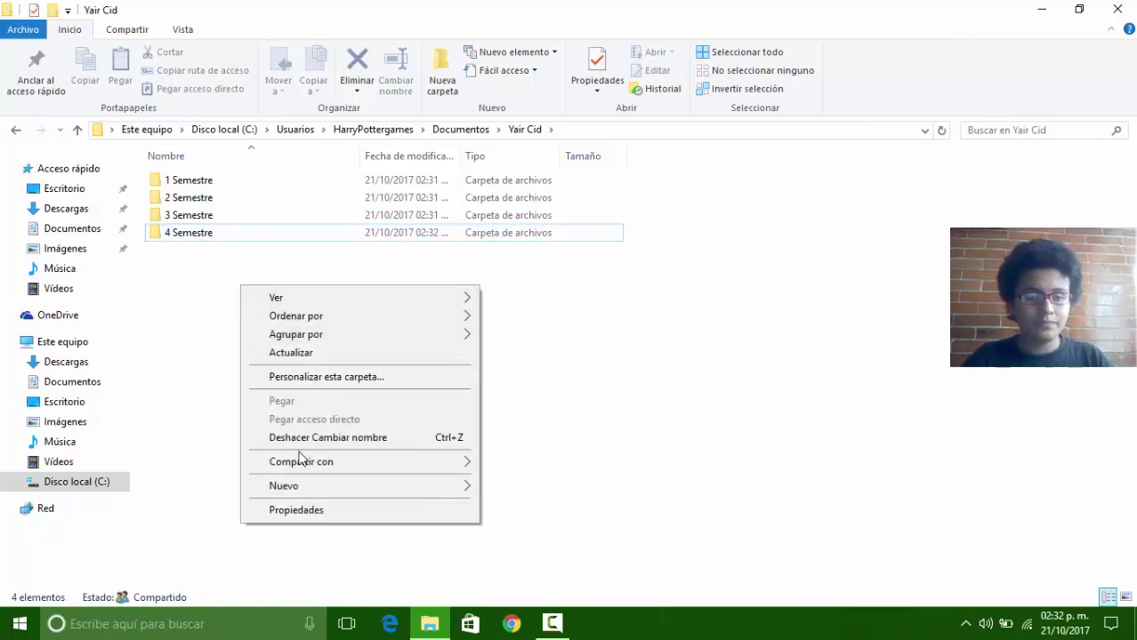
{"action": "mouse_move", "coordinate": [298, 486]}
{"action": "left_click", "coordinate": [561, 242]}
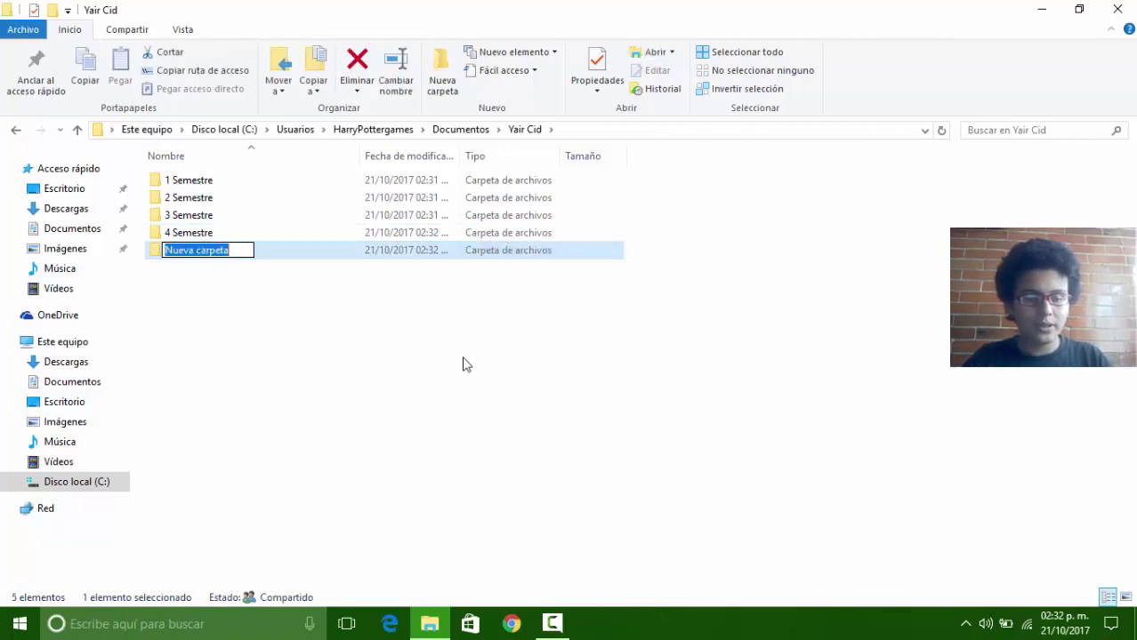
{"action": "type", "text": "5 S"}
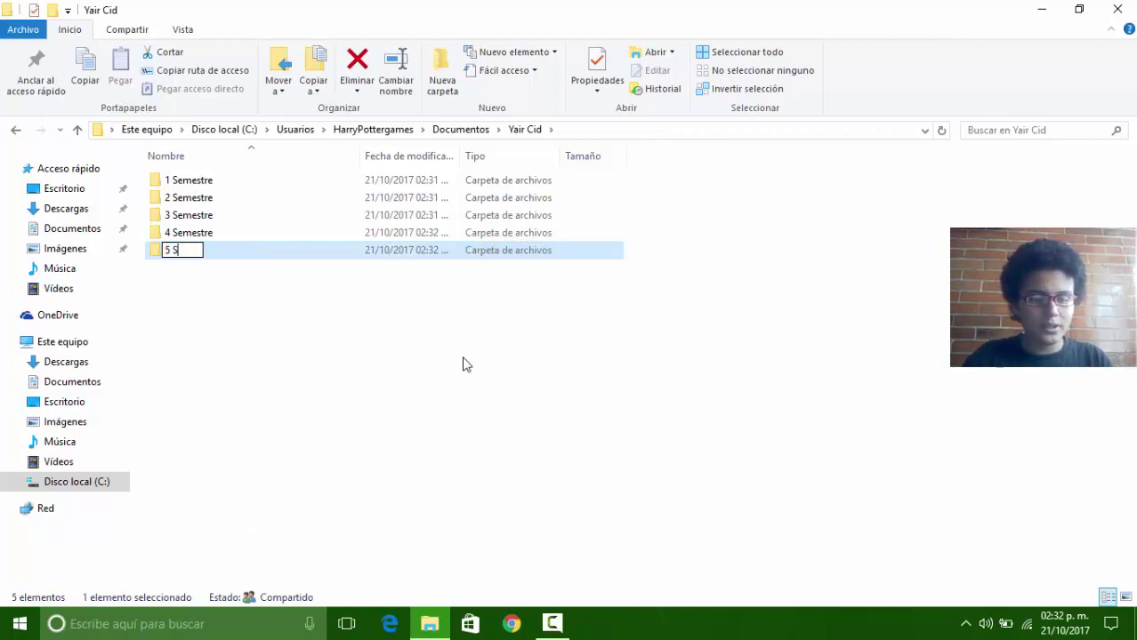
{"action": "type", "text": "emestre"}
{"action": "key", "text": "Return"}
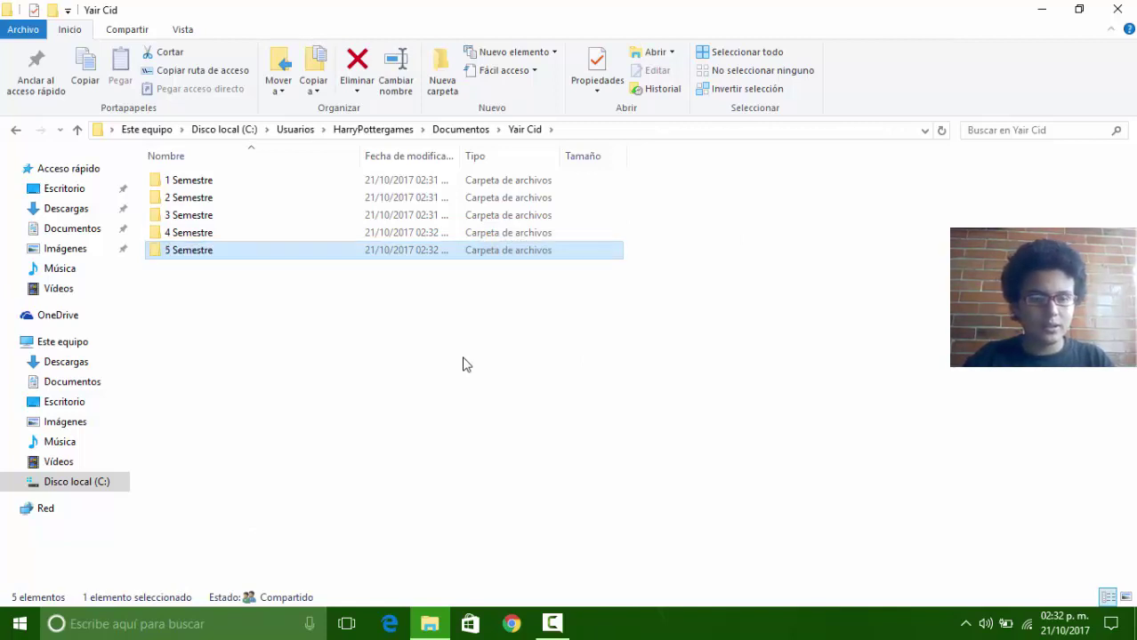
Step: Add a sixth folder and correct its name from '6 n' to '6 Semestre'
{"action": "left_click", "coordinate": [448, 97]}
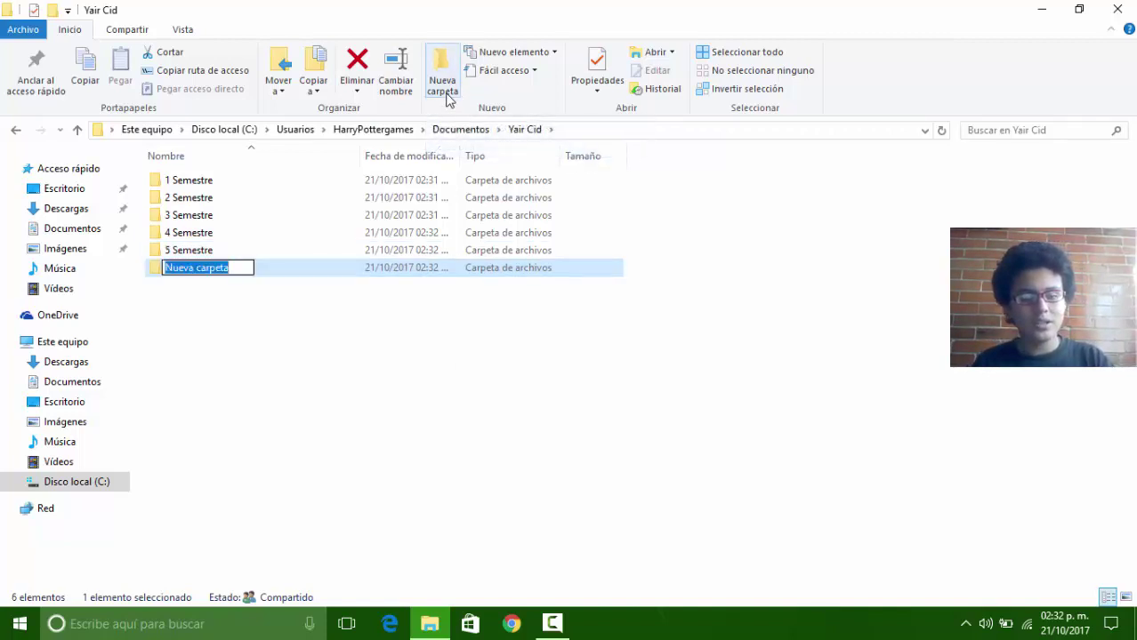
{"action": "type", "text": "6 n"}
{"action": "key", "text": "Return"}
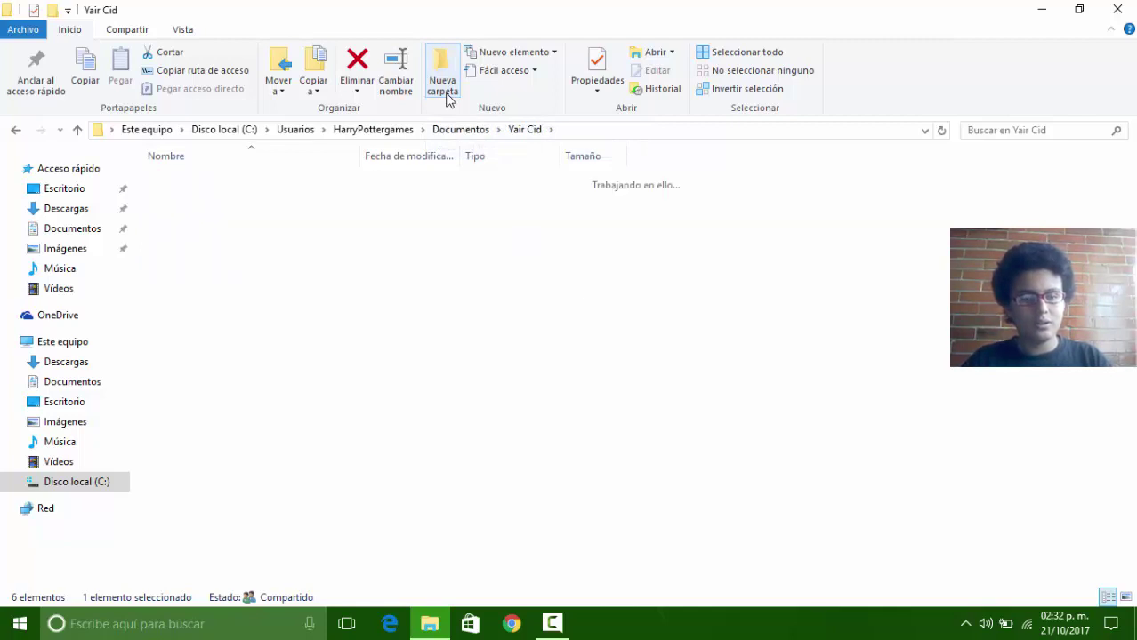
{"action": "key", "text": "alt+Up"}
{"action": "key", "text": "Return"}
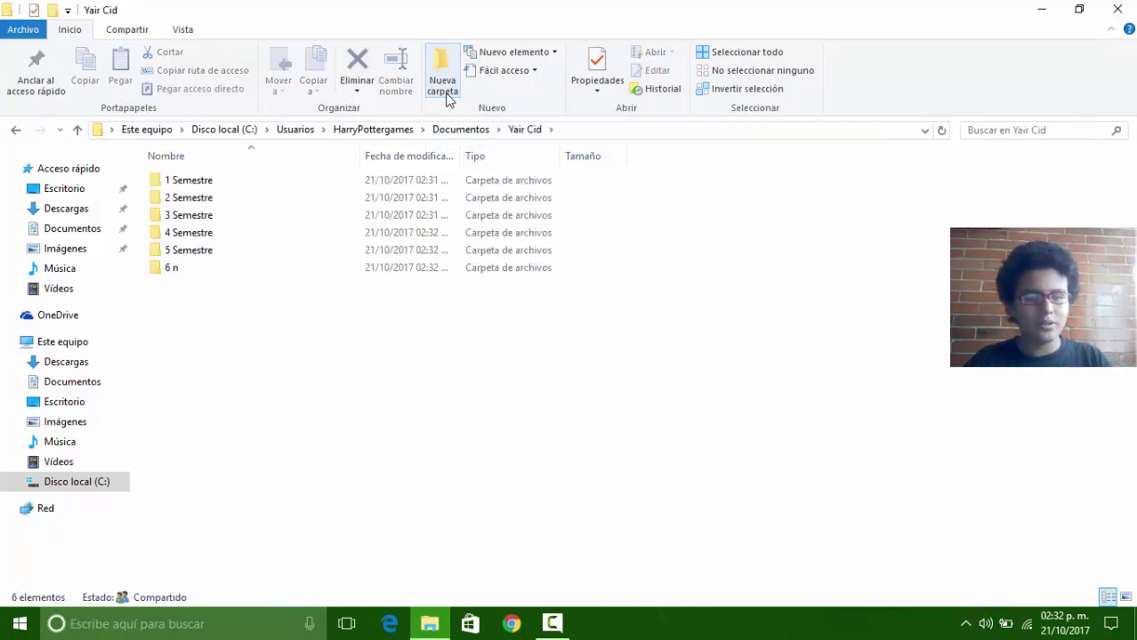
{"action": "key", "text": "Down"}
{"action": "key", "text": "Down"}
{"action": "key", "text": "Down"}
{"action": "key", "text": "Down"}
{"action": "key", "text": "Down"}
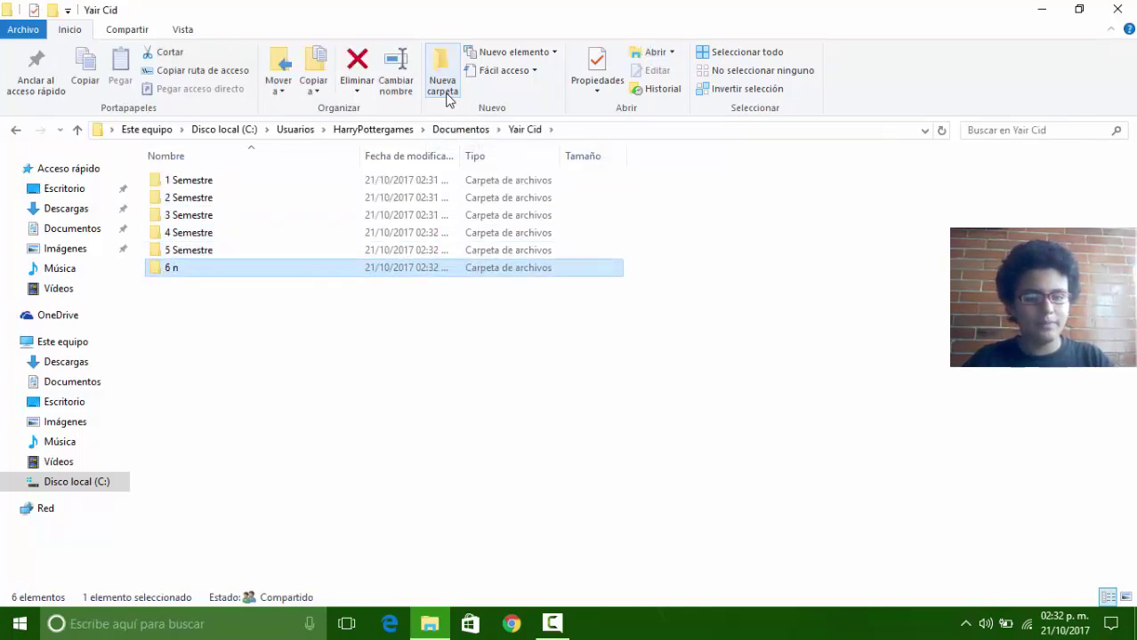
{"action": "key", "text": "F2"}
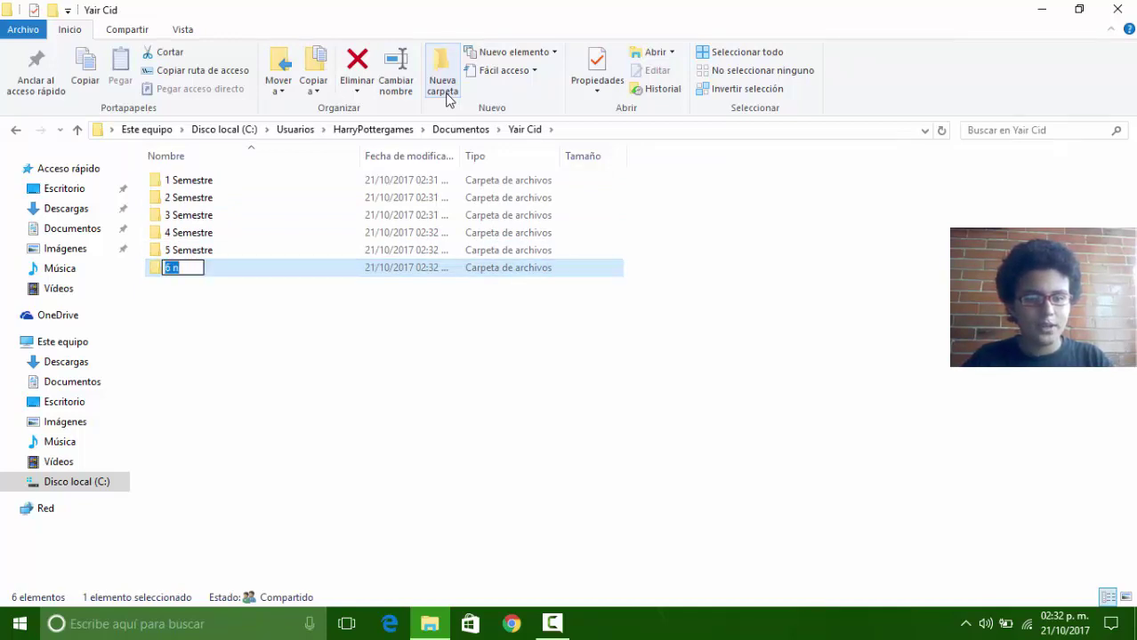
{"action": "key", "text": "BackSpace"}
{"action": "type", "text": "6"}
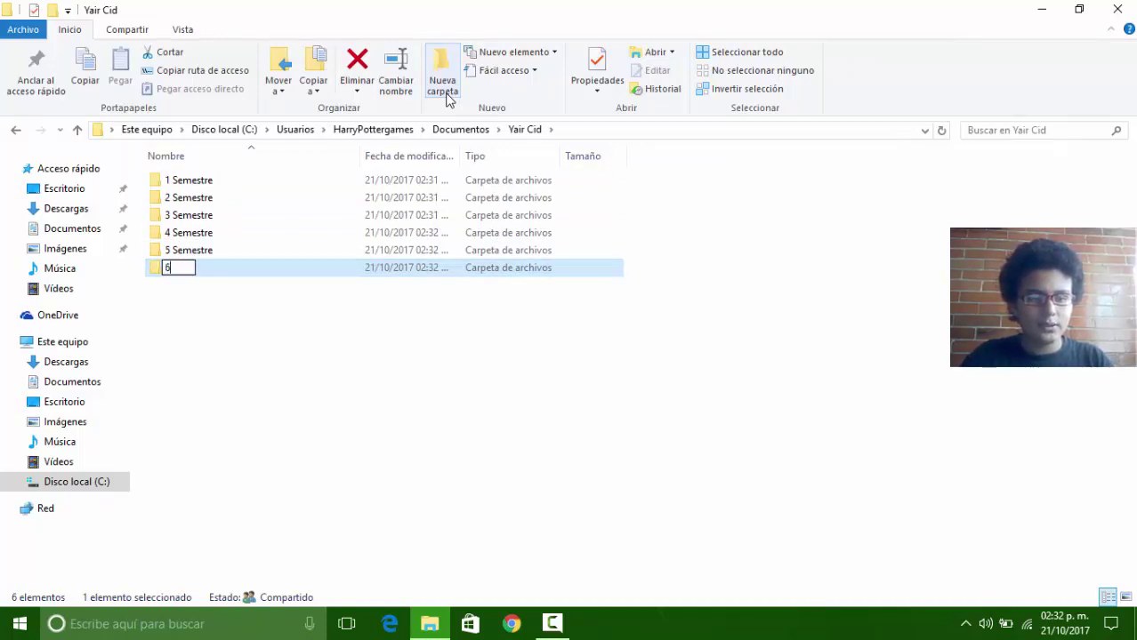
{"action": "type", "text": " Semestre"}
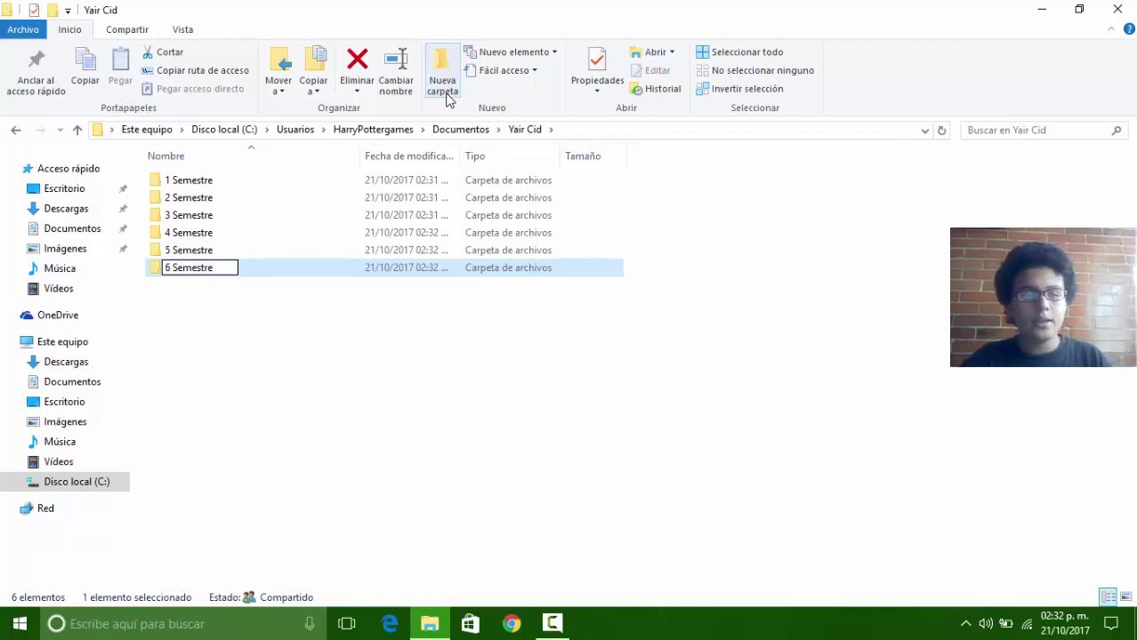
{"action": "key", "text": "Return"}
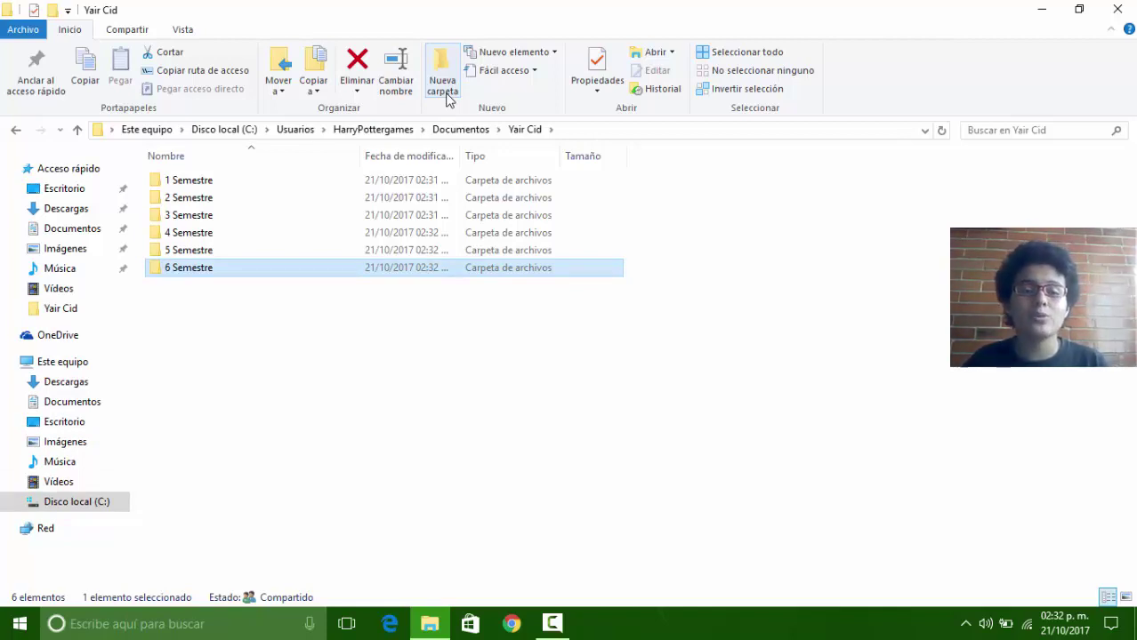
{"action": "key", "text": "Up"}
{"action": "key", "text": "Up"}
{"action": "key", "text": "Up"}
{"action": "key", "text": "Up"}
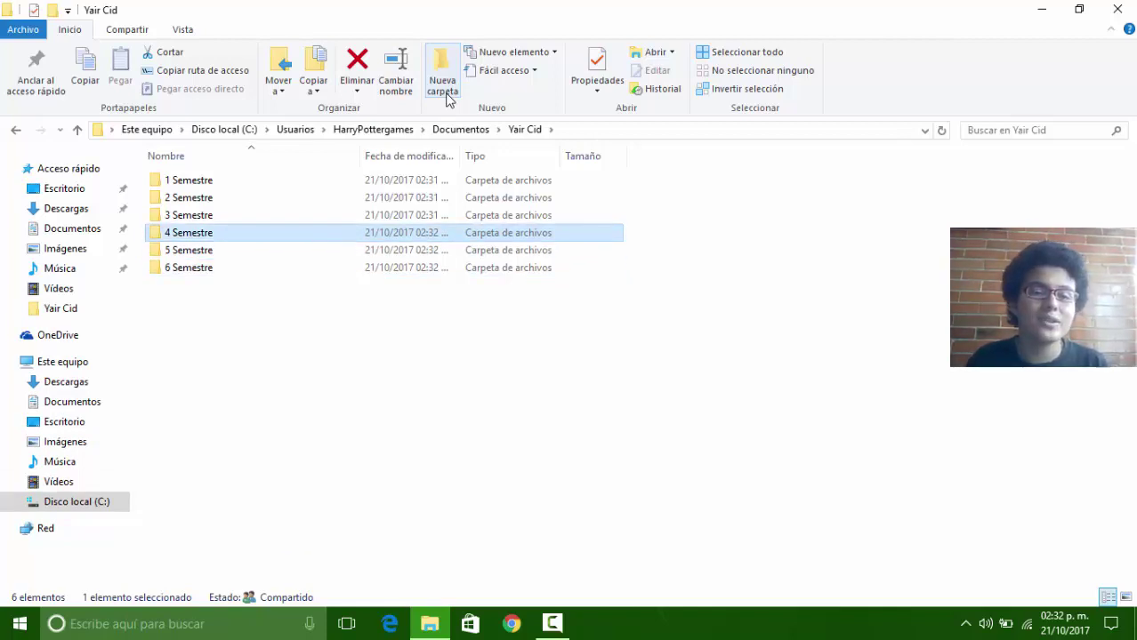
{"action": "key", "text": "Up"}
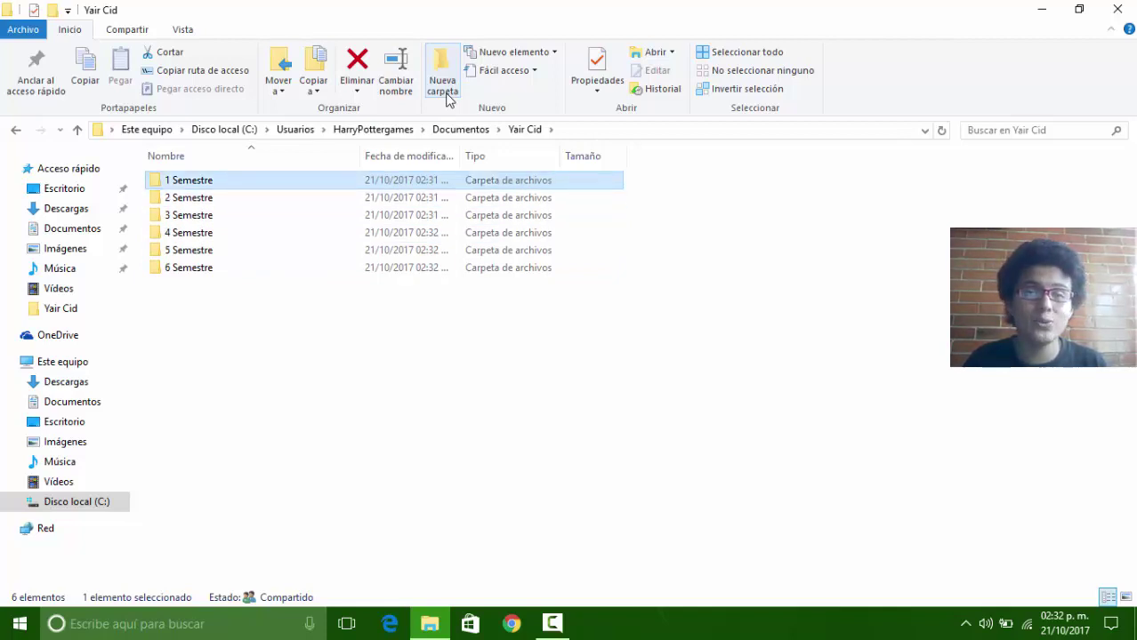
Step: Open 1 Semestre and create folders 'Hab. Basicas del Pens.' and 'Pens. Num. y Alge.'
{"action": "key", "text": "Return"}
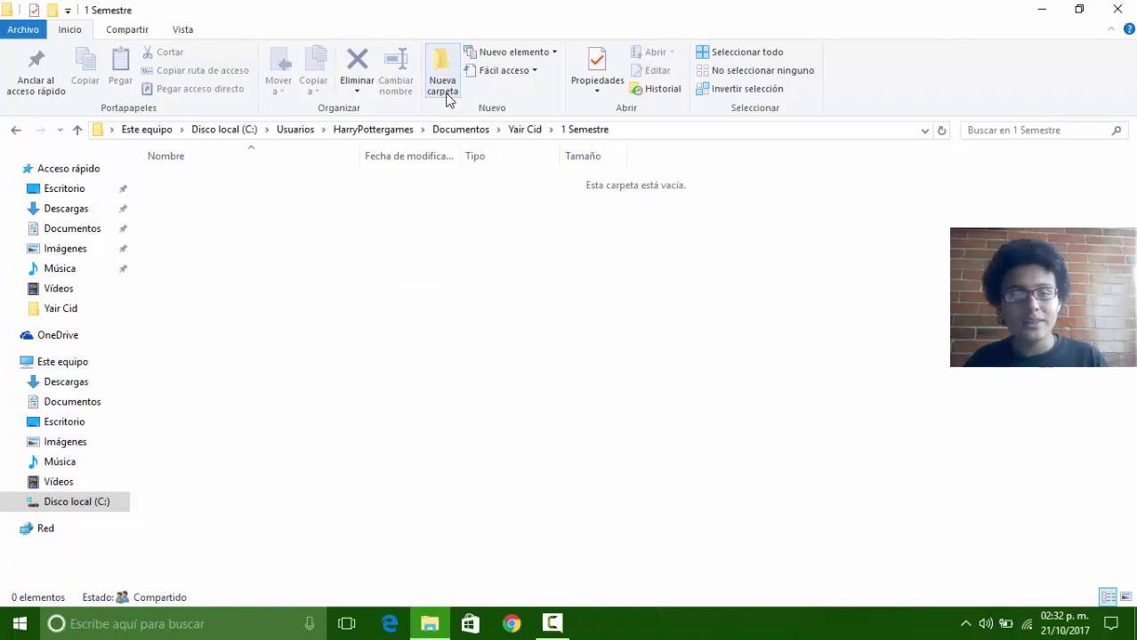
{"action": "left_click", "coordinate": [447, 99]}
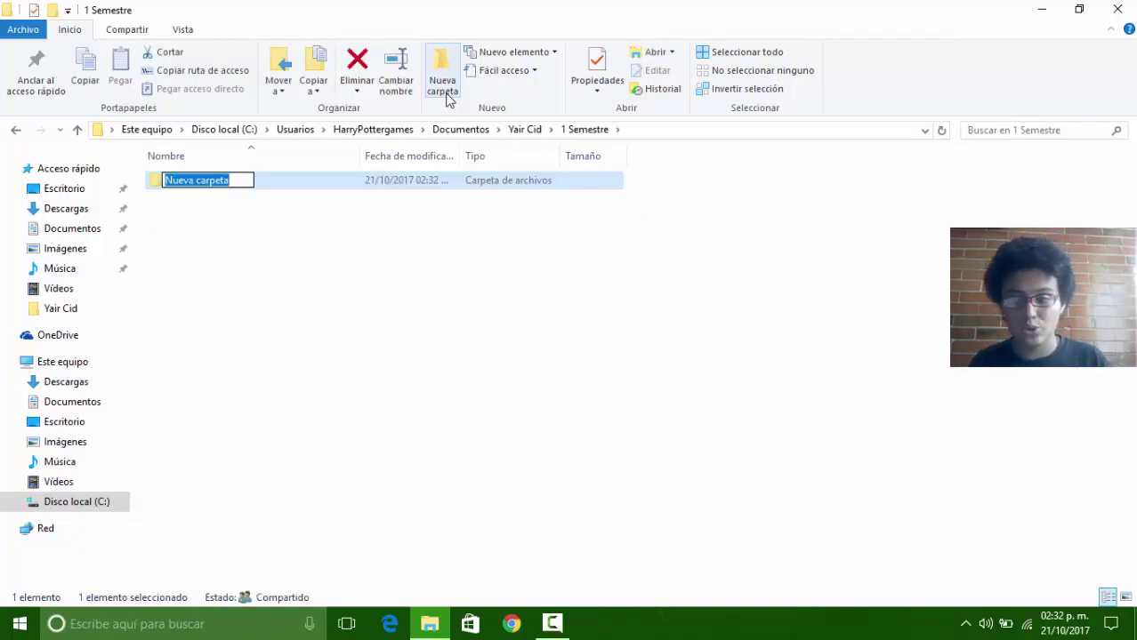
{"action": "type", "text": "H"}
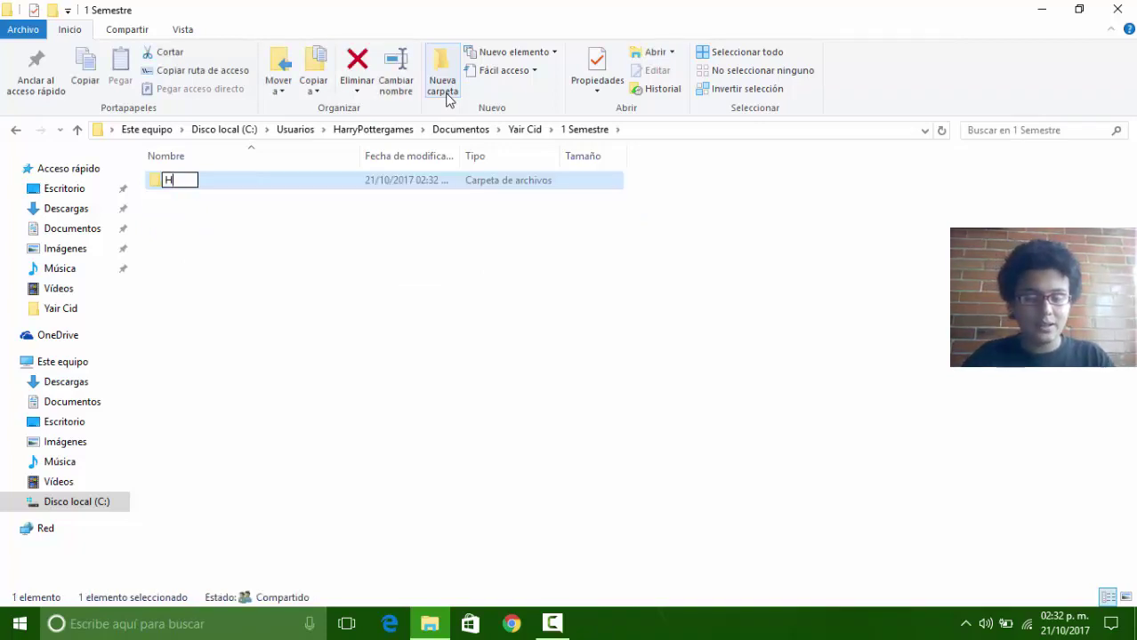
{"action": "type", "text": "ab"}
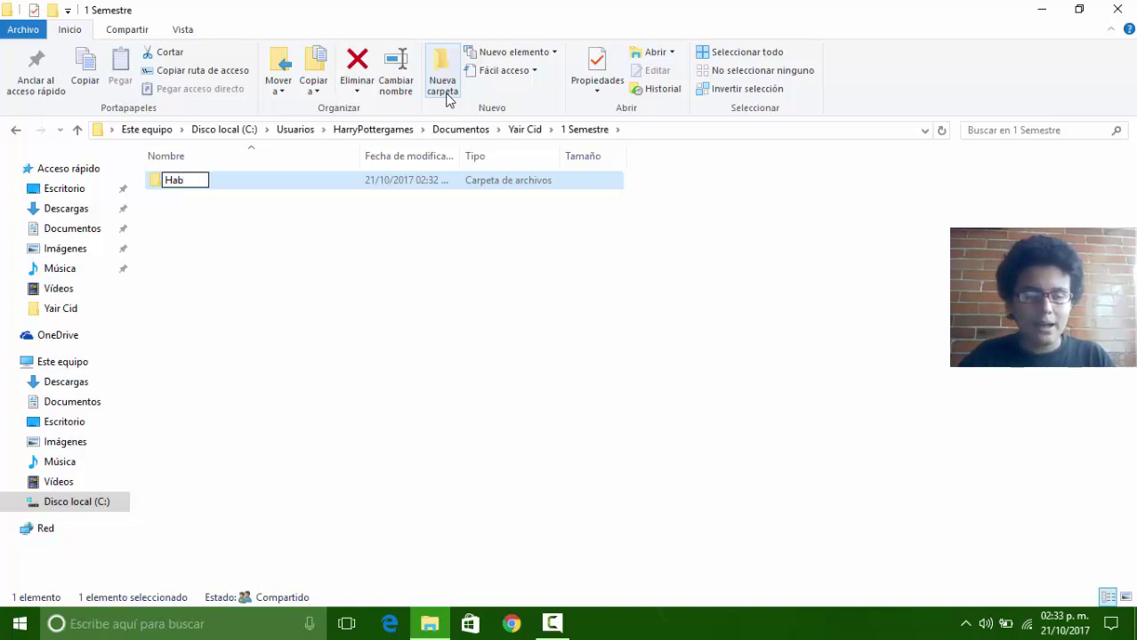
{"action": "type", "text": ". Basi"}
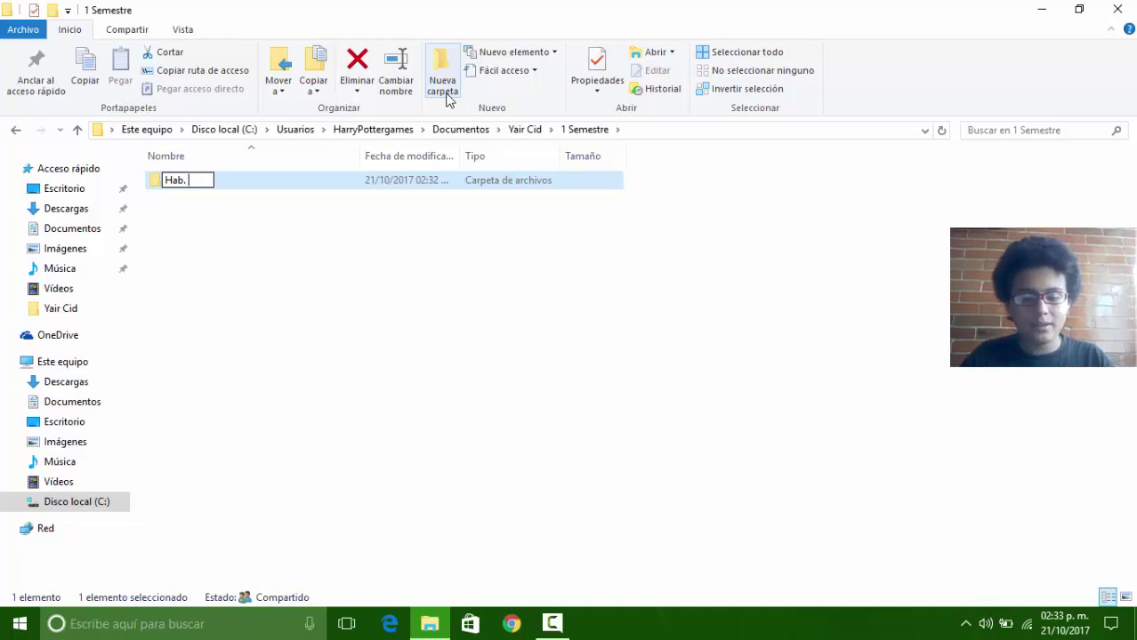
{"action": "type", "text": "cas de"}
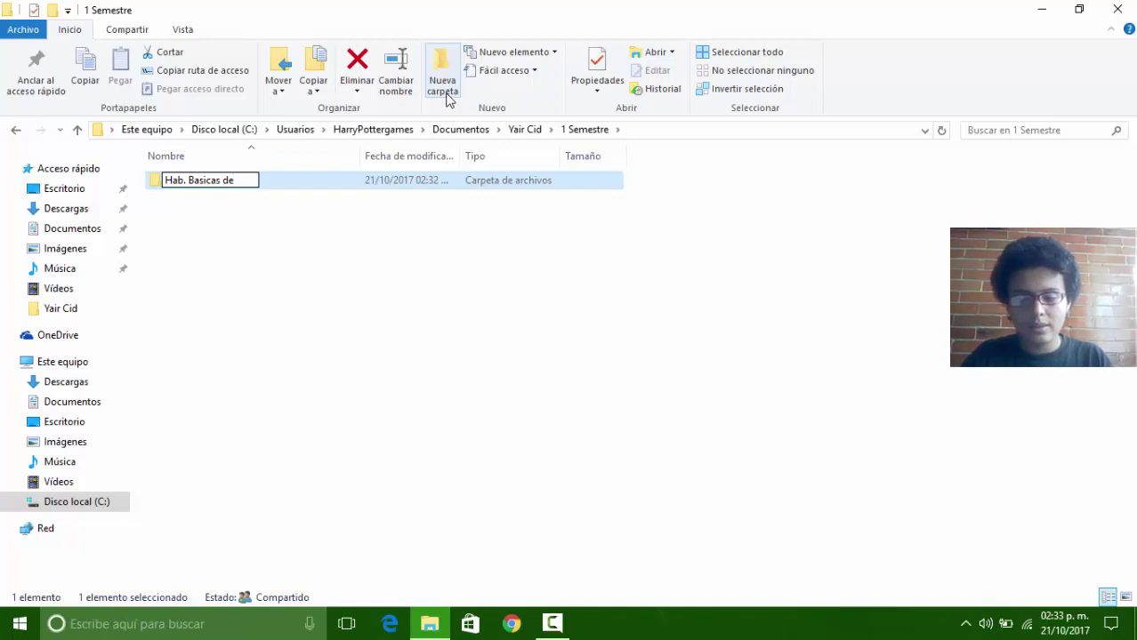
{"action": "type", "text": "l Pens"}
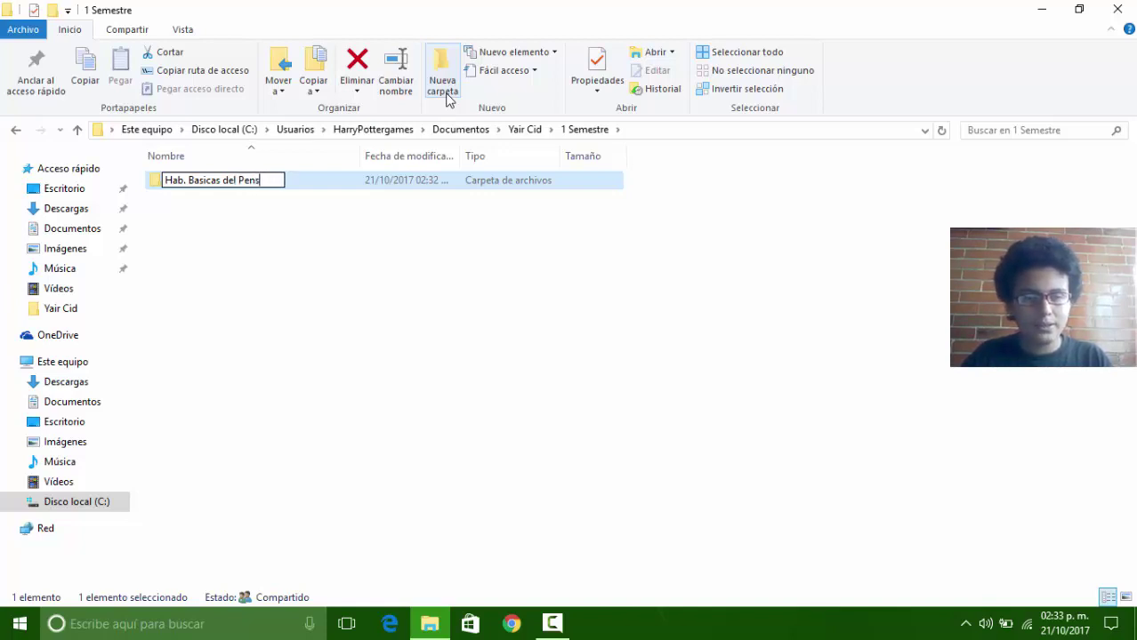
{"action": "type", "text": "."}
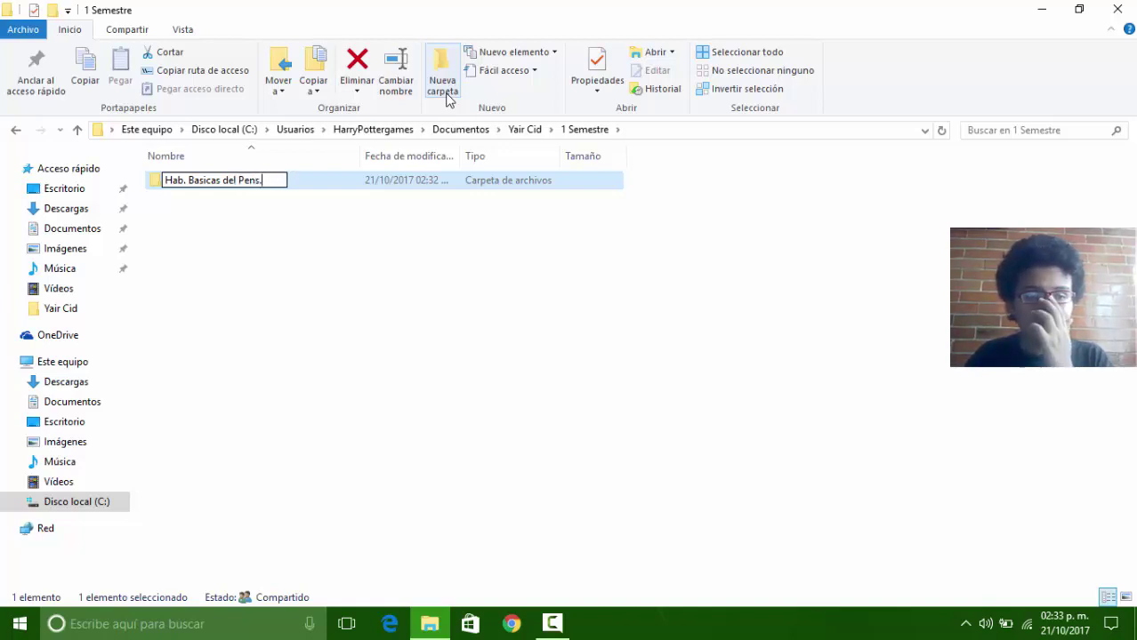
{"action": "key", "text": "Return"}
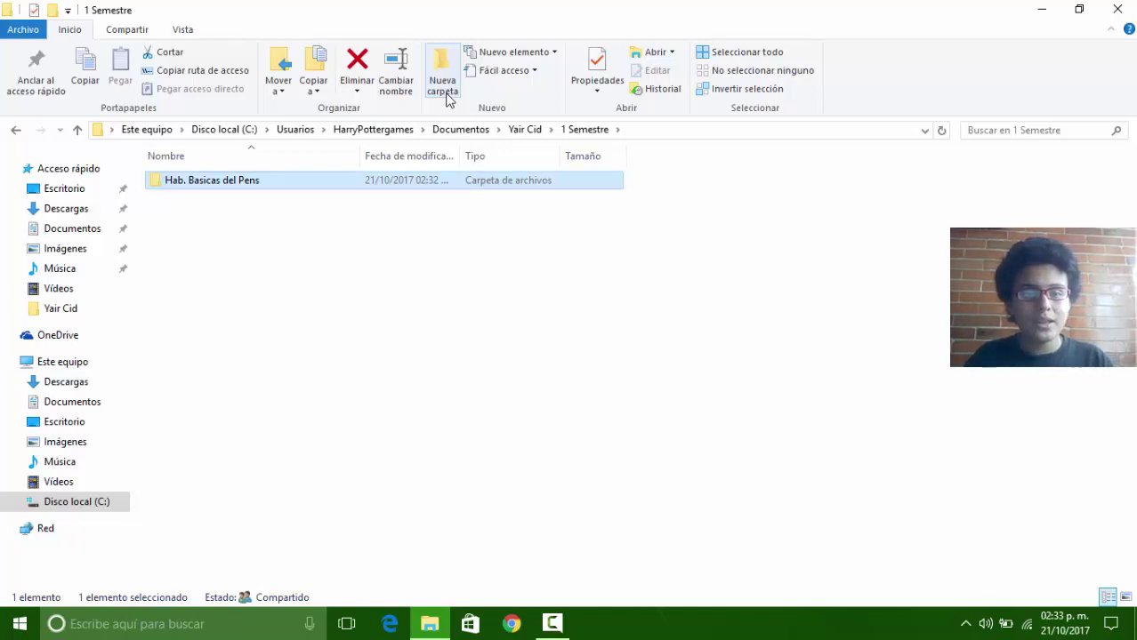
{"action": "right_click", "coordinate": [199, 206]}
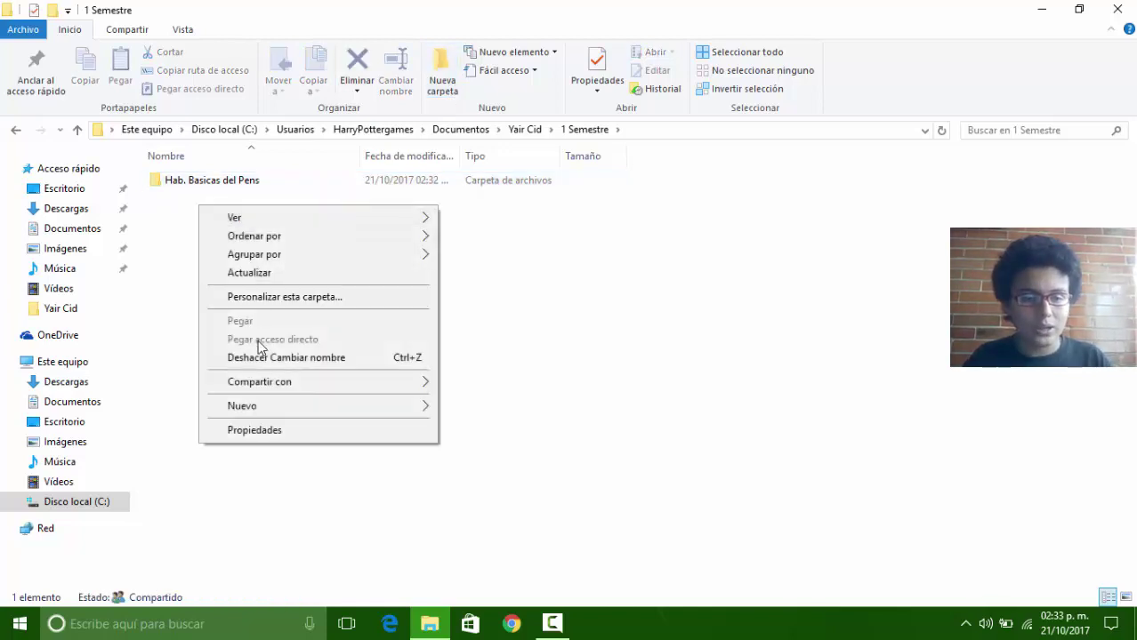
{"action": "mouse_move", "coordinate": [242, 407]}
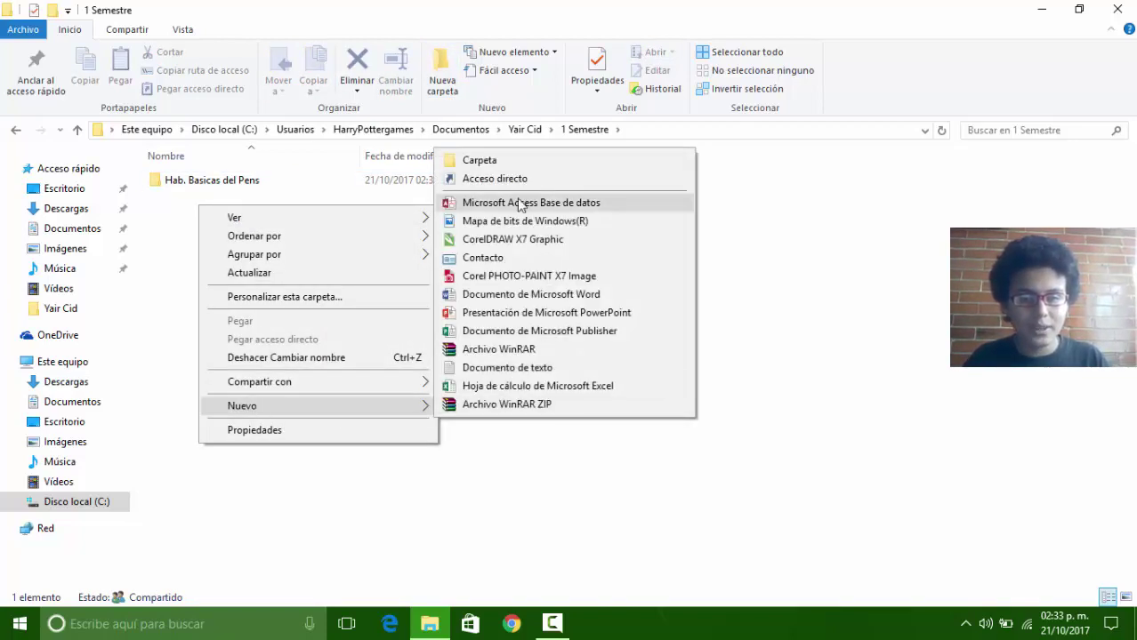
{"action": "left_click", "coordinate": [492, 165]}
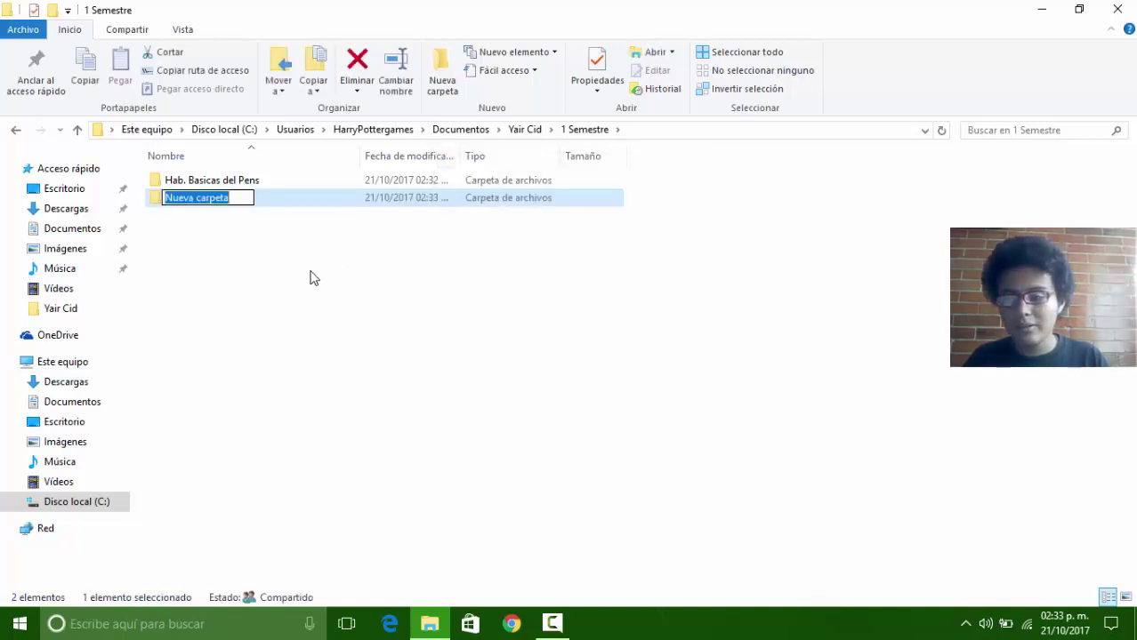
{"action": "key", "text": "BackSpace"}
{"action": "type", "text": "P"}
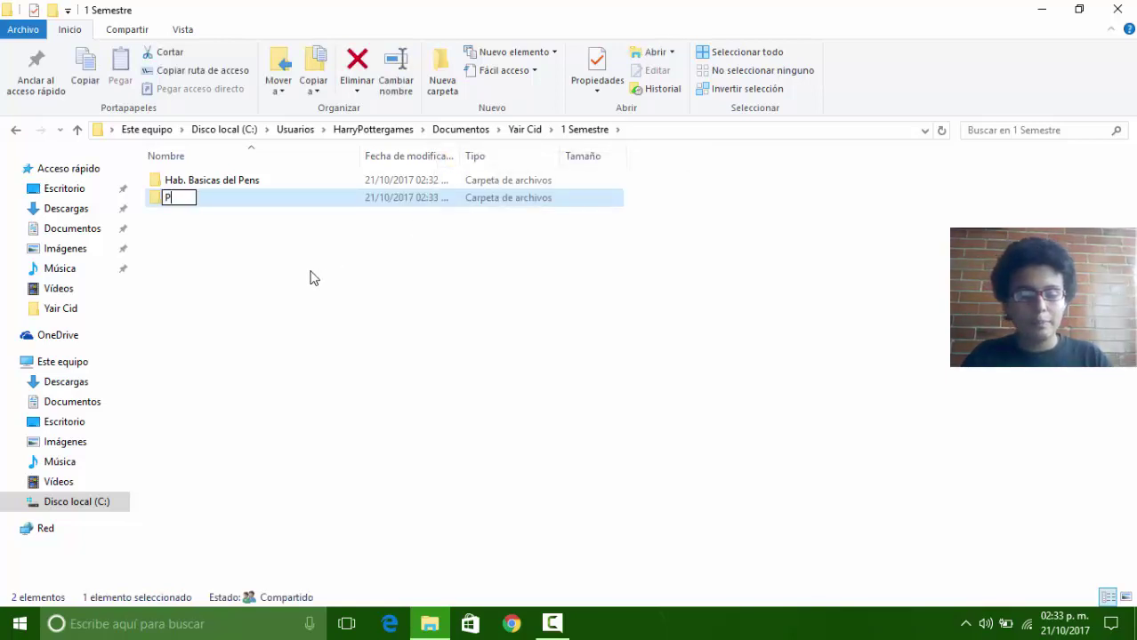
{"action": "type", "text": "en"}
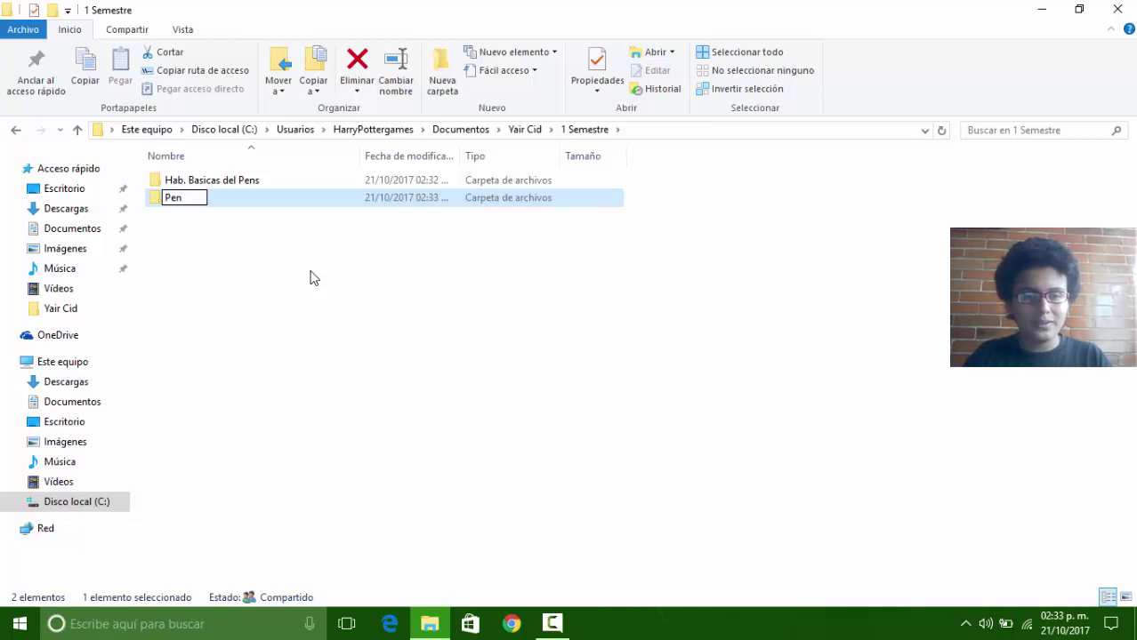
{"action": "type", "text": "s. N"}
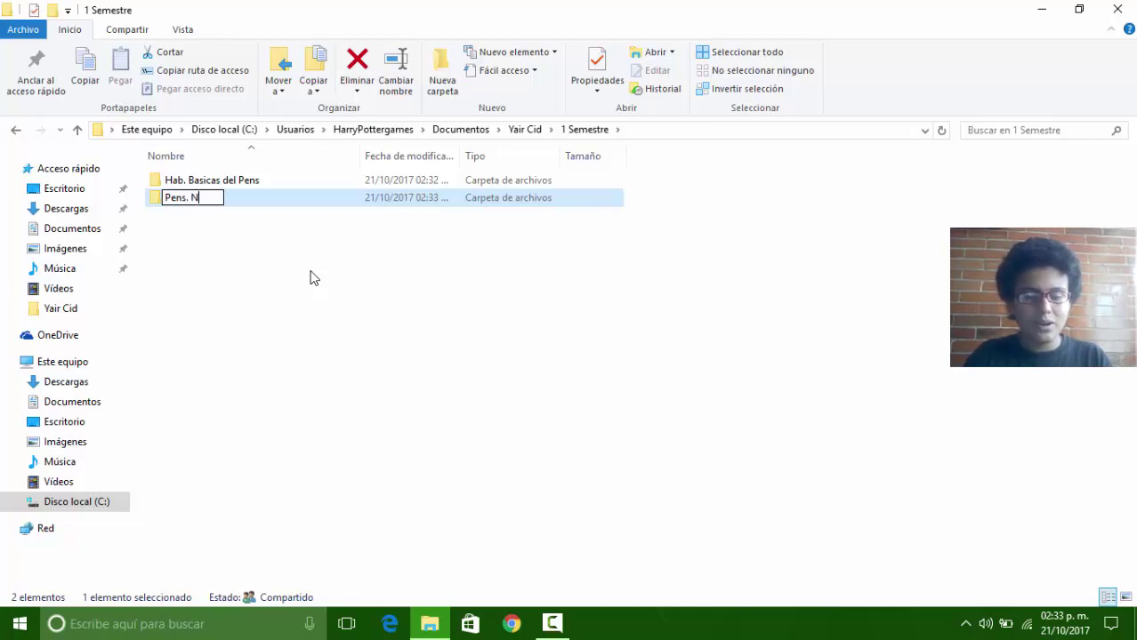
{"action": "type", "text": "um. "}
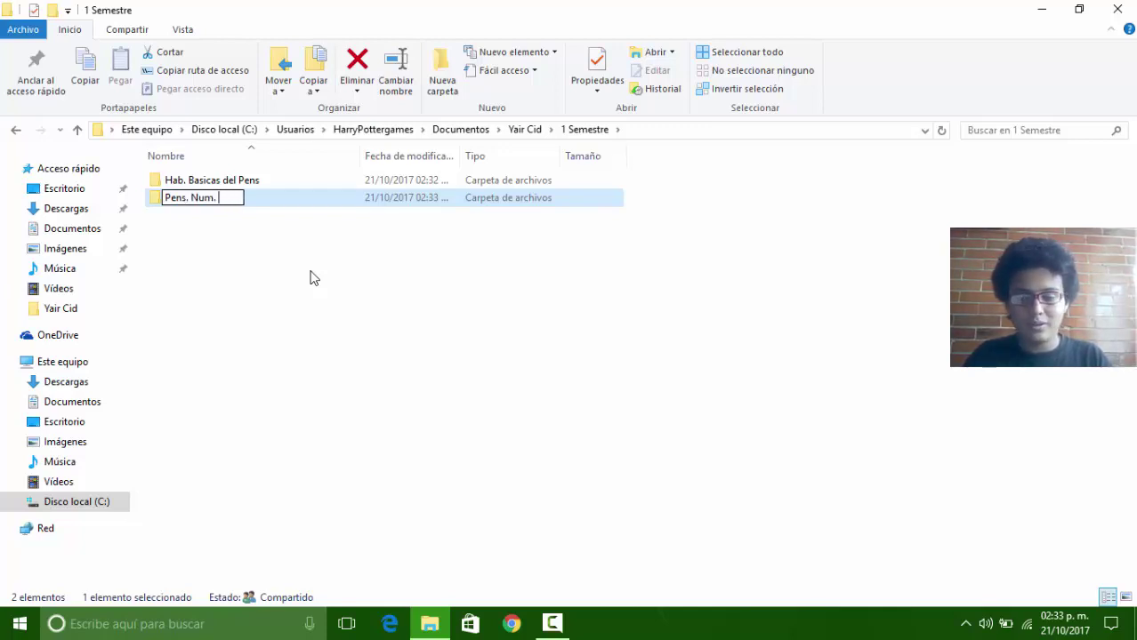
{"action": "type", "text": "y "}
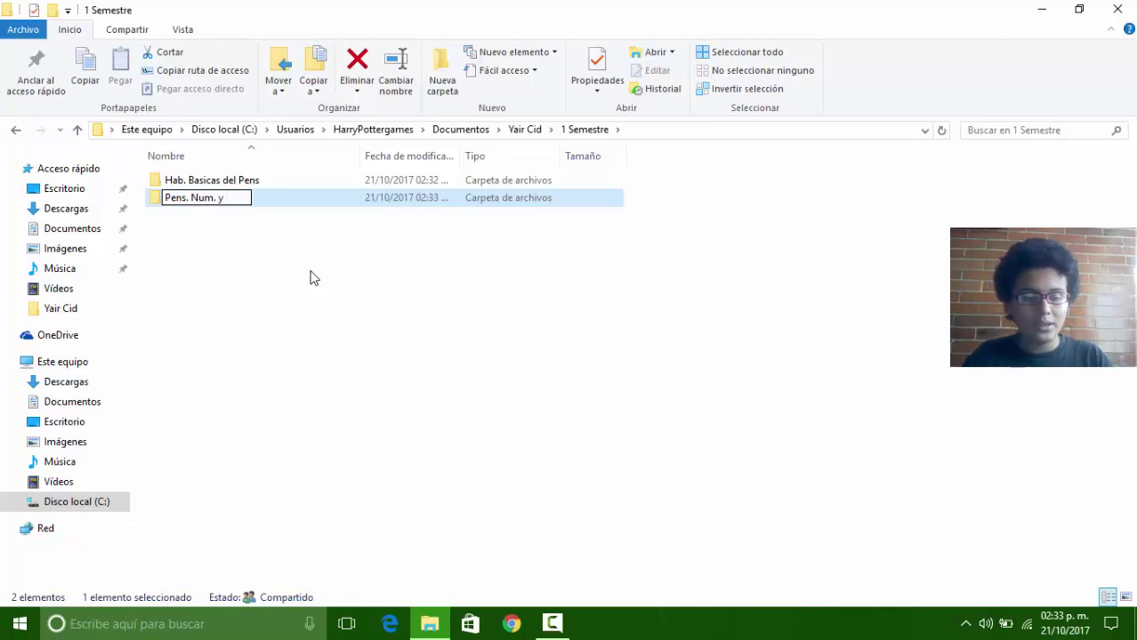
{"action": "type", "text": "Alege"}
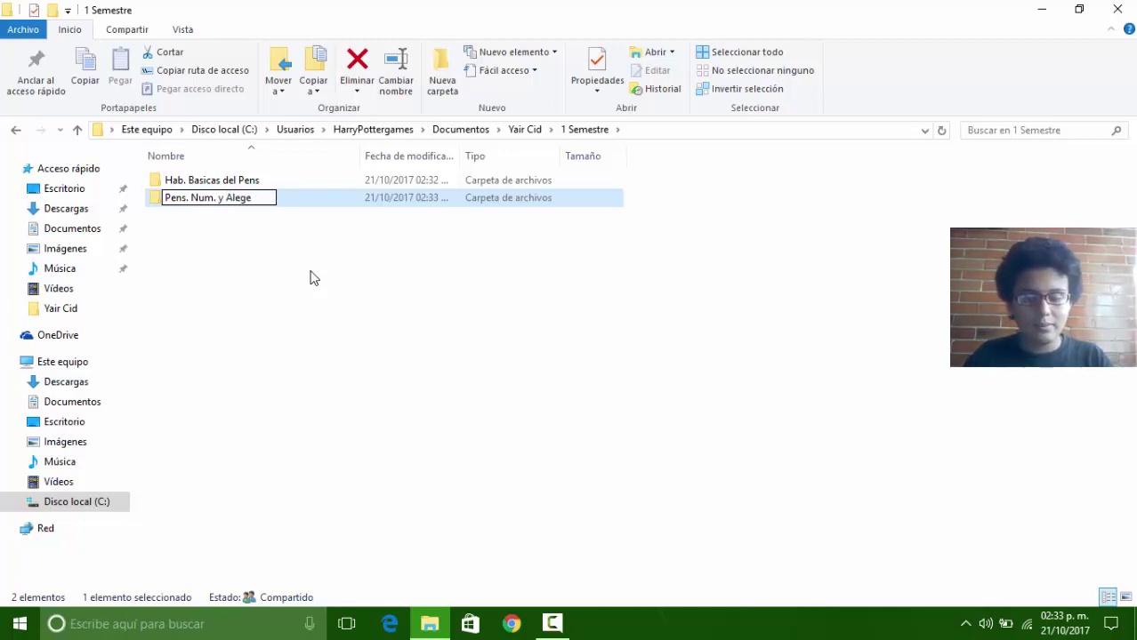
{"action": "type", "text": "."}
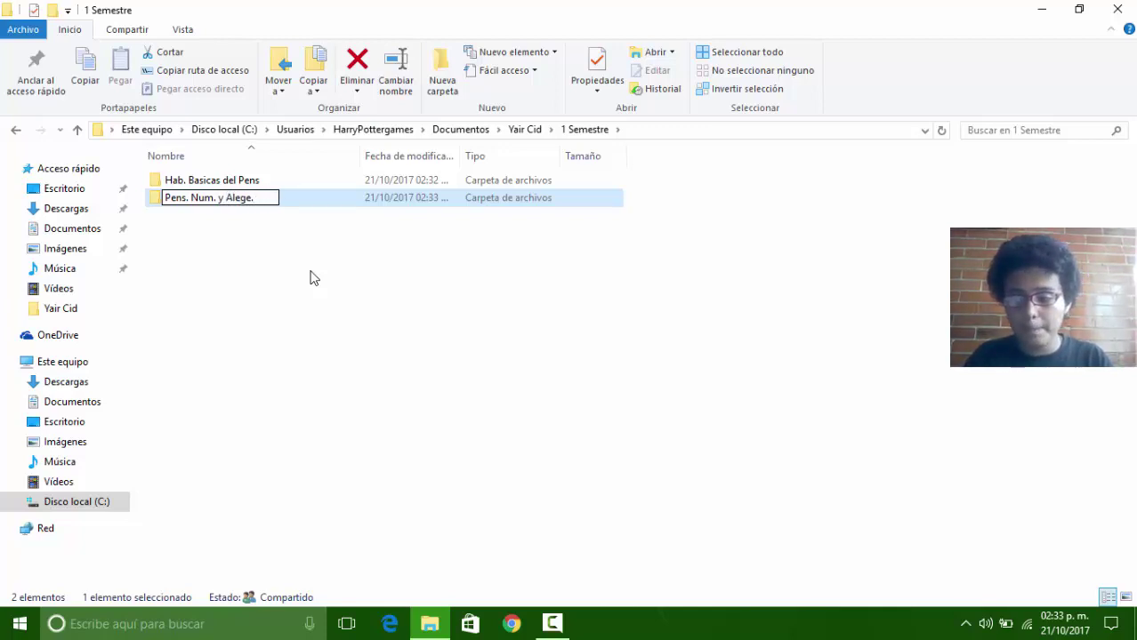
{"action": "key", "text": "BackSpace"}
{"action": "key", "text": "BackSpace"}
{"action": "key", "text": "BackSpace"}
{"action": "key", "text": "BackSpace"}
{"action": "key", "text": "BackSpace"}
{"action": "key", "text": "BackSpace"}
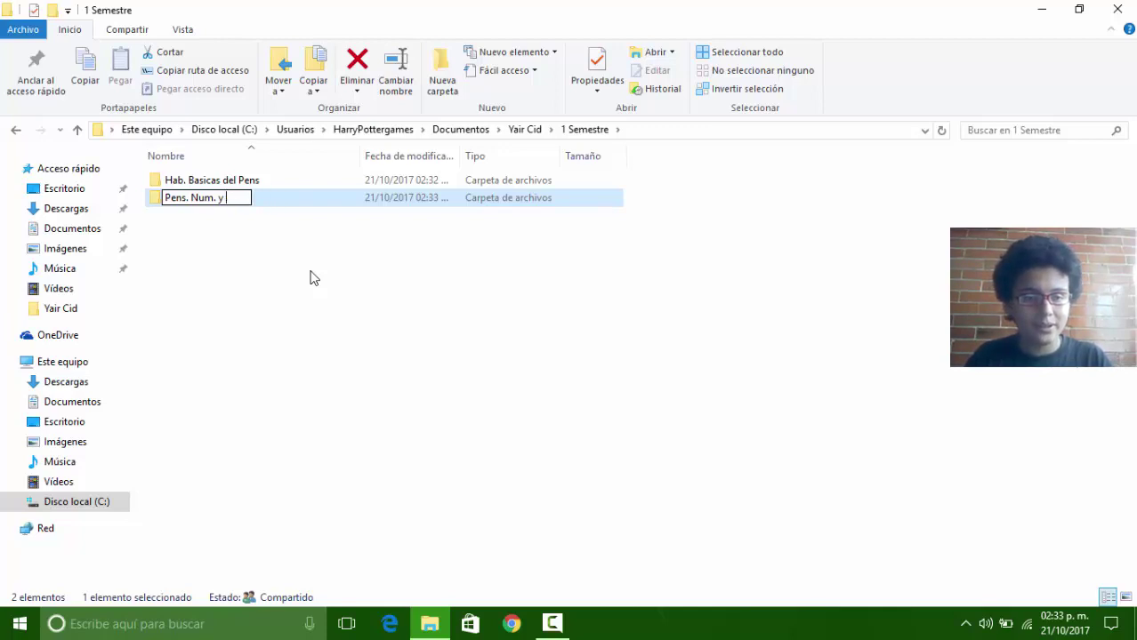
{"action": "type", "text": "Alge."}
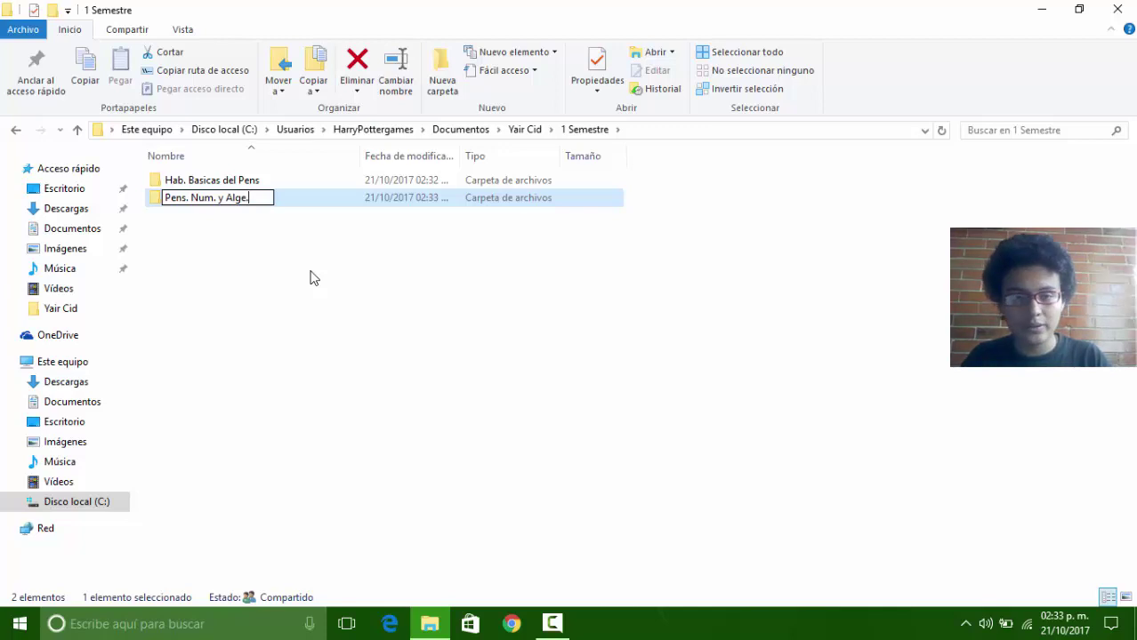
{"action": "key", "text": "Return"}
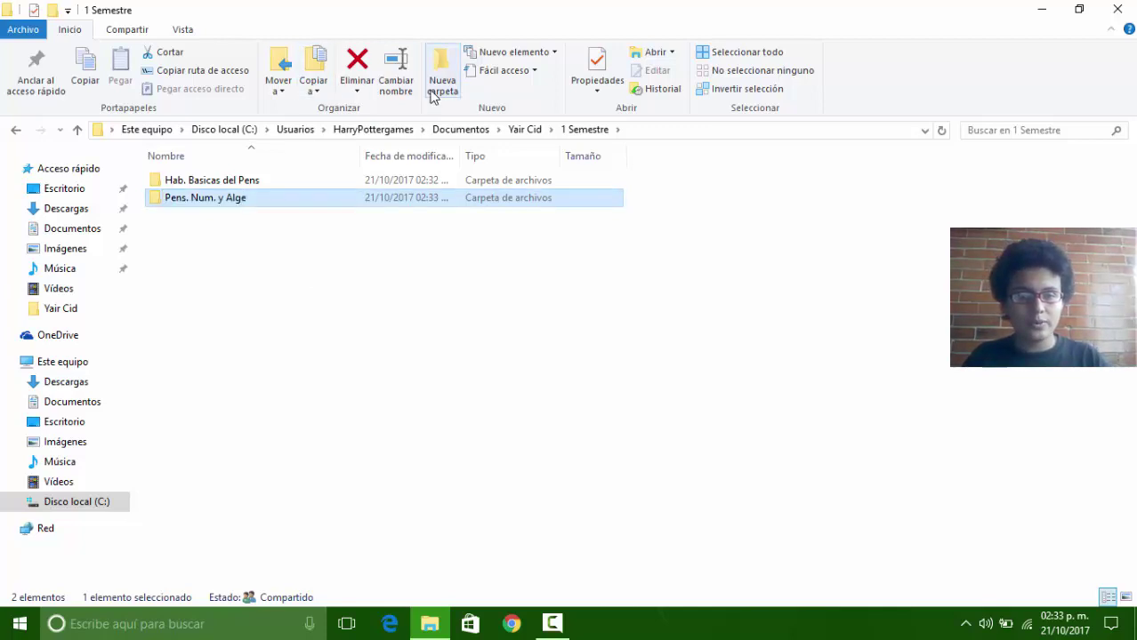
Step: Create folders 'Met. y Pens. Crit.' and 'Información' in 1 Semestre
{"action": "right_click", "coordinate": [245, 234]}
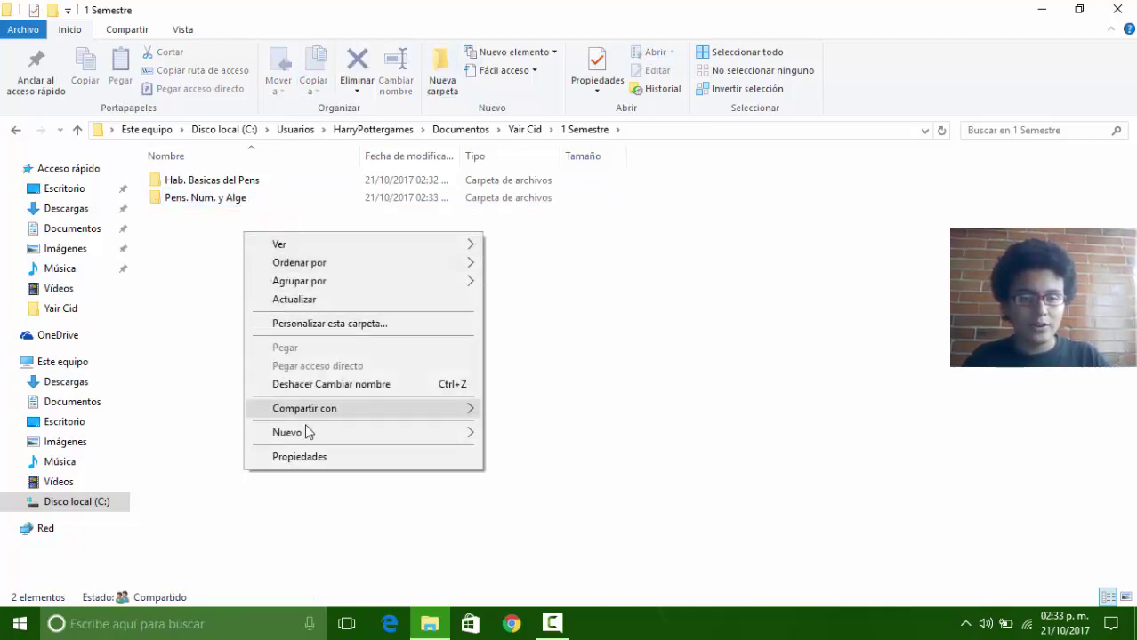
{"action": "mouse_move", "coordinate": [304, 433]}
{"action": "left_click", "coordinate": [526, 187]}
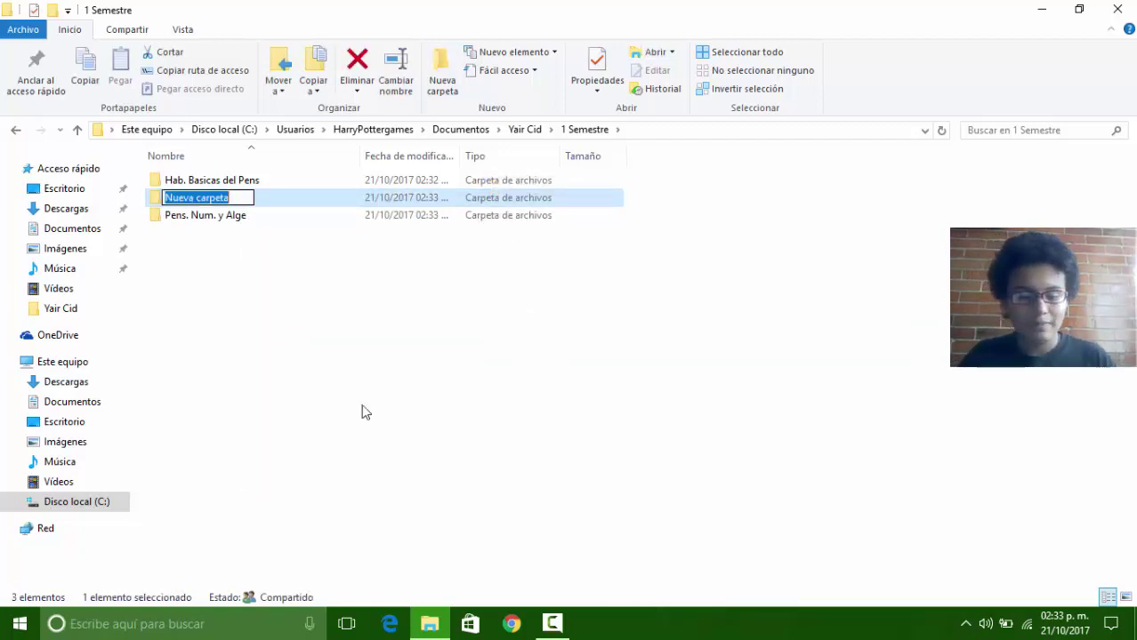
{"action": "type", "text": "Met"}
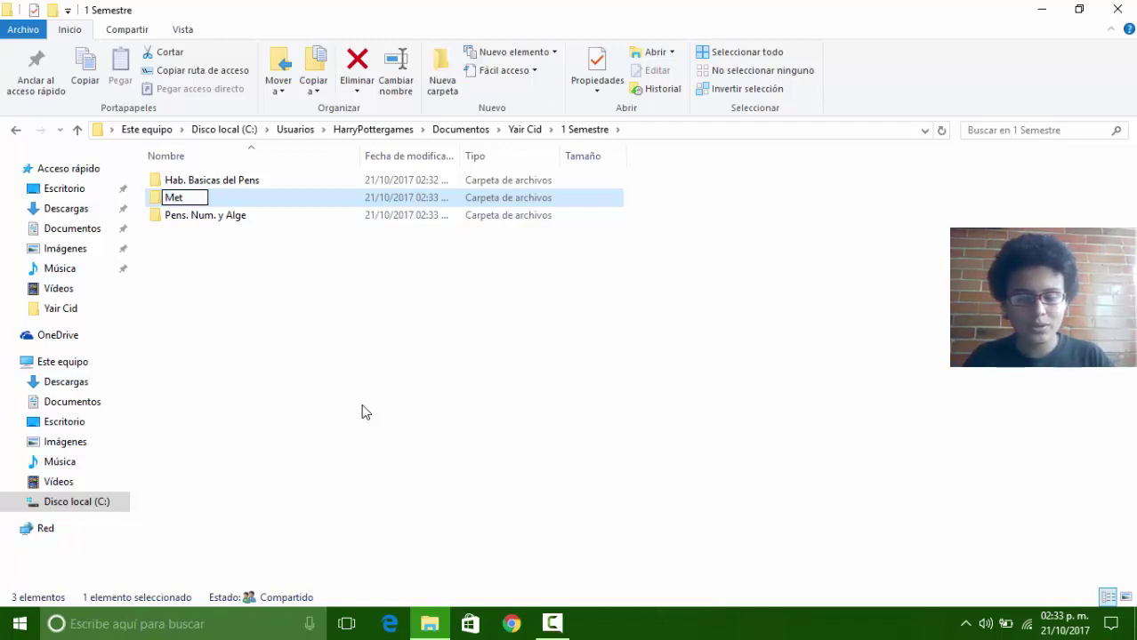
{"action": "type", "text": ". y"}
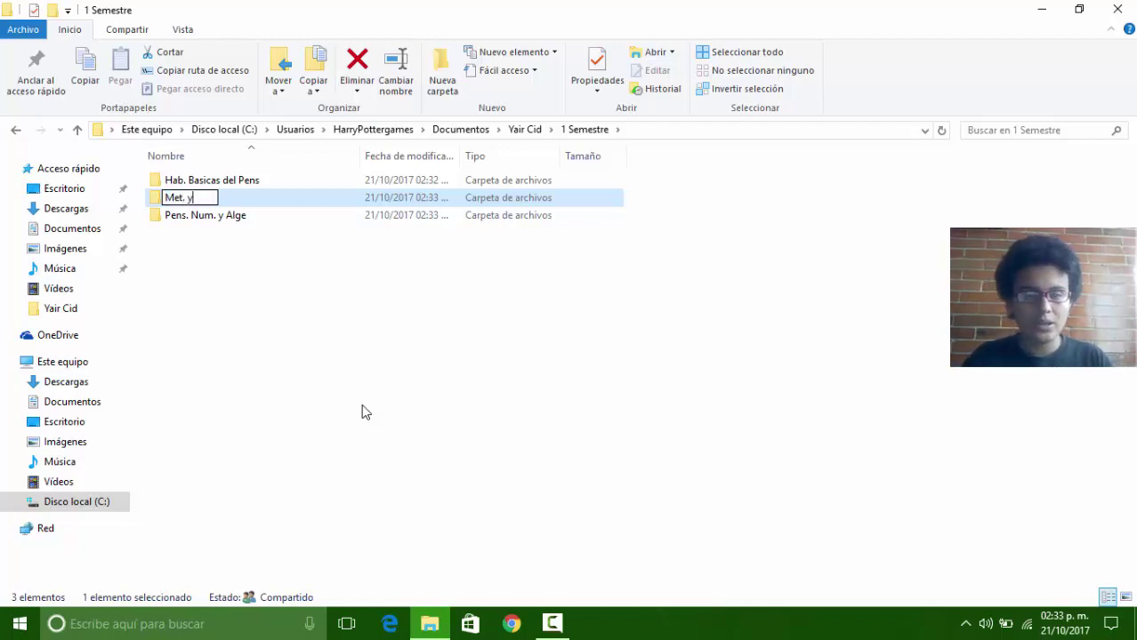
{"action": "type", "text": " Pens"}
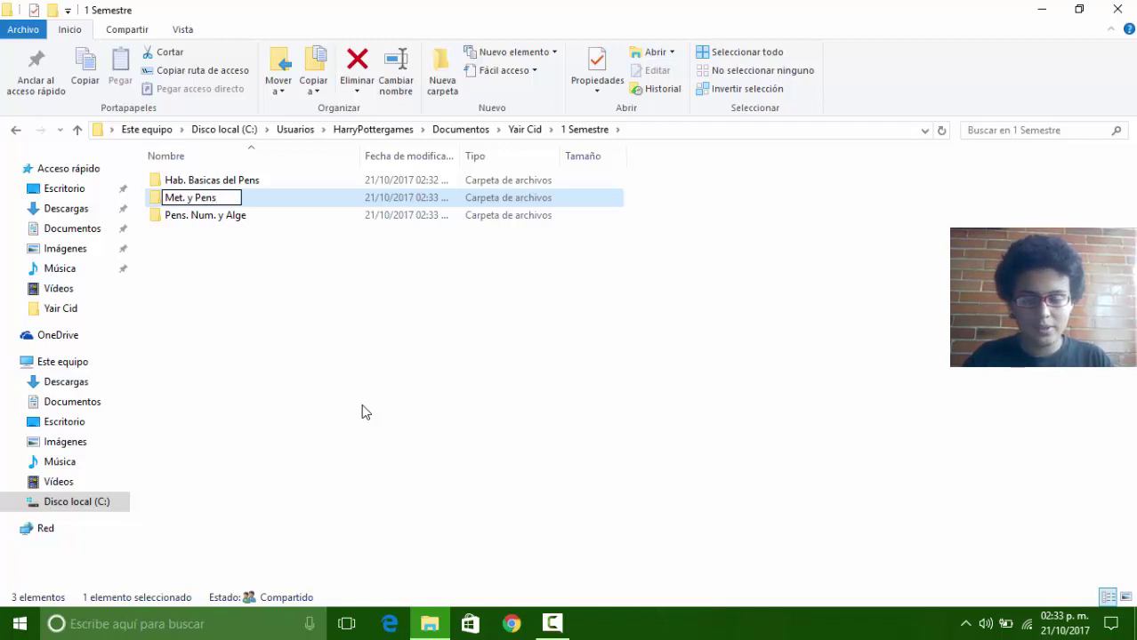
{"action": "type", "text": ". Cr"}
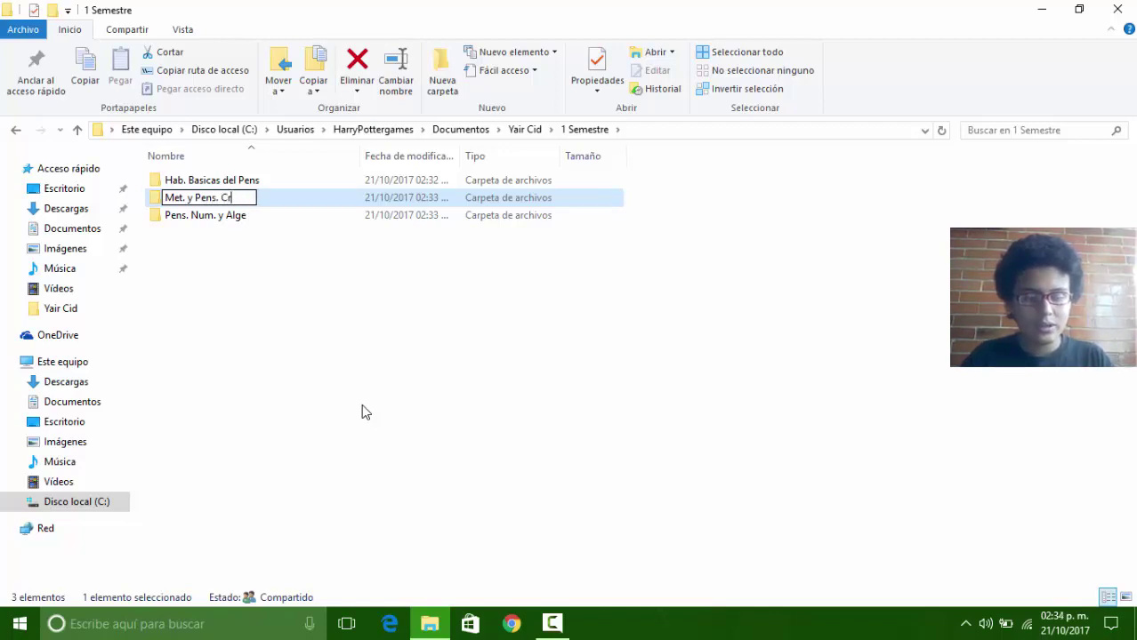
{"action": "type", "text": "it."}
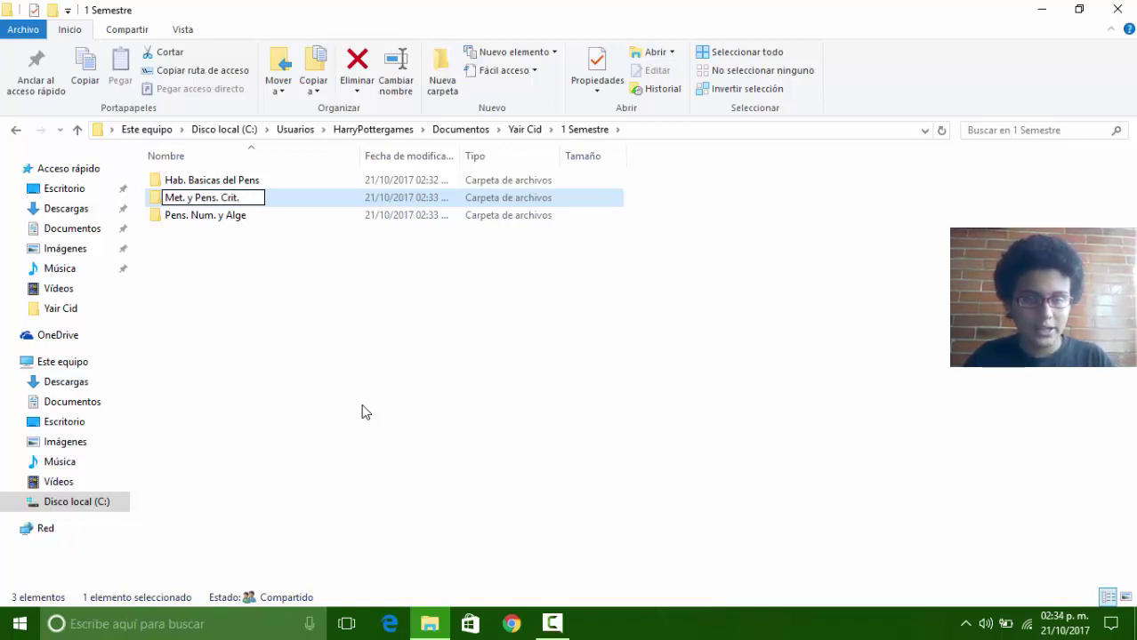
{"action": "key", "text": "Return"}
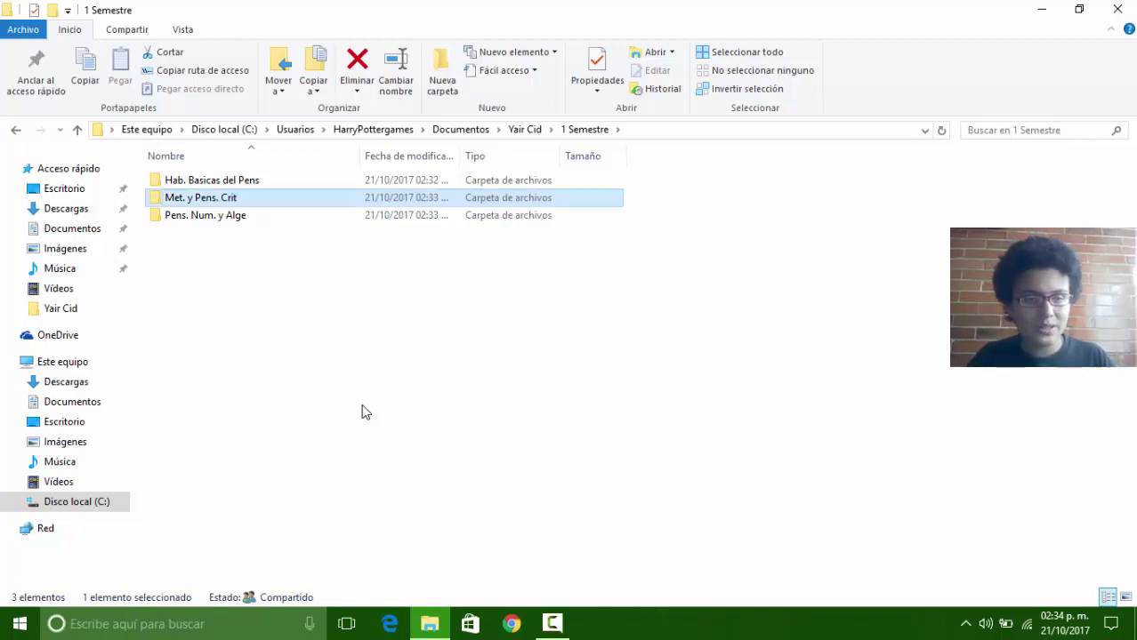
{"action": "right_click", "coordinate": [207, 289]}
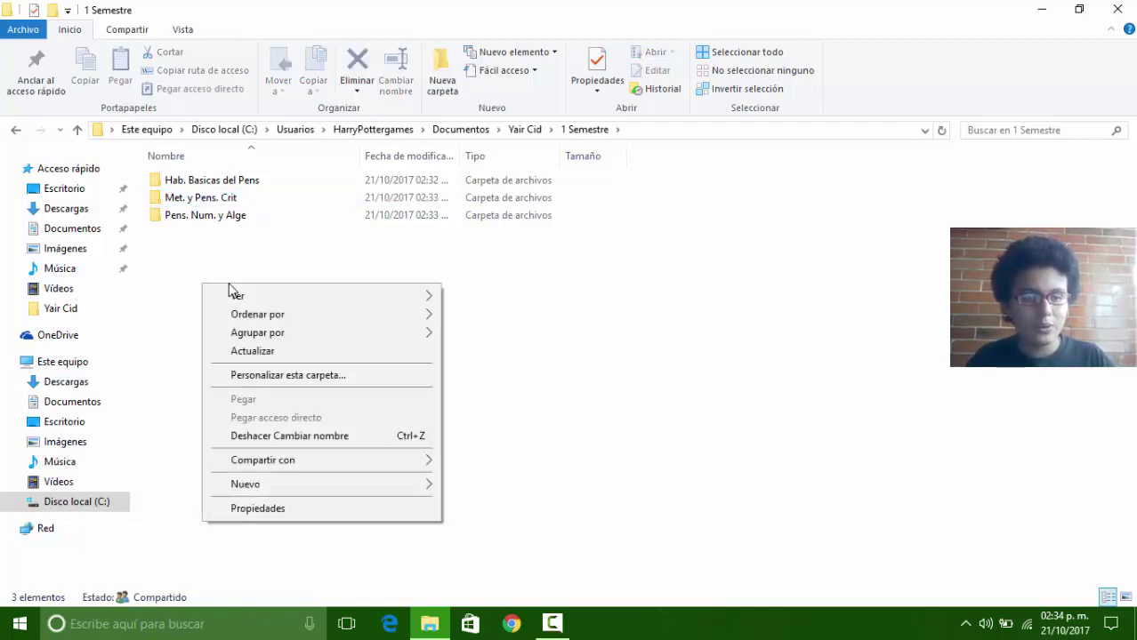
{"action": "mouse_move", "coordinate": [246, 488]}
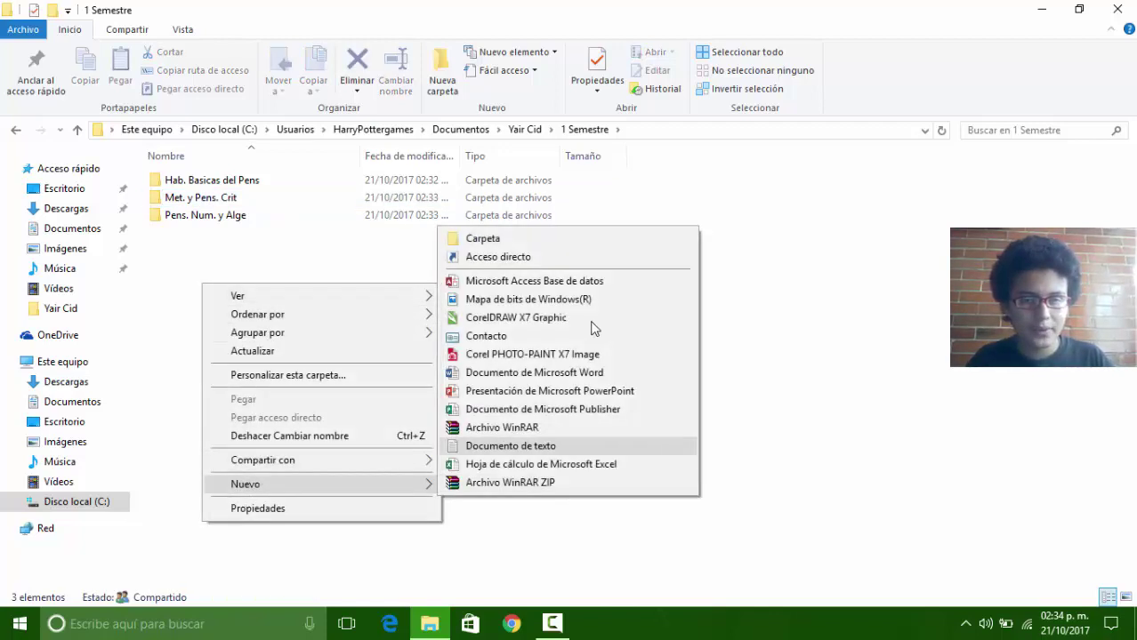
{"action": "left_click", "coordinate": [554, 241]}
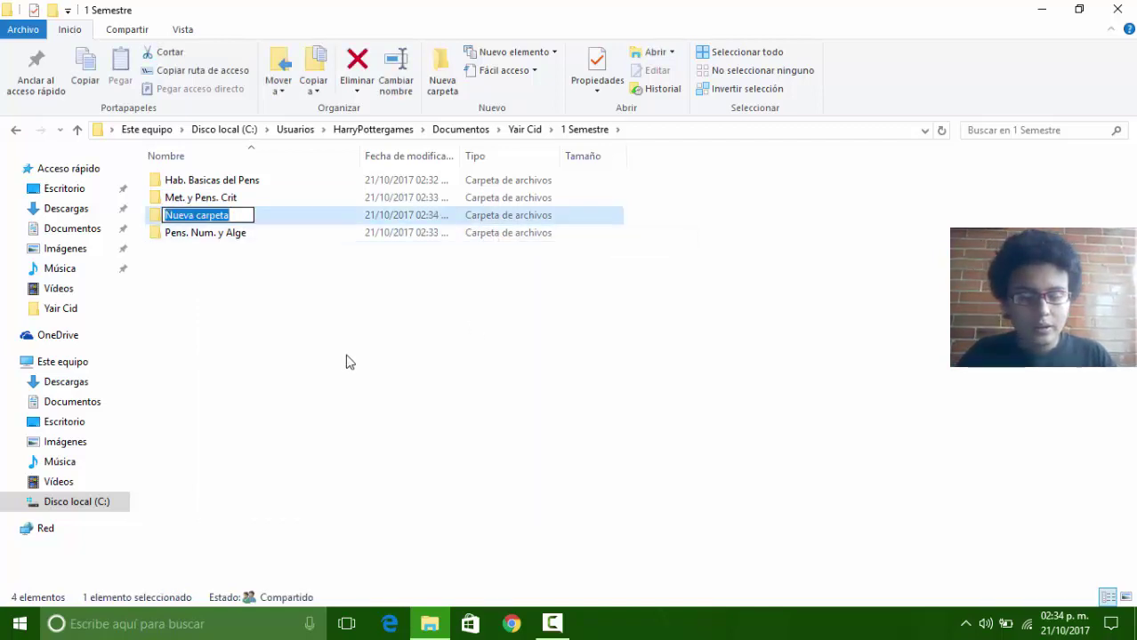
{"action": "type", "text": "I"}
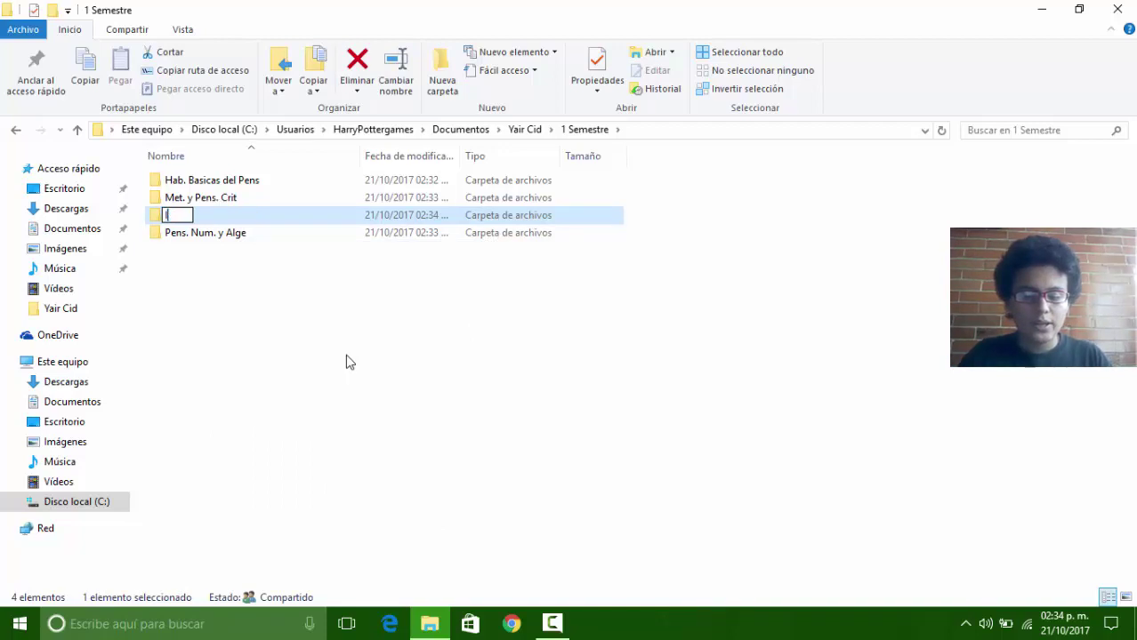
{"action": "type", "text": "nforma"}
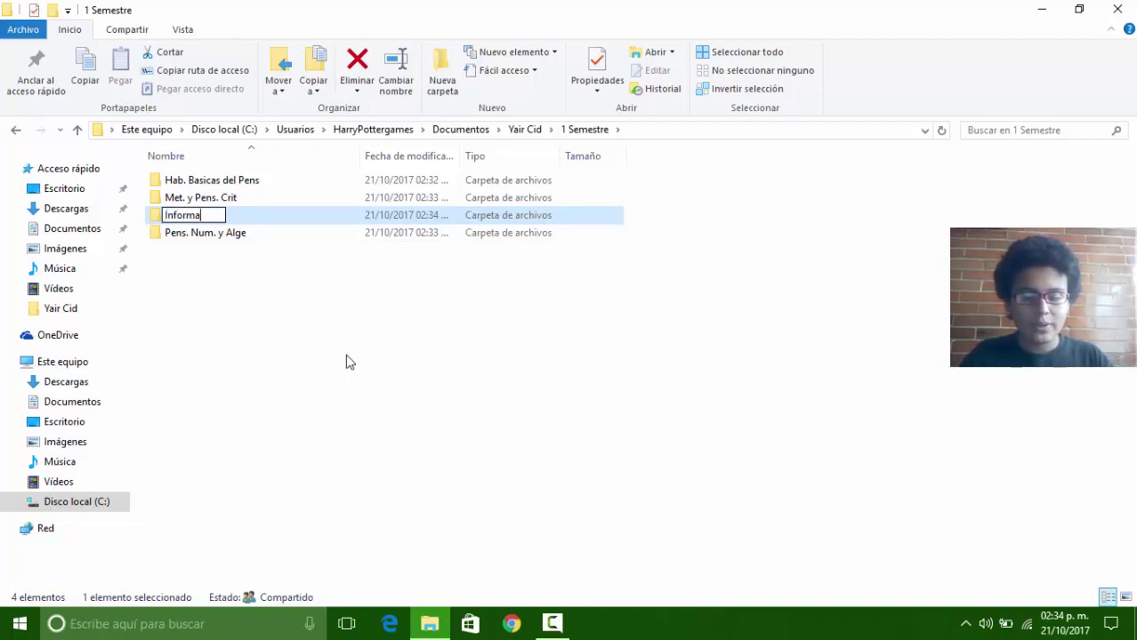
{"action": "type", "text": "cion"}
{"action": "key", "text": "BackSpace"}
{"action": "key", "text": "BackSpace"}
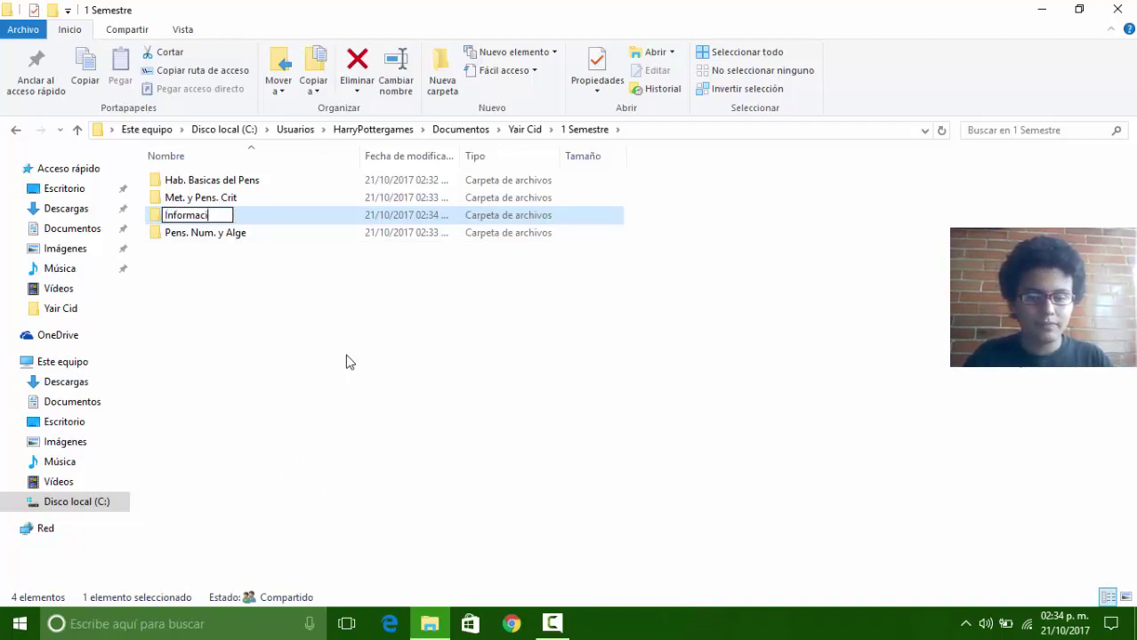
{"action": "type", "text": "ón"}
{"action": "key", "text": "Return"}
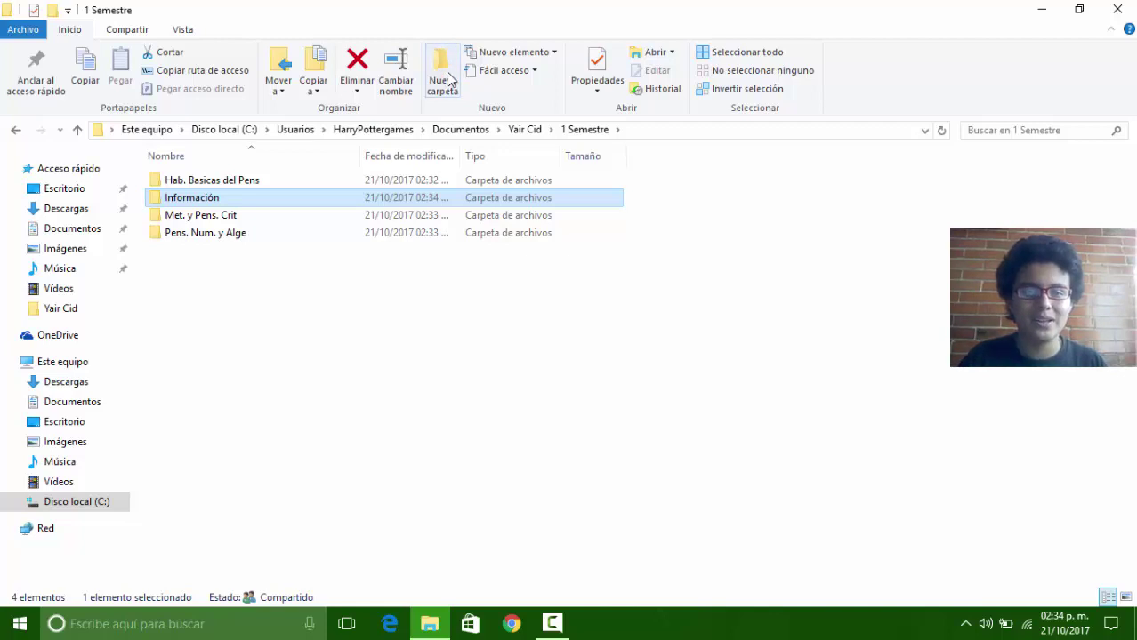
Step: Create a folder named 'Compren. Lec. y Redac. I', fixing the capital L
{"action": "right_click", "coordinate": [348, 262]}
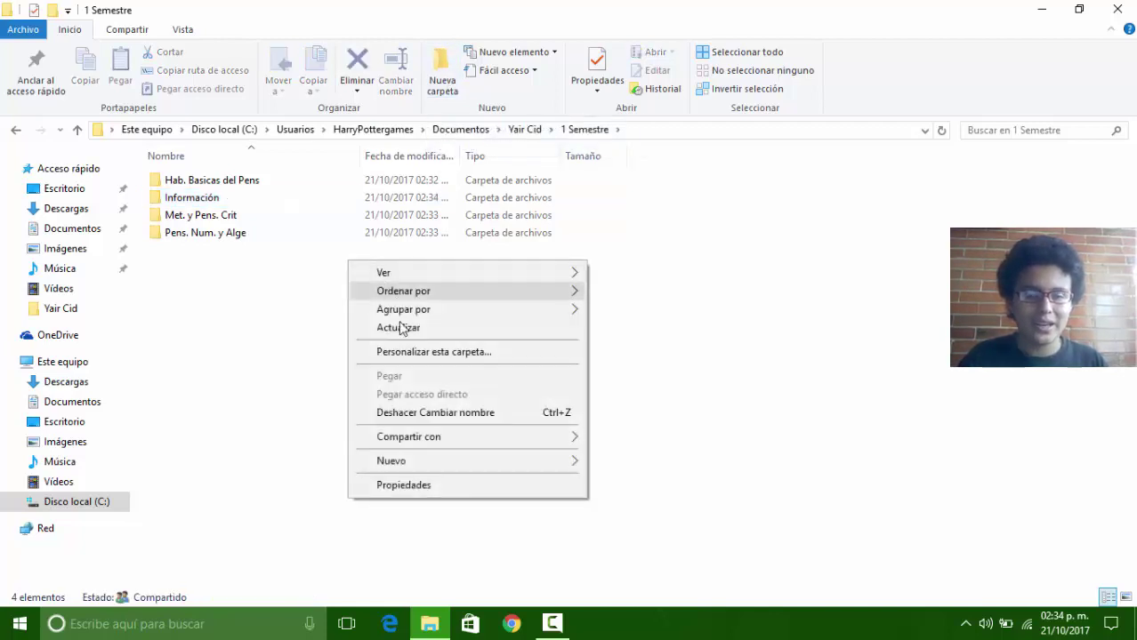
{"action": "mouse_move", "coordinate": [428, 462]}
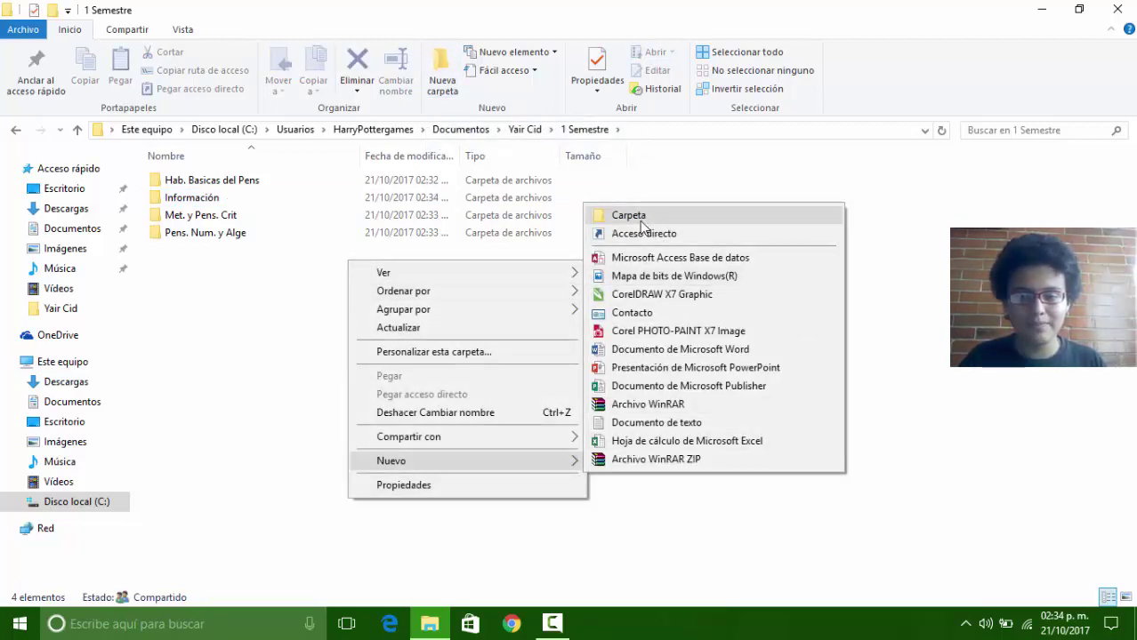
{"action": "left_click", "coordinate": [627, 215]}
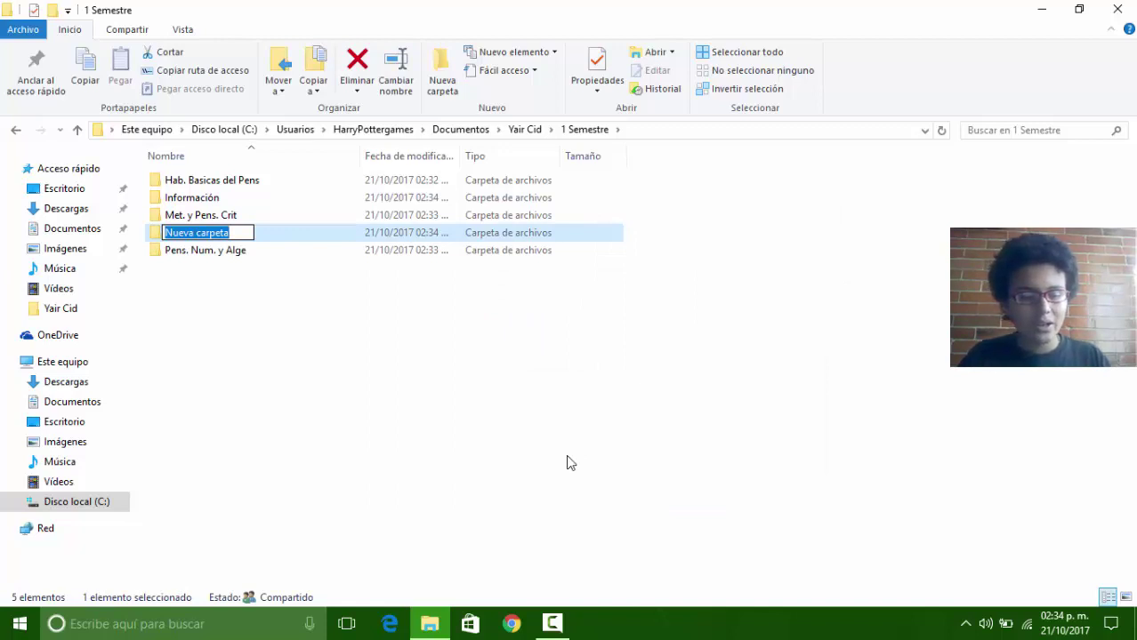
{"action": "type", "text": "Com"}
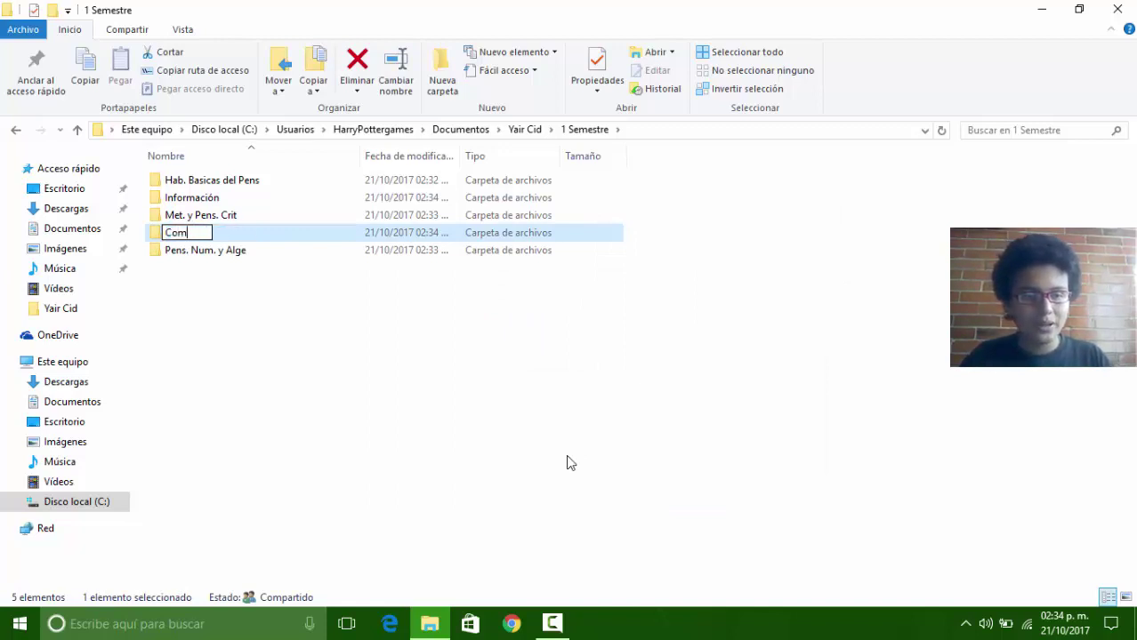
{"action": "type", "text": "pr"}
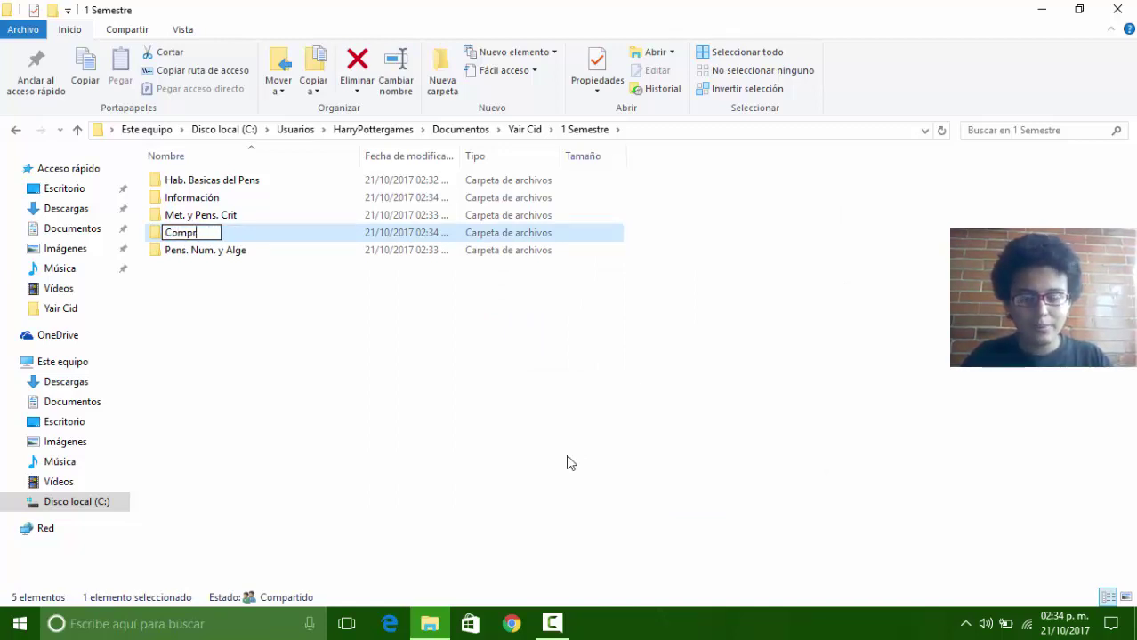
{"action": "key", "text": "BackSpace"}
{"action": "key", "text": "BackSpace"}
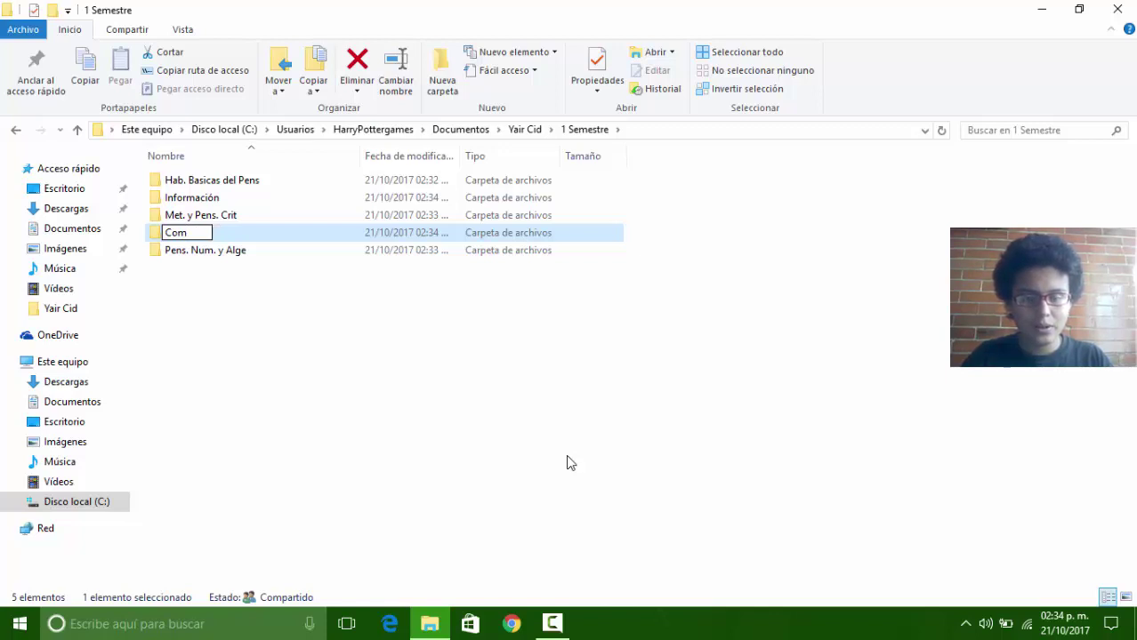
{"action": "type", "text": "pr"}
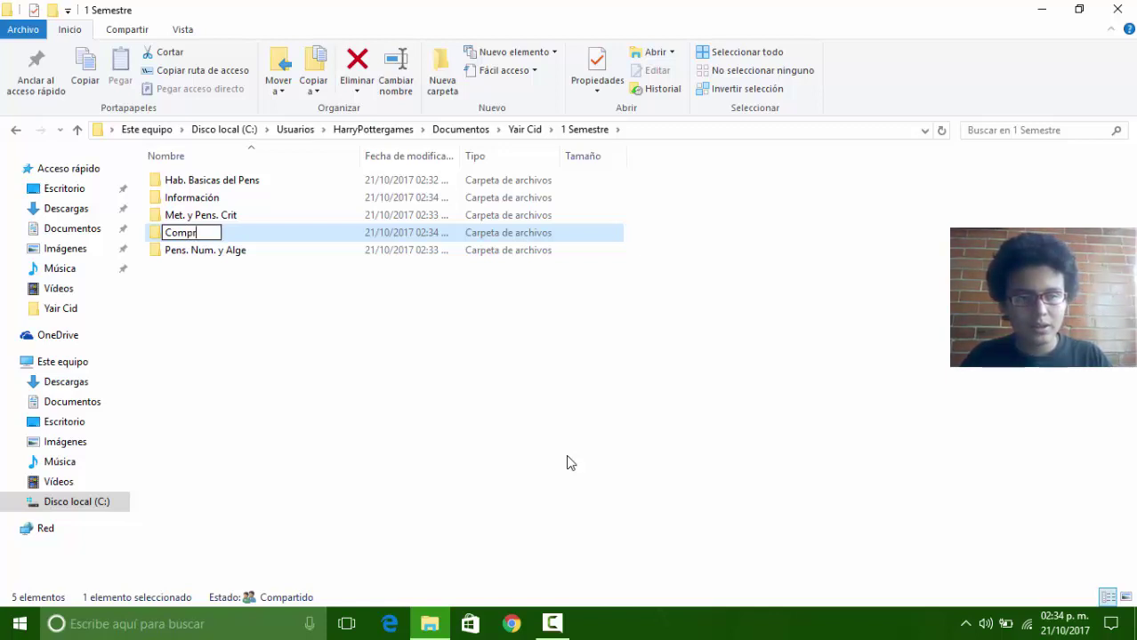
{"action": "type", "text": "en."}
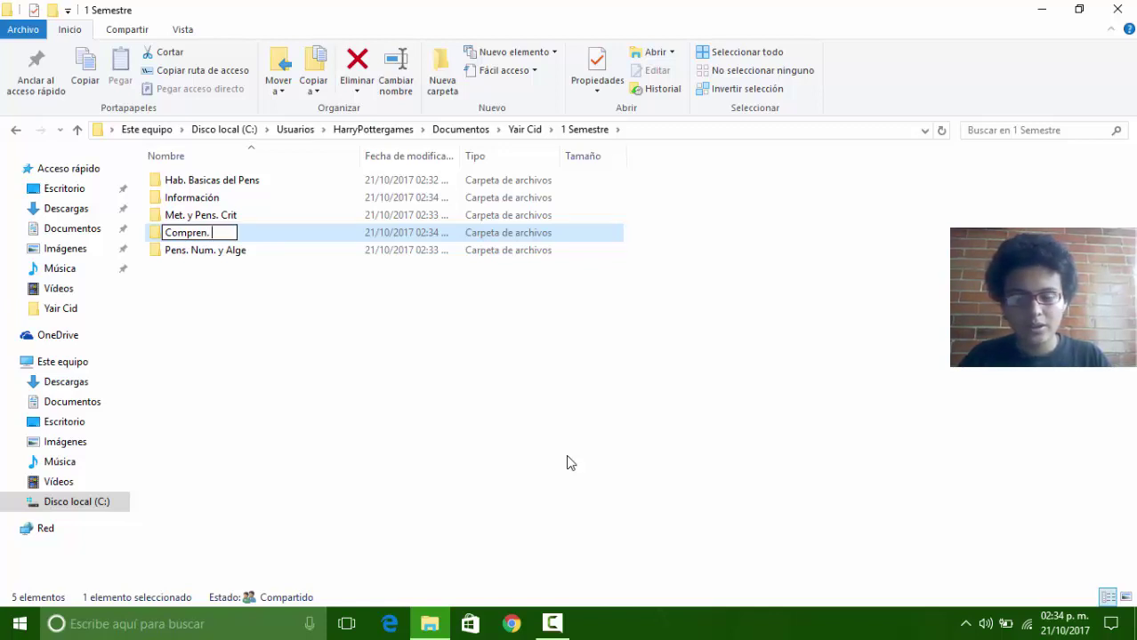
{"action": "type", "text": " lec"}
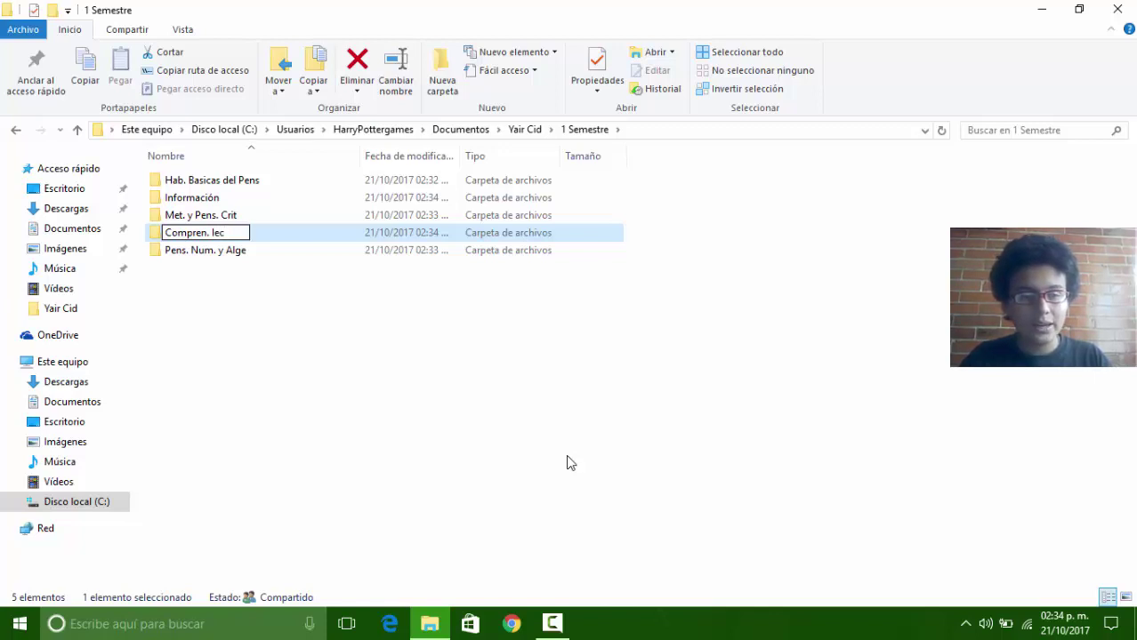
{"action": "type", "text": ". "}
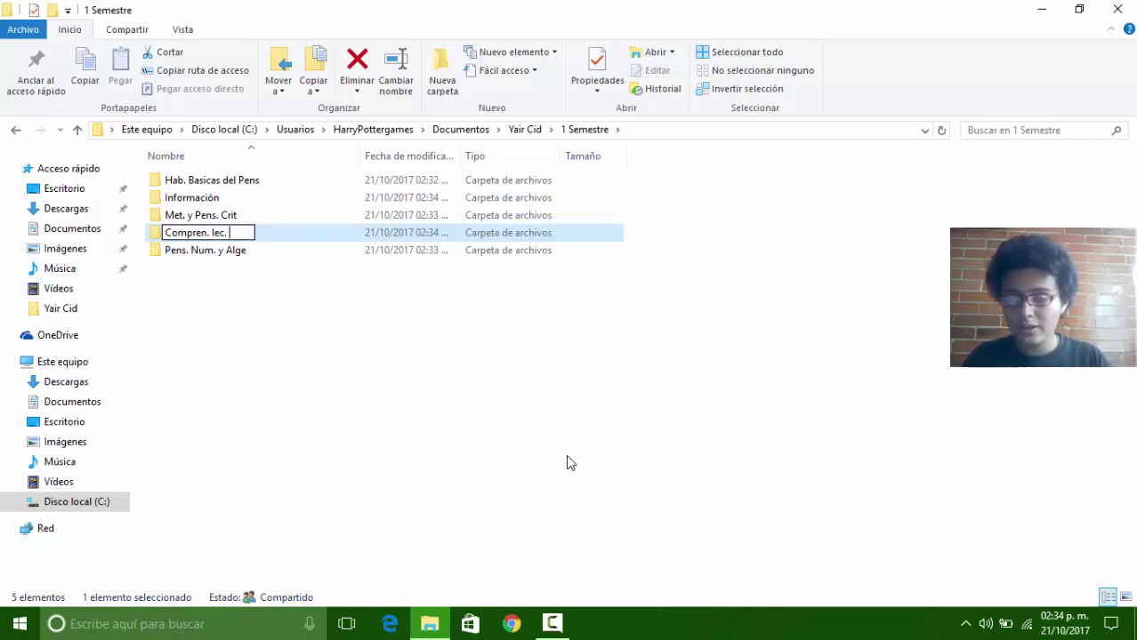
{"action": "type", "text": "y Reda"}
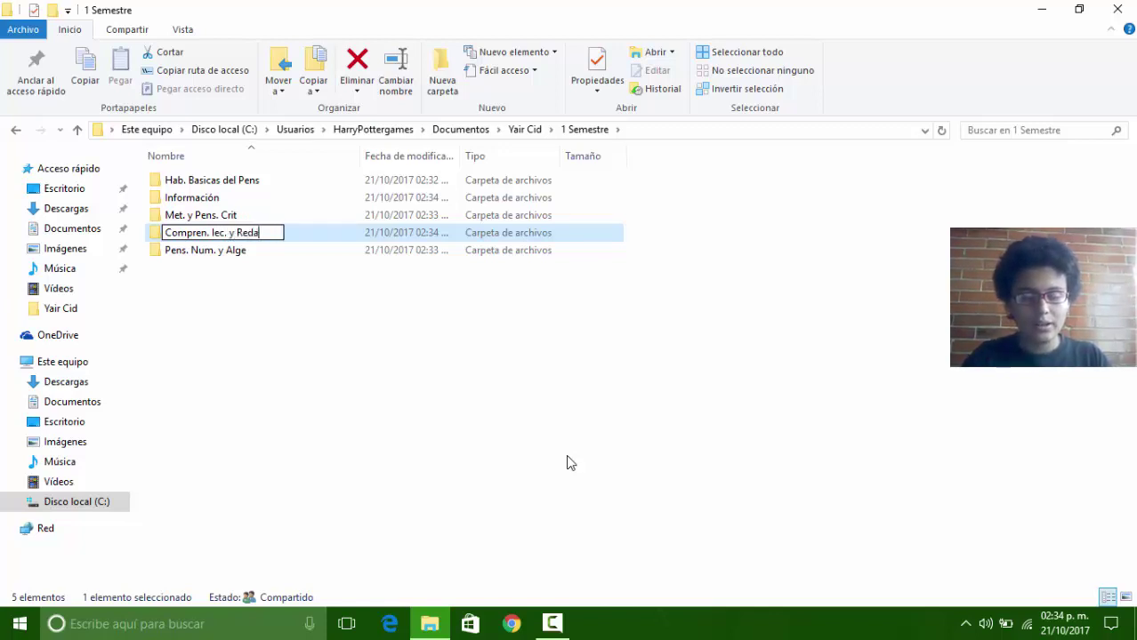
{"action": "type", "text": "c. "}
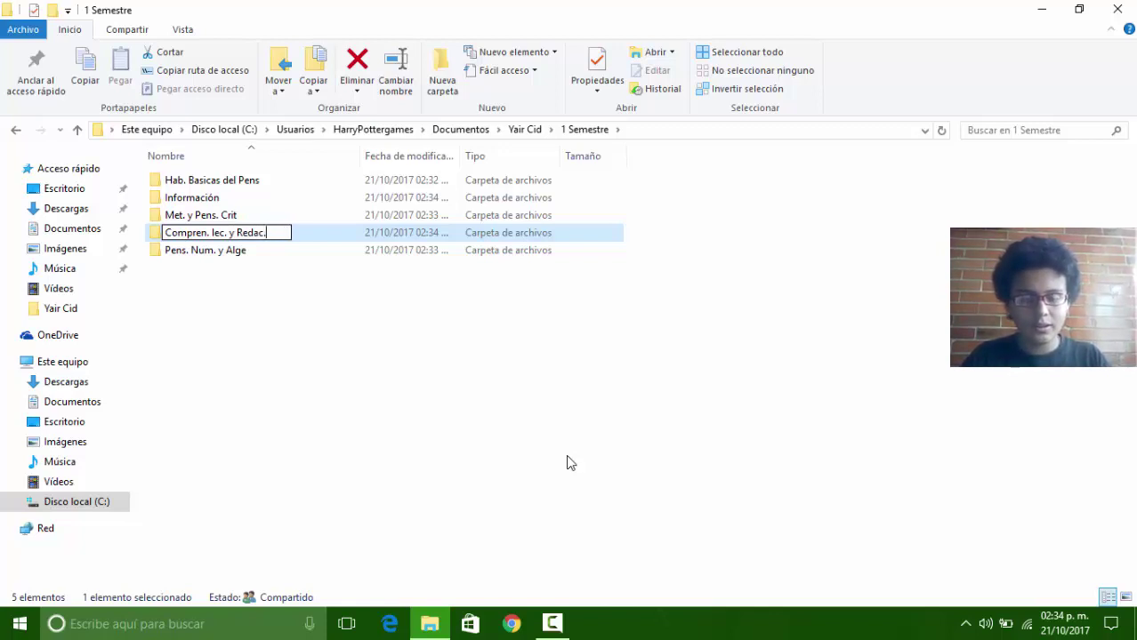
{"action": "type", "text": "I"}
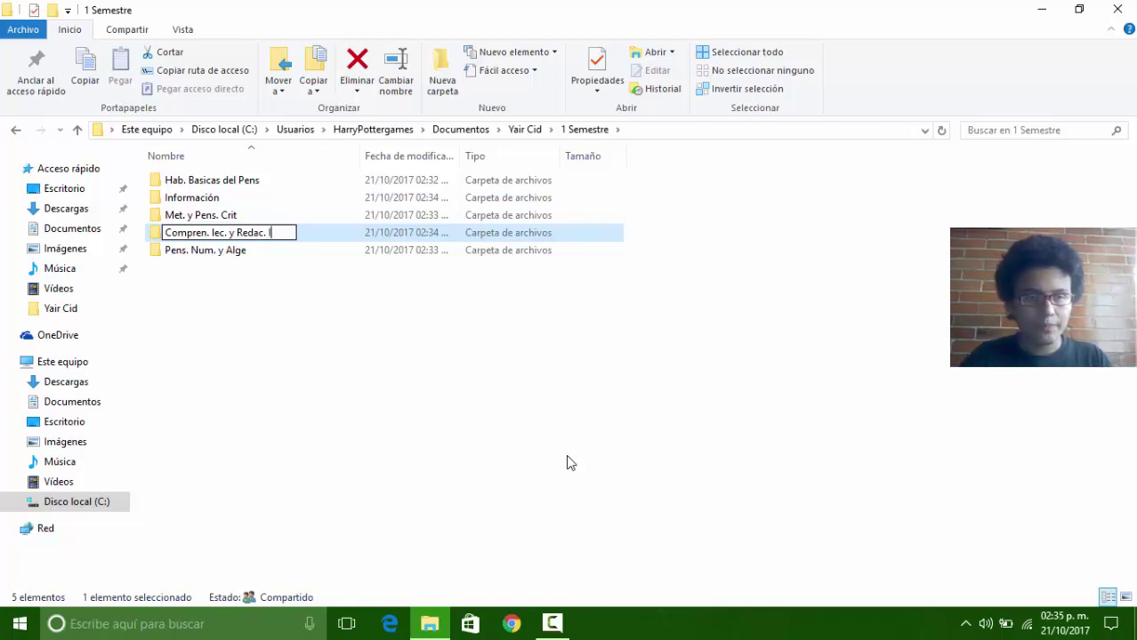
{"action": "key", "text": "Left"}
{"action": "key", "text": "Left"}
{"action": "key", "text": "Left"}
{"action": "key", "text": "Left"}
{"action": "key", "text": "Left"}
{"action": "key", "text": "Left"}
{"action": "key", "text": "Left"}
{"action": "key", "text": "Left"}
{"action": "key", "text": "Left"}
{"action": "key", "text": "Left"}
{"action": "key", "text": "Left"}
{"action": "key", "text": "Left"}
{"action": "key", "text": "Left"}
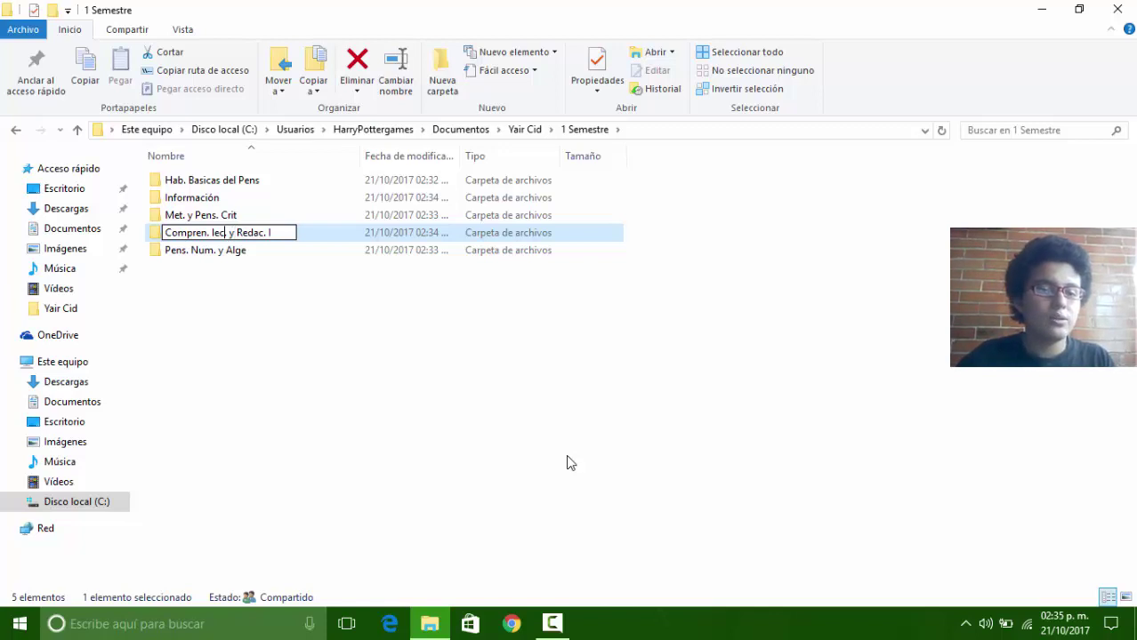
{"action": "key", "text": "BackSpace"}
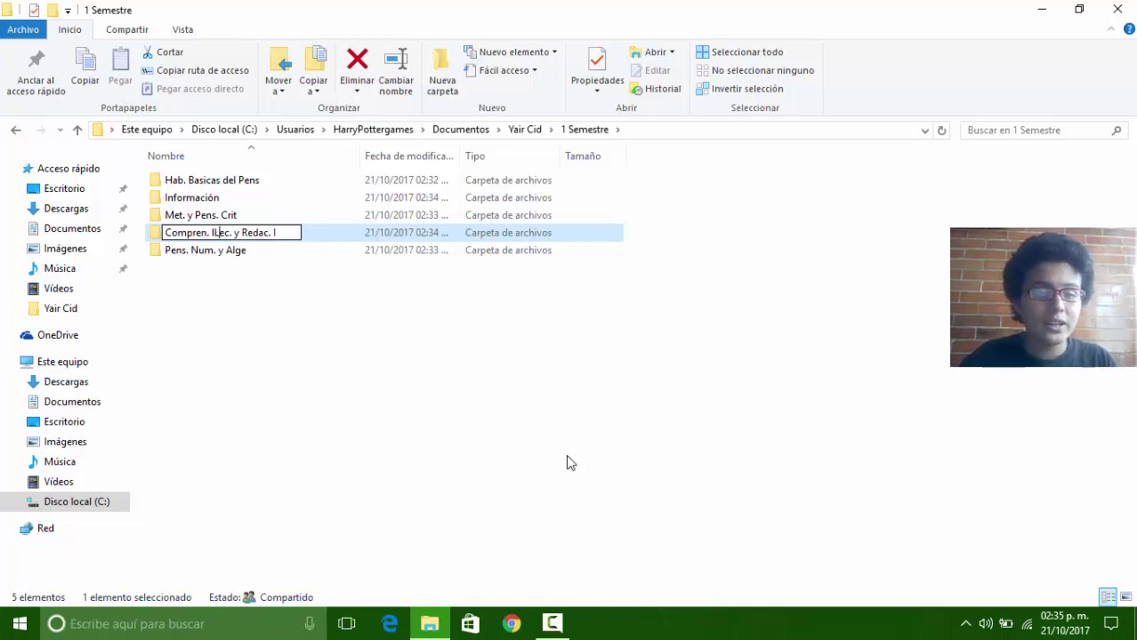
{"action": "type", "text": "L"}
{"action": "key", "text": "Right"}
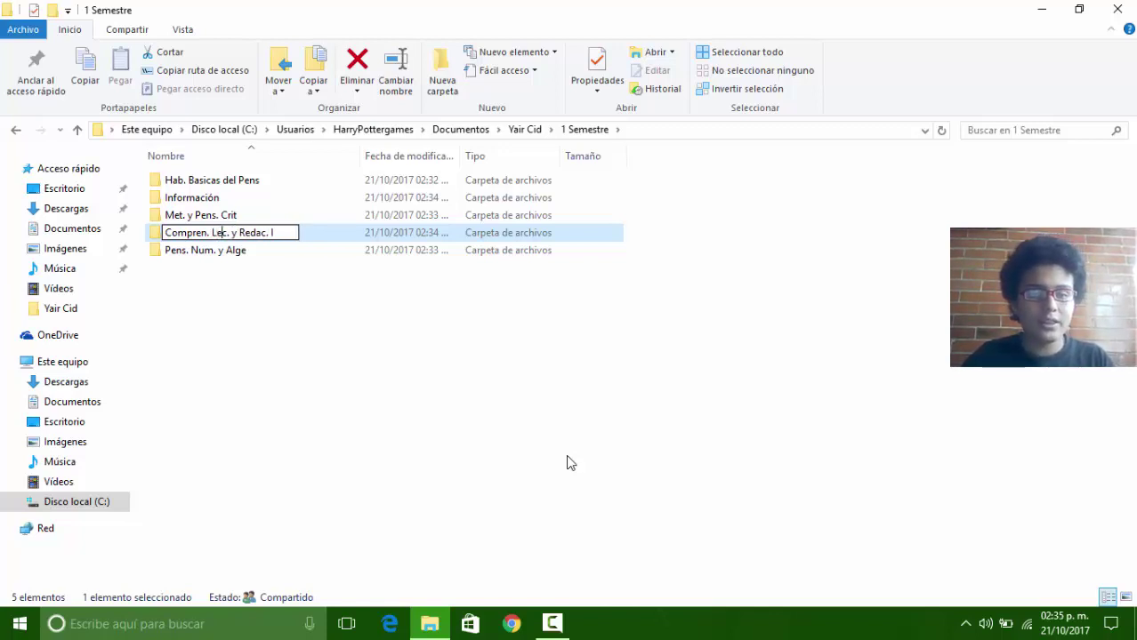
{"action": "key", "text": "End"}
{"action": "key", "text": "Return"}
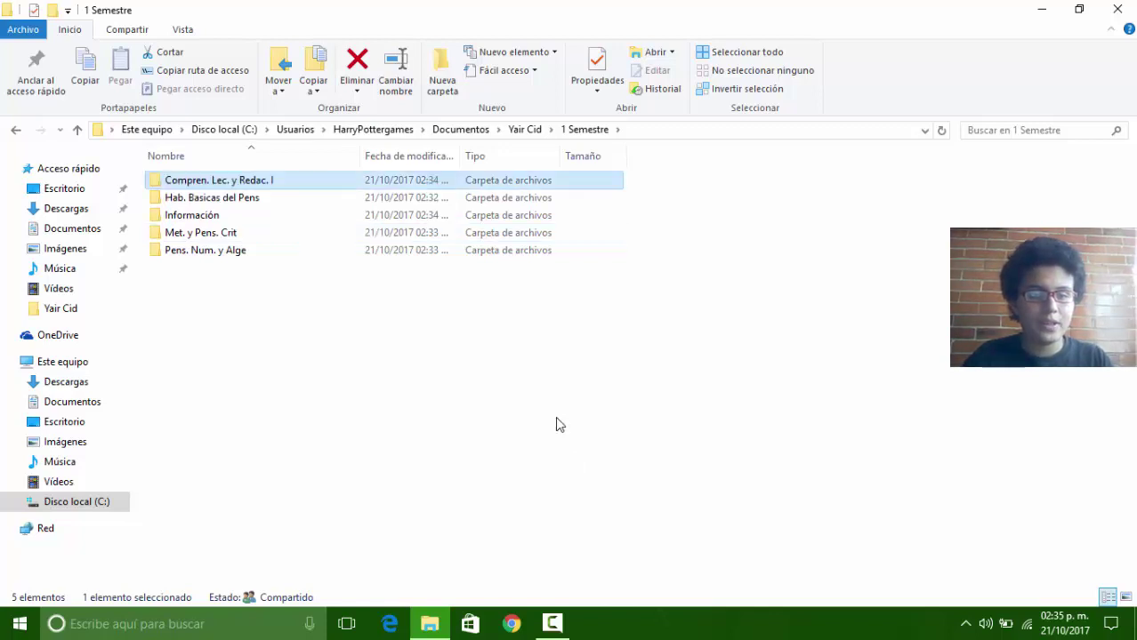
Step: Add folders 'Sal. Integral del Adoles' and 'Etimo. Greco.'
{"action": "left_click", "coordinate": [440, 71]}
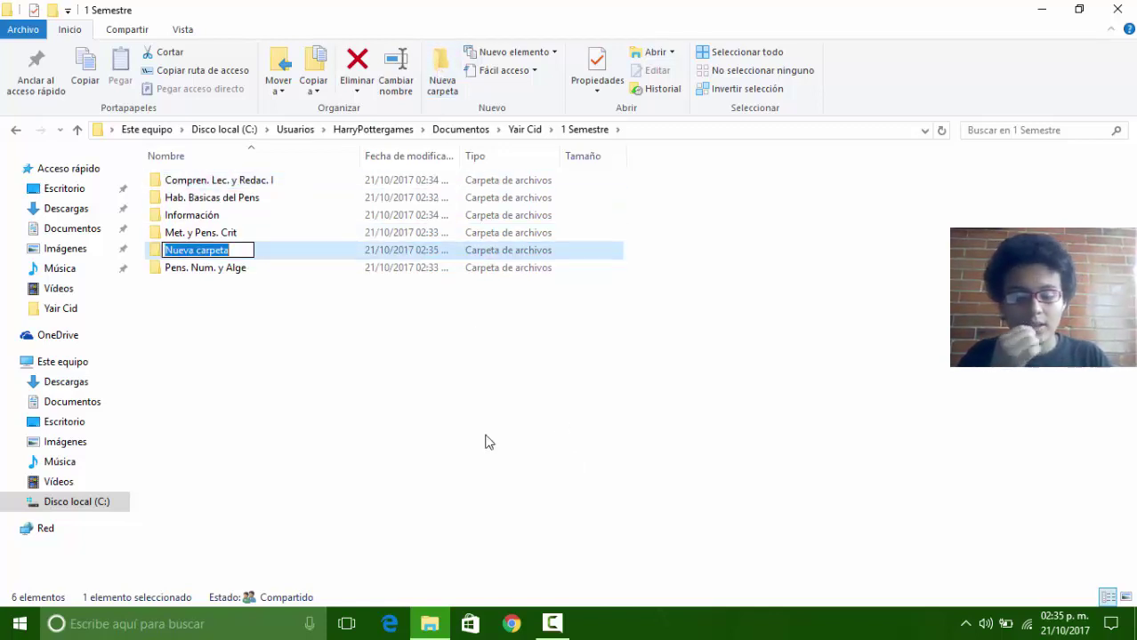
{"action": "type", "text": "Sal"}
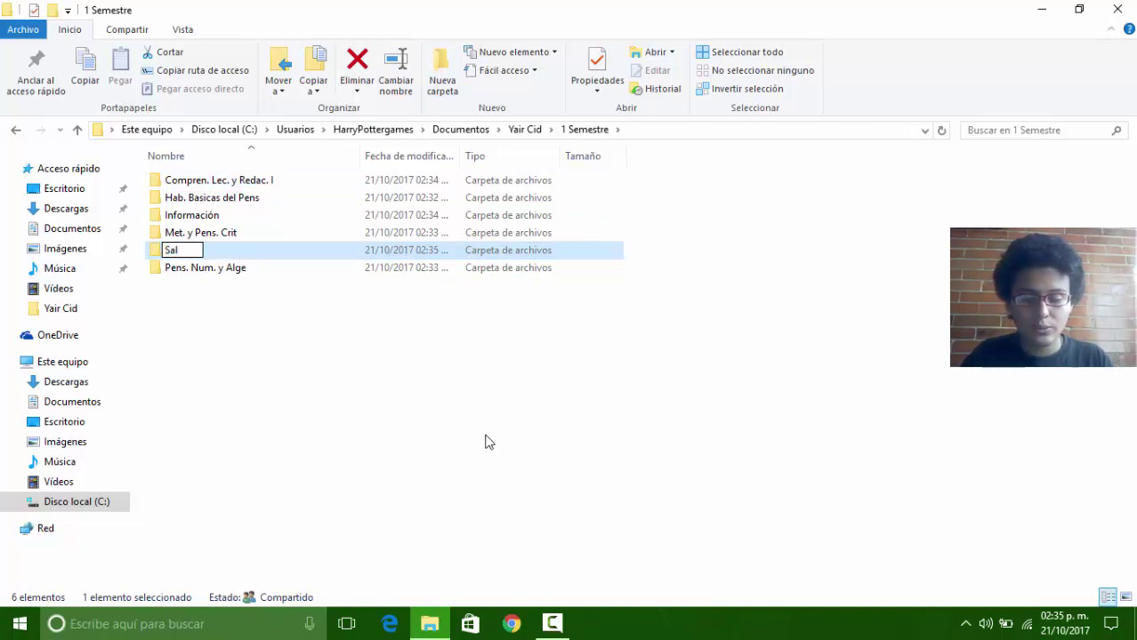
{"action": "type", "text": ". Int"}
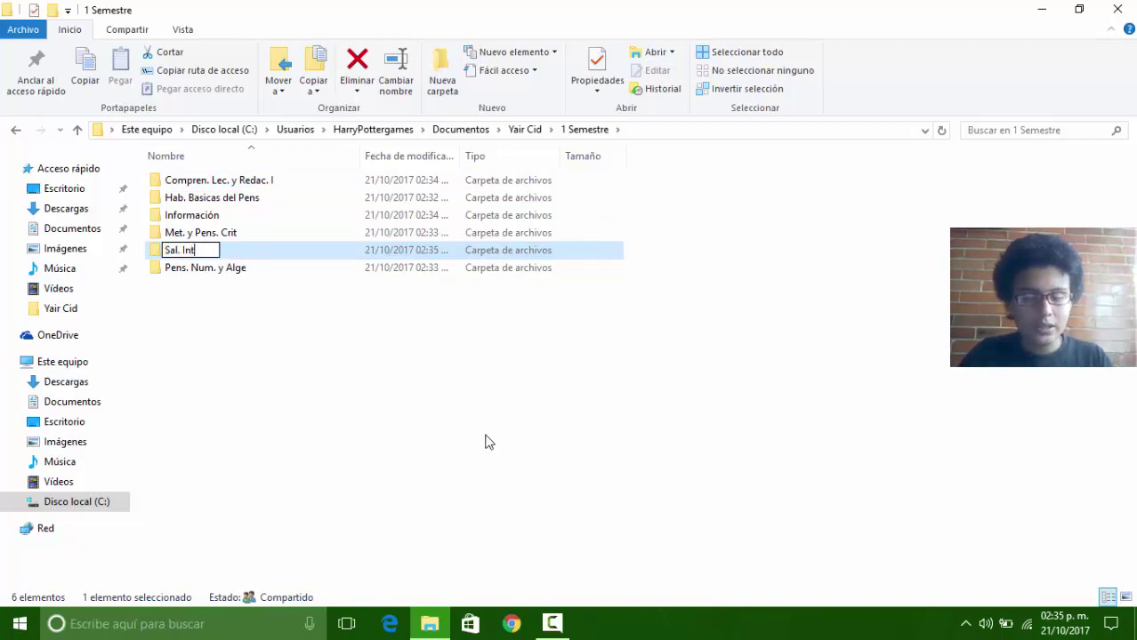
{"action": "type", "text": "egral "}
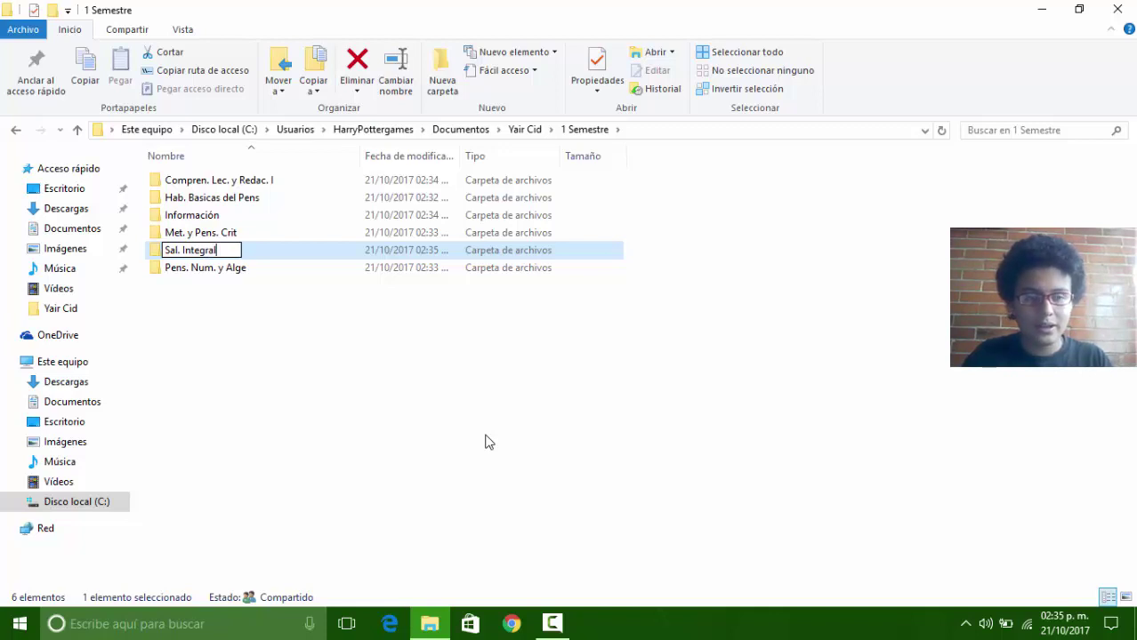
{"action": "type", "text": "del "}
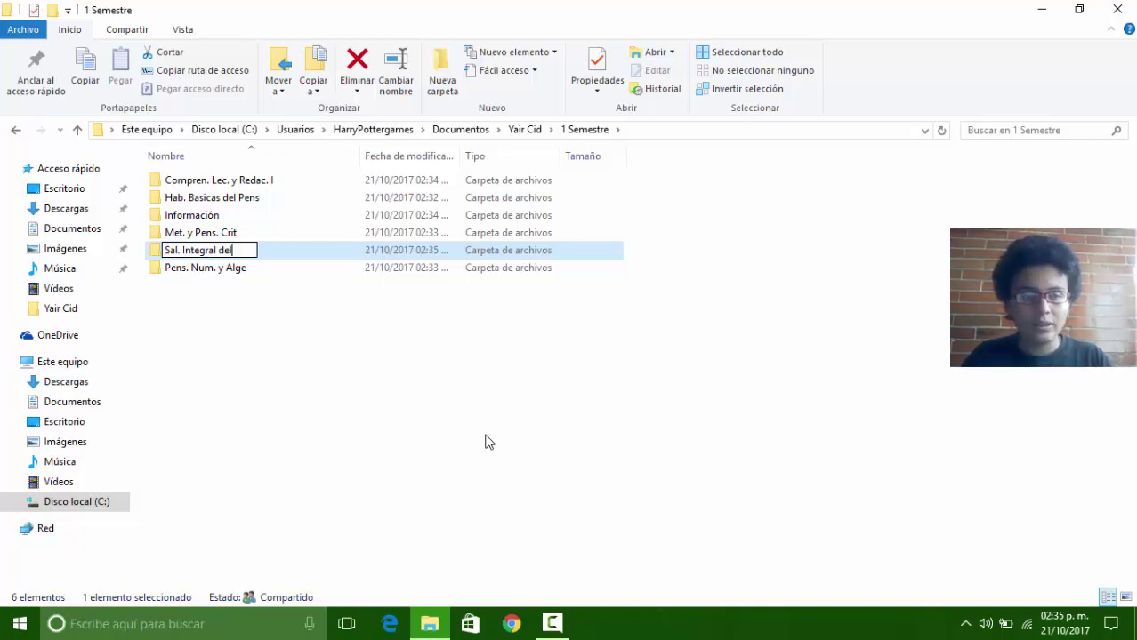
{"action": "type", "text": "Adol"}
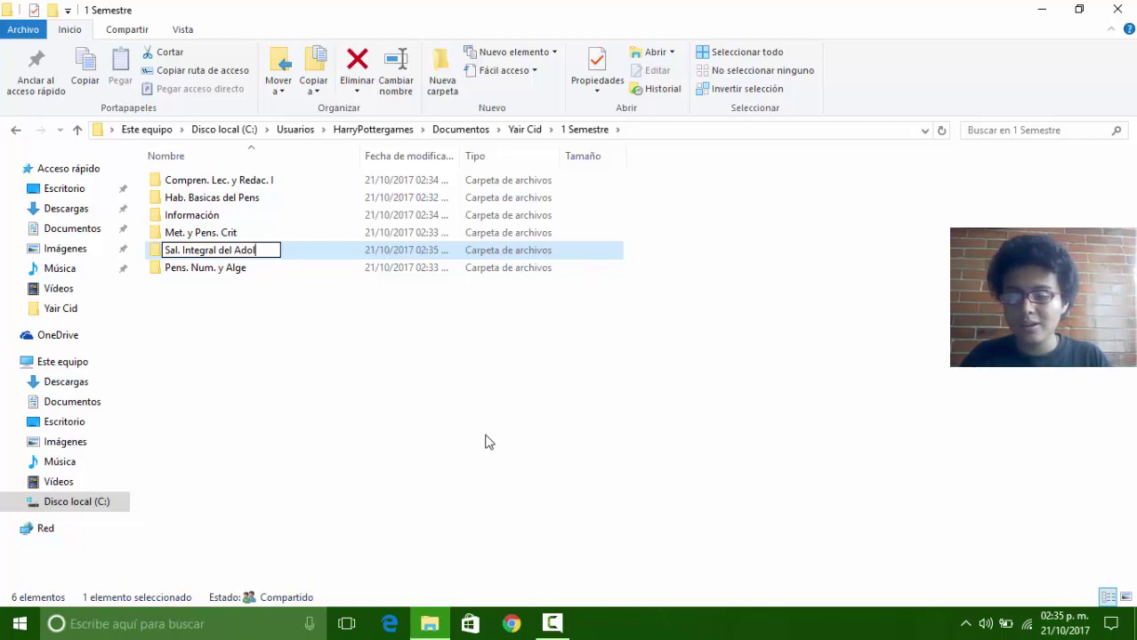
{"action": "type", "text": "es."}
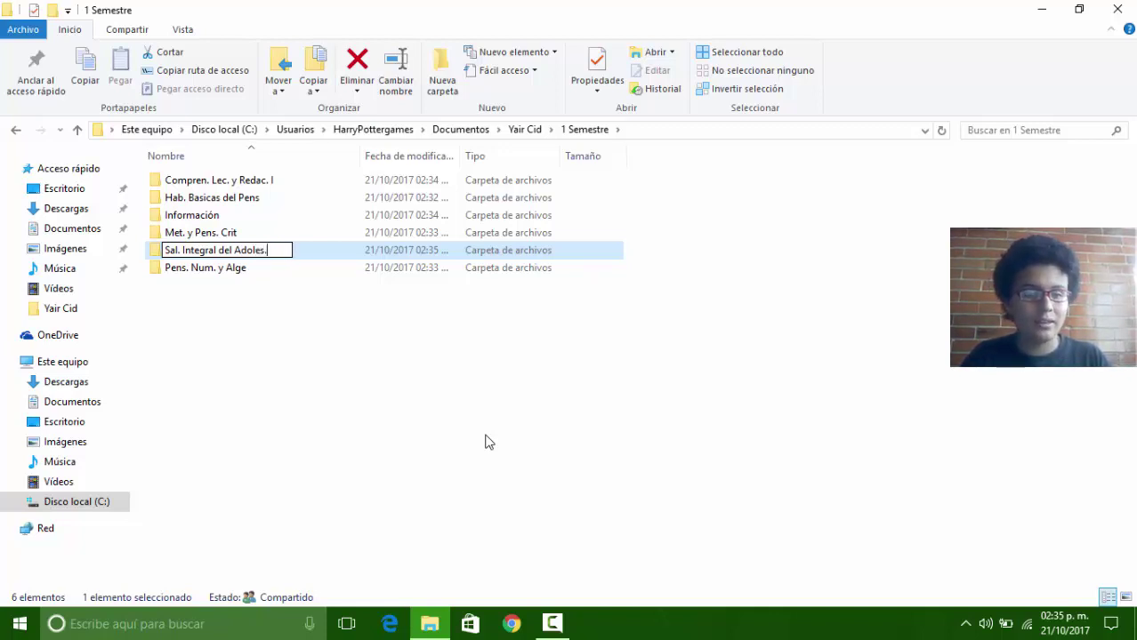
{"action": "key", "text": "Return"}
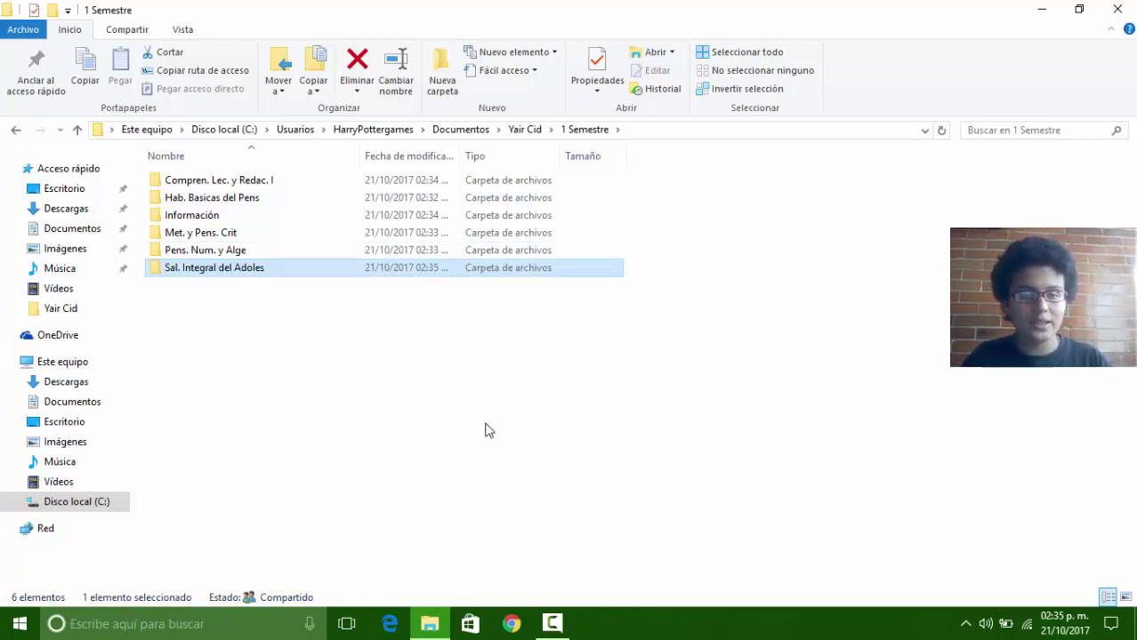
{"action": "left_click", "coordinate": [444, 80]}
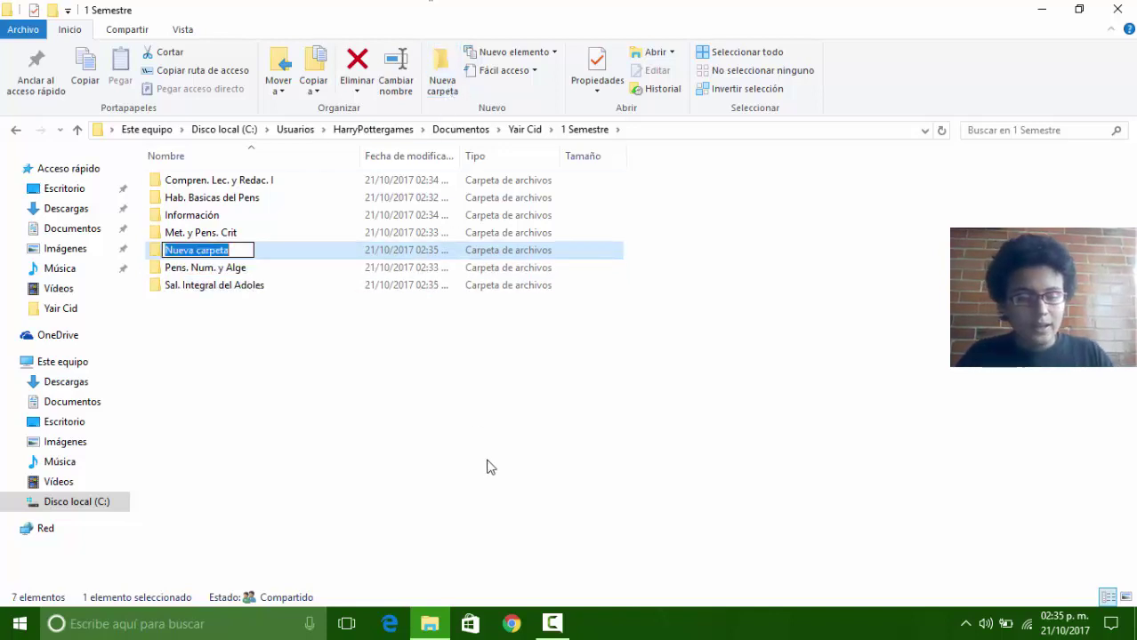
{"action": "type", "text": "Etimo"}
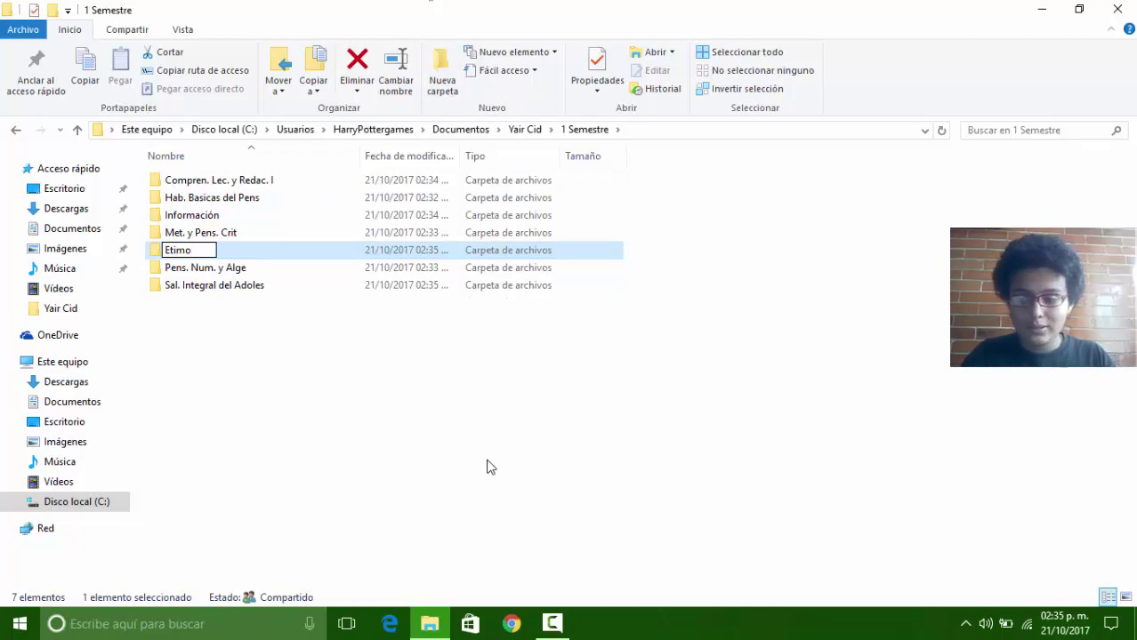
{"action": "type", "text": ". "}
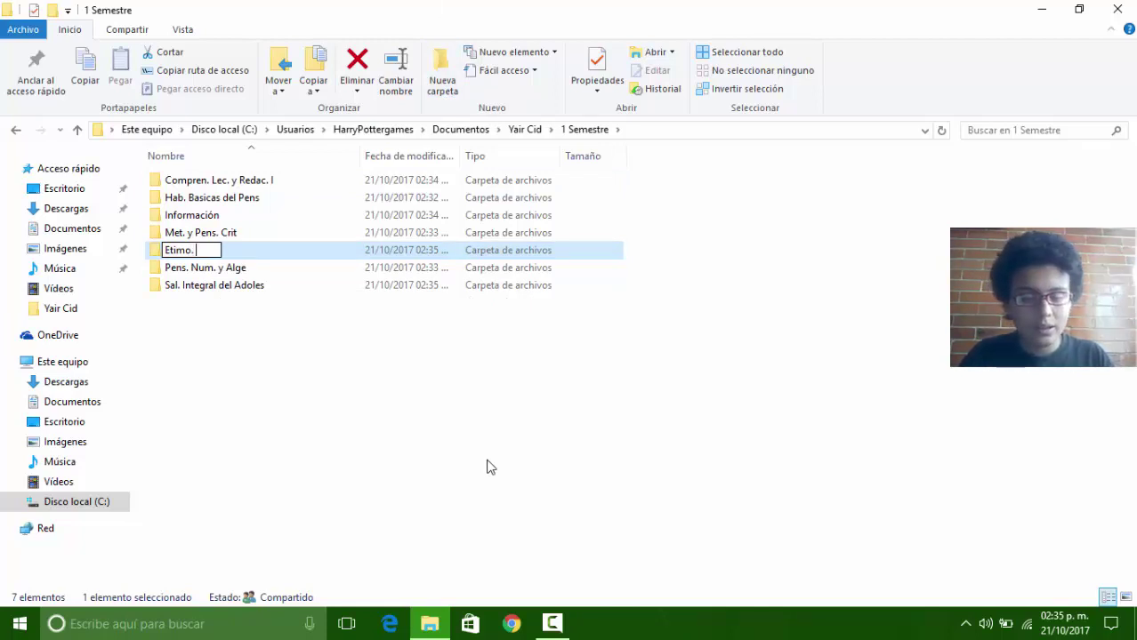
{"action": "type", "text": "Greco."}
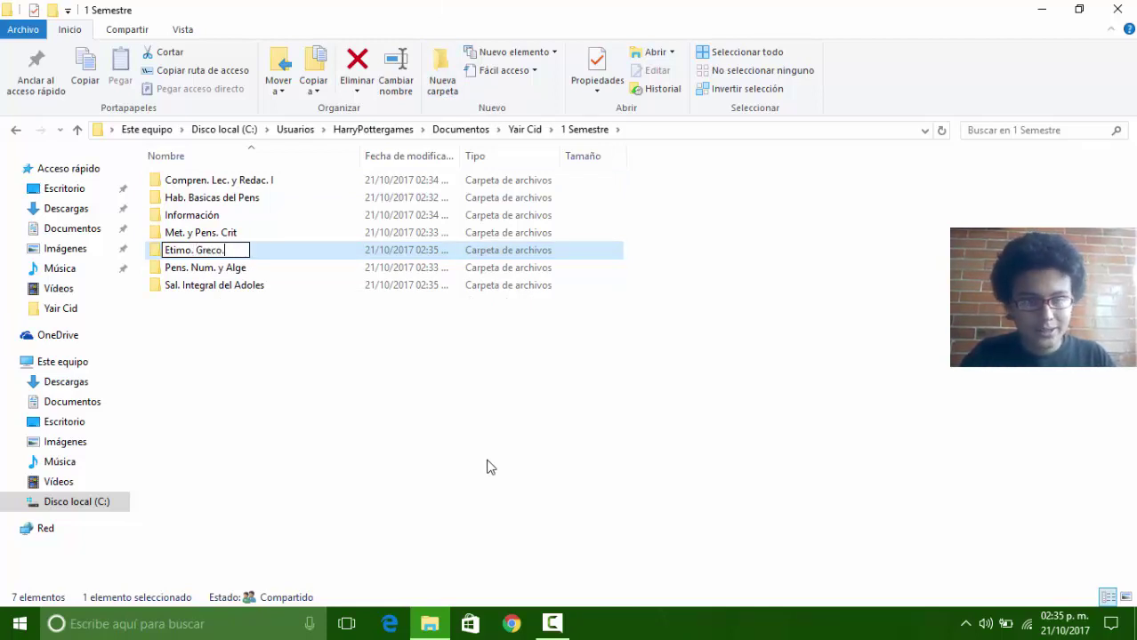
{"action": "key", "text": "Return"}
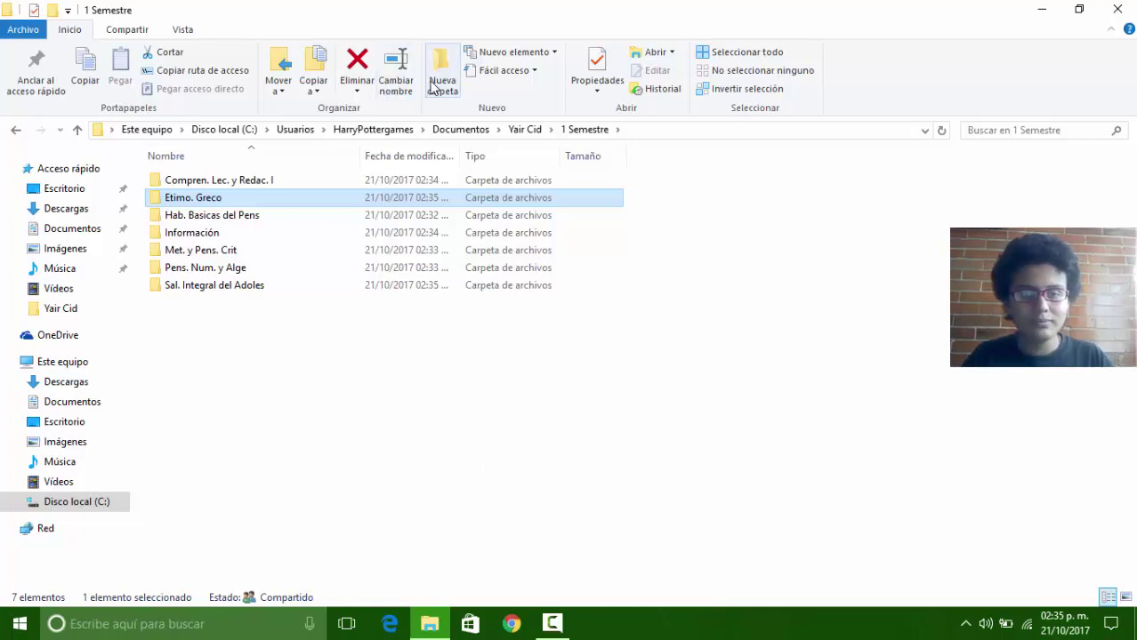
Step: Add folders 'Proyec. Ints.', 'Inglés I' and 'Filosofía'
{"action": "left_click", "coordinate": [433, 88]}
{"action": "type", "text": "Proyec"}
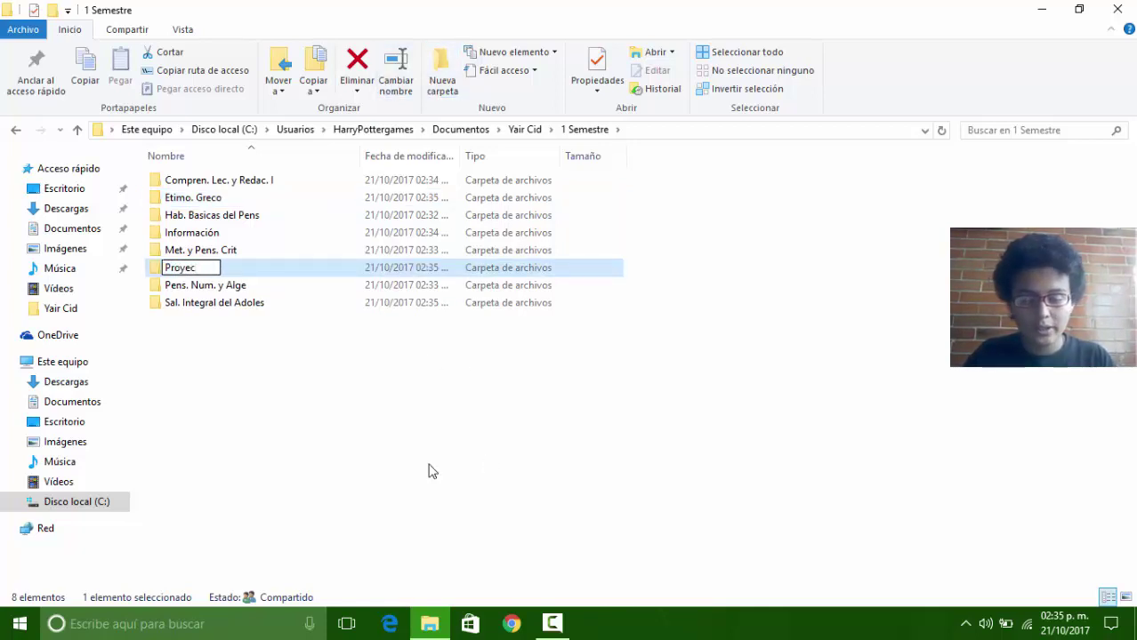
{"action": "type", "text": "."}
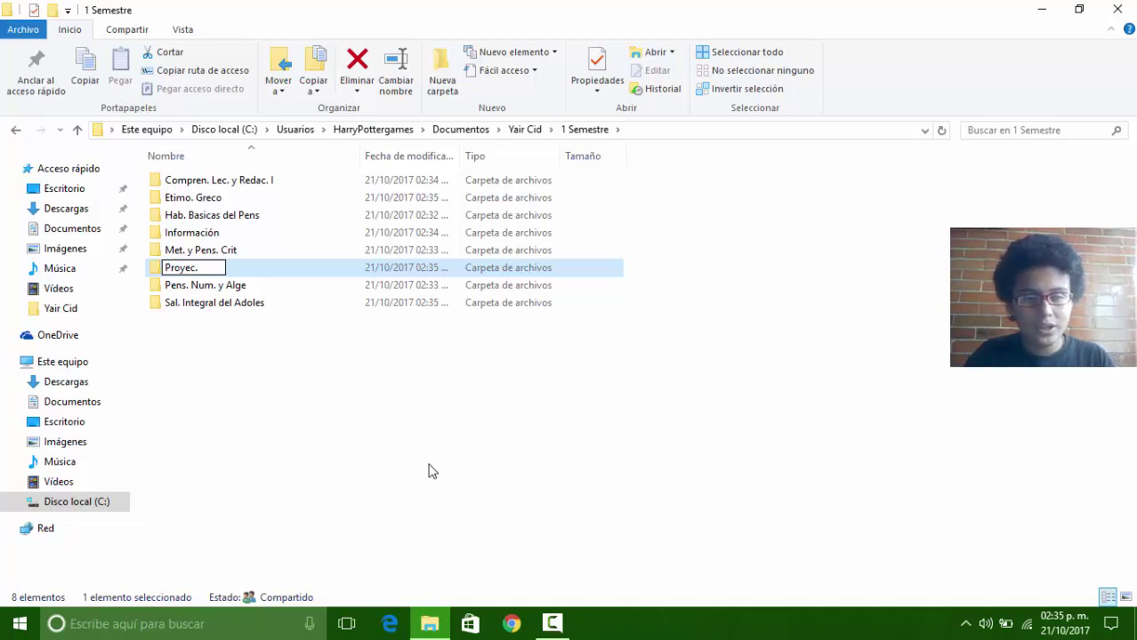
{"action": "type", "text": " Ints."}
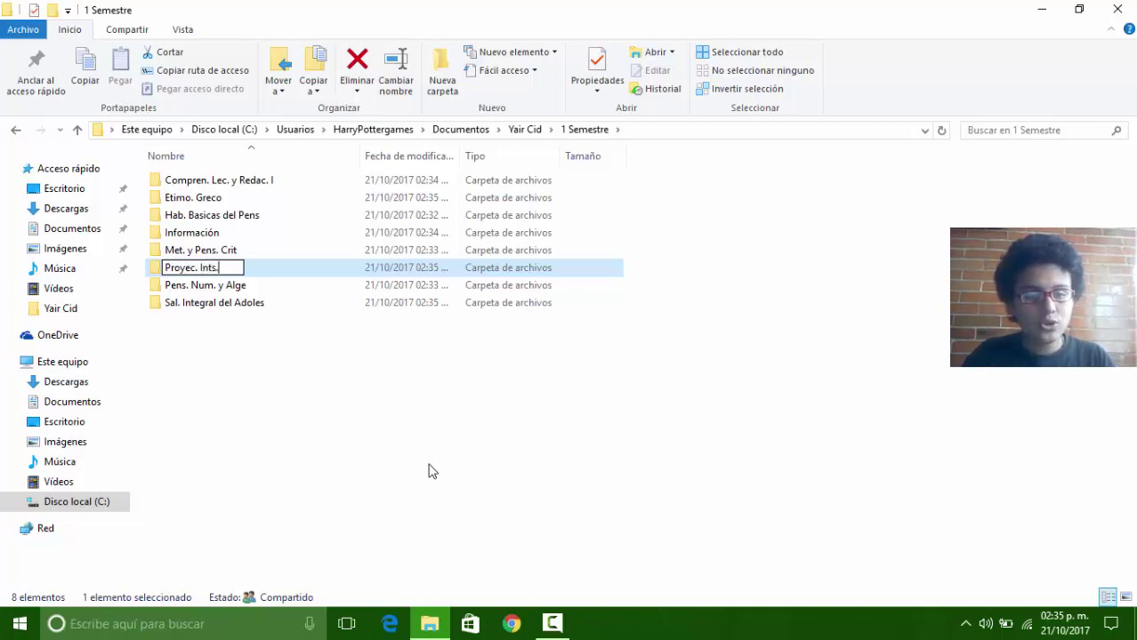
{"action": "key", "text": "Return"}
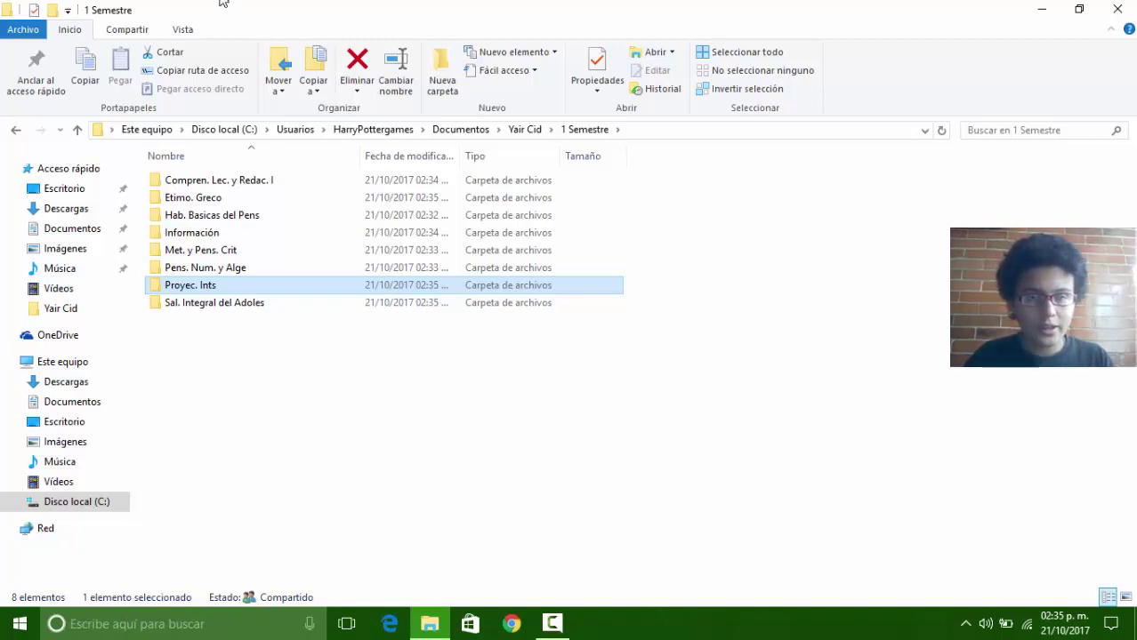
{"action": "left_click", "coordinate": [444, 89]}
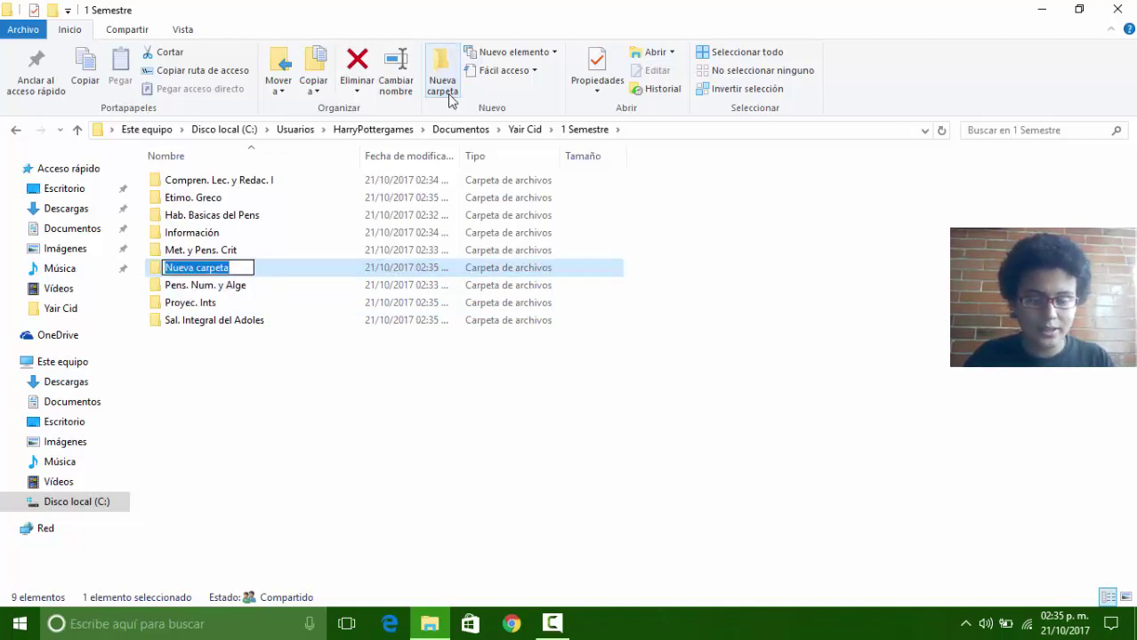
{"action": "type", "text": "Ingl"}
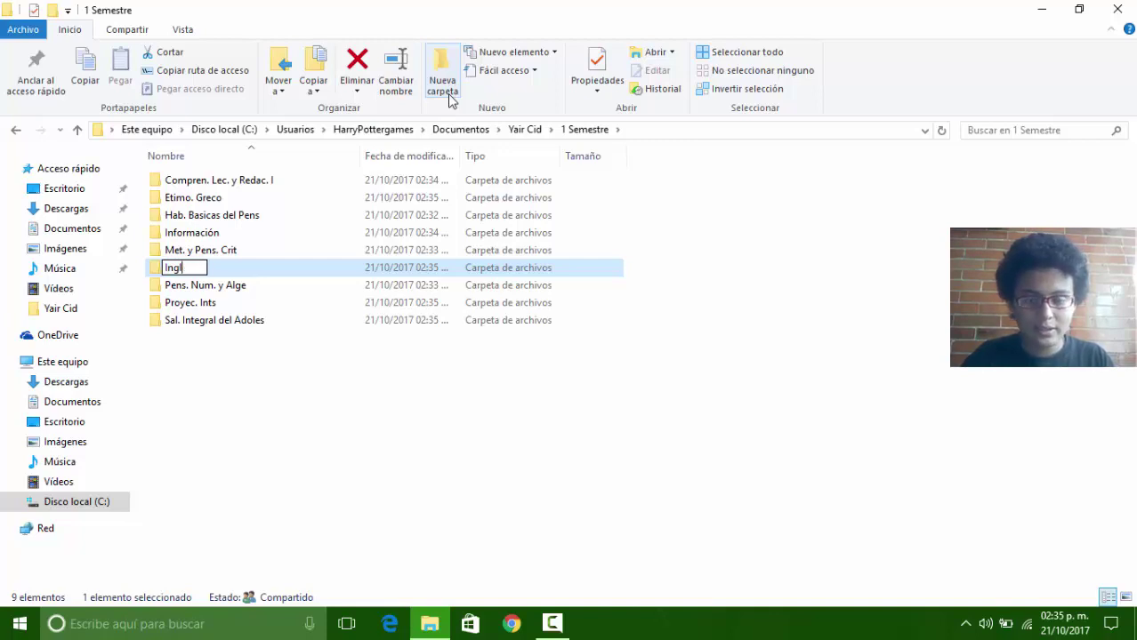
{"action": "type", "text": "és I"}
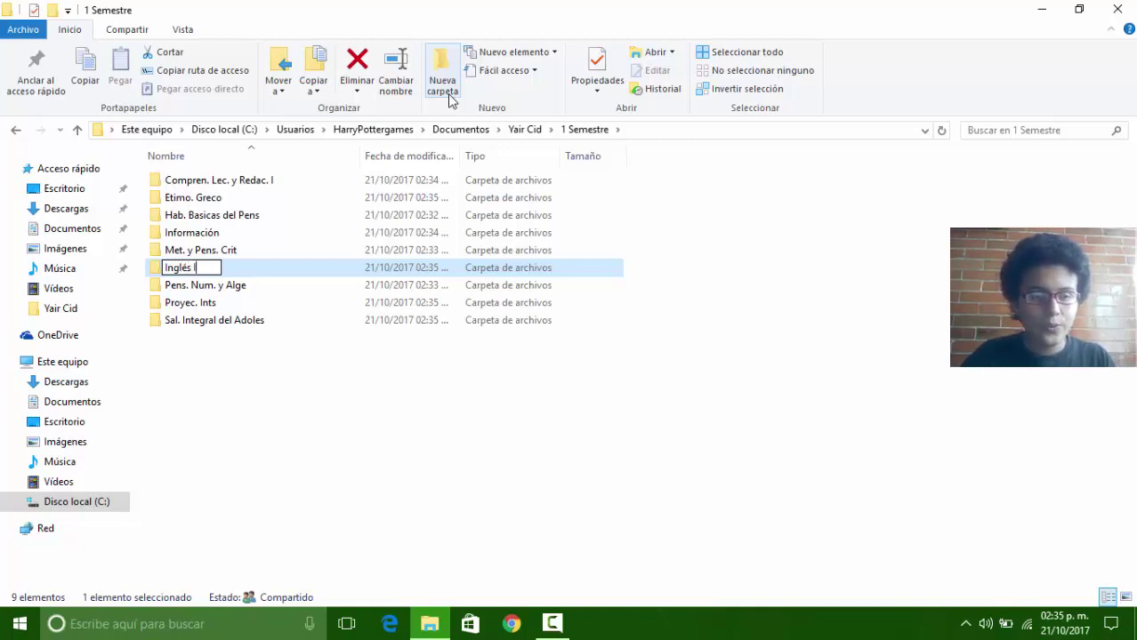
{"action": "key", "text": "Return"}
{"action": "left_click", "coordinate": [442, 85]}
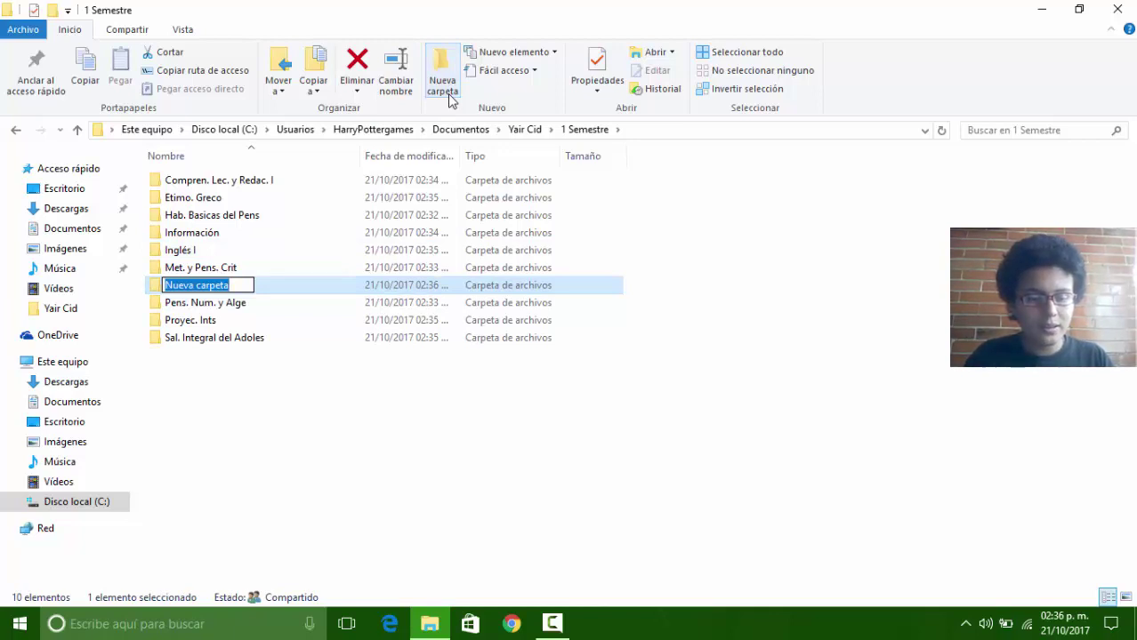
{"action": "type", "text": "Filo"}
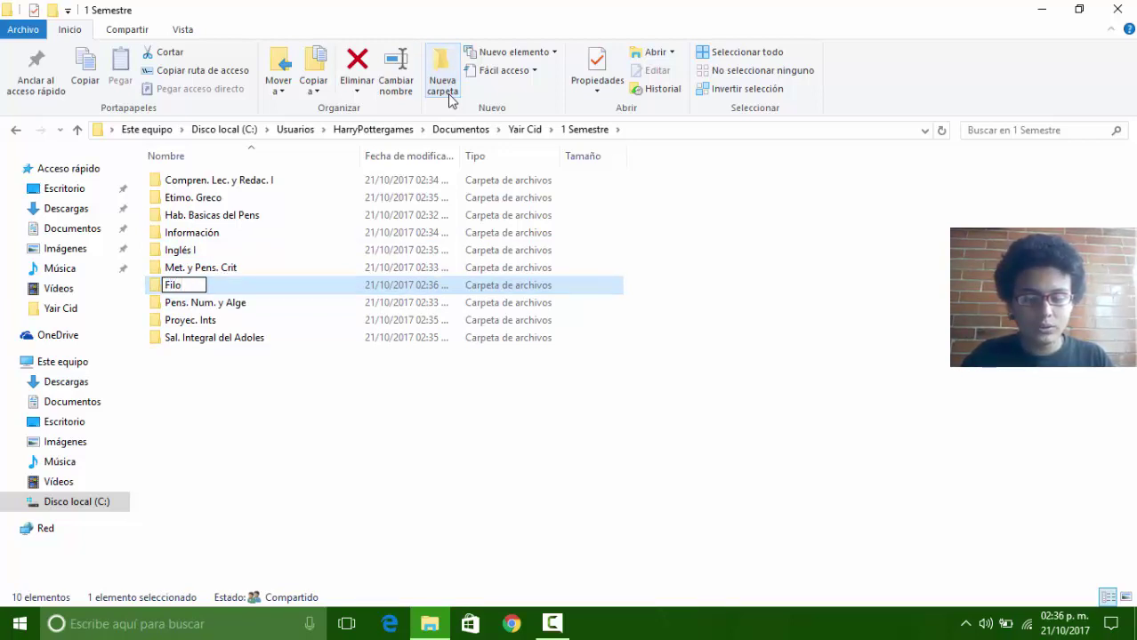
{"action": "type", "text": "sofía"}
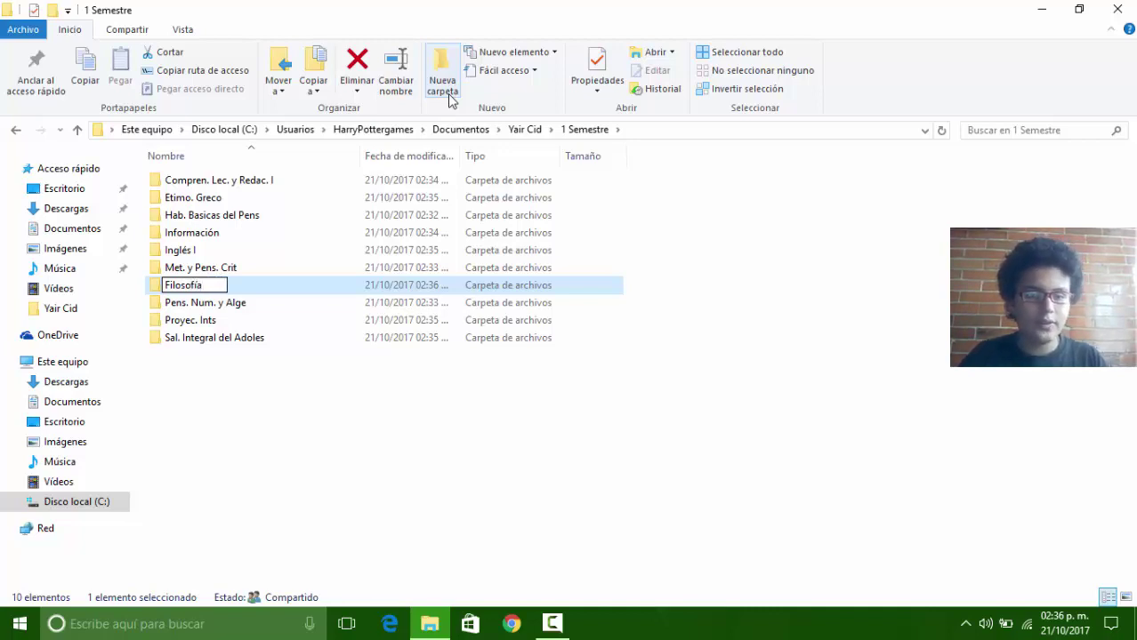
{"action": "key", "text": "Return"}
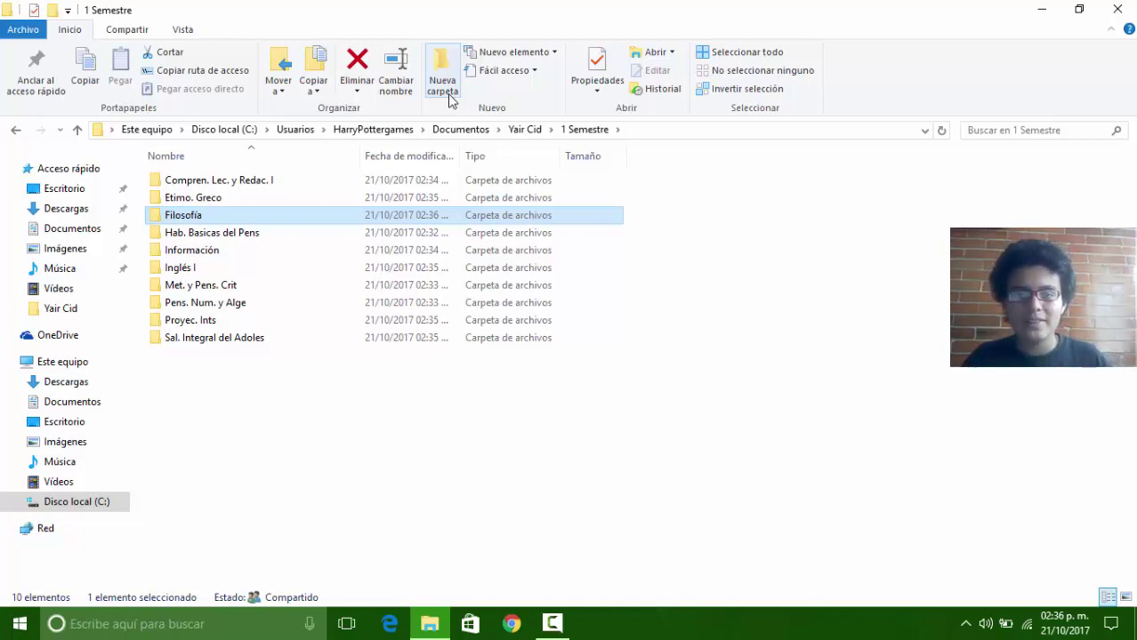
Step: Open 2 Semestre and create a folder named 'Infor. y Comp. II'
{"action": "left_click", "coordinate": [532, 130]}
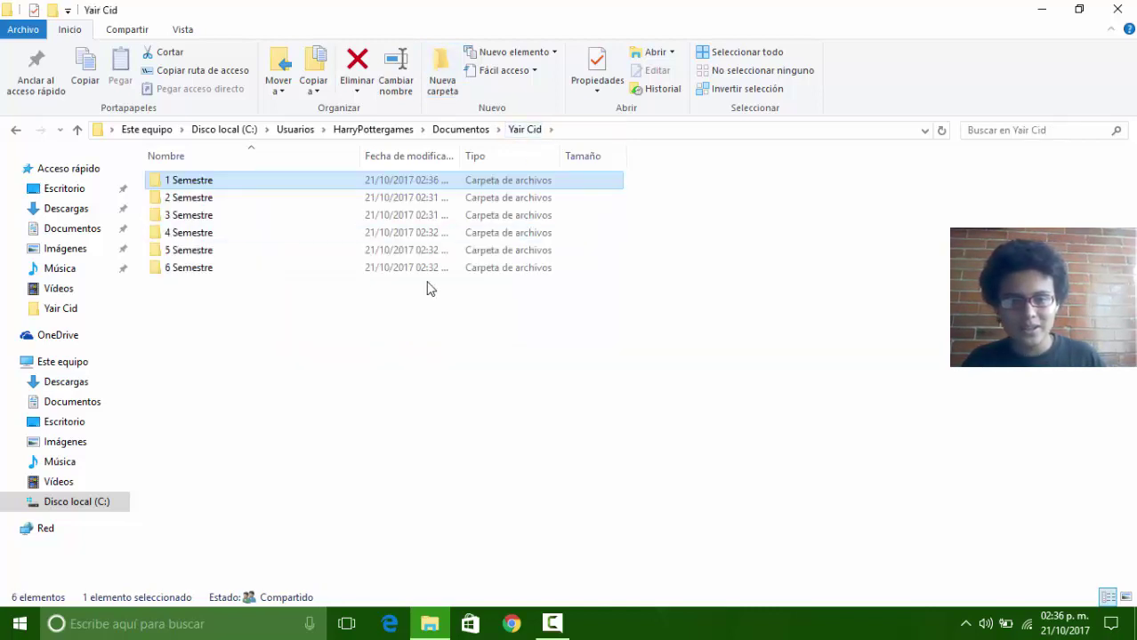
{"action": "double_click", "coordinate": [232, 198]}
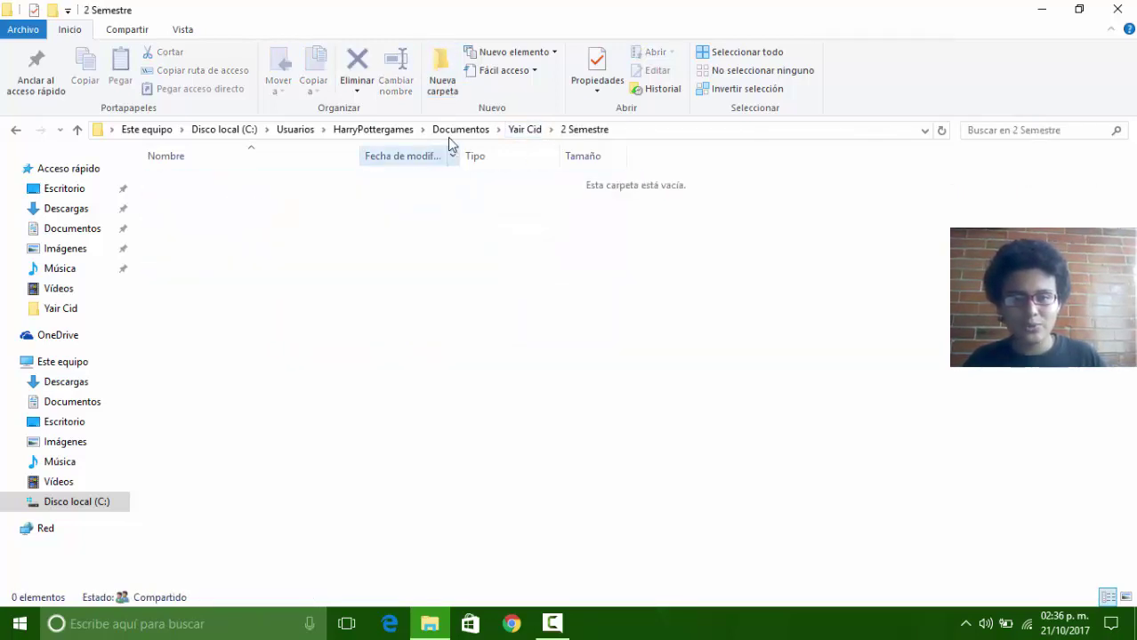
{"action": "left_click", "coordinate": [443, 78]}
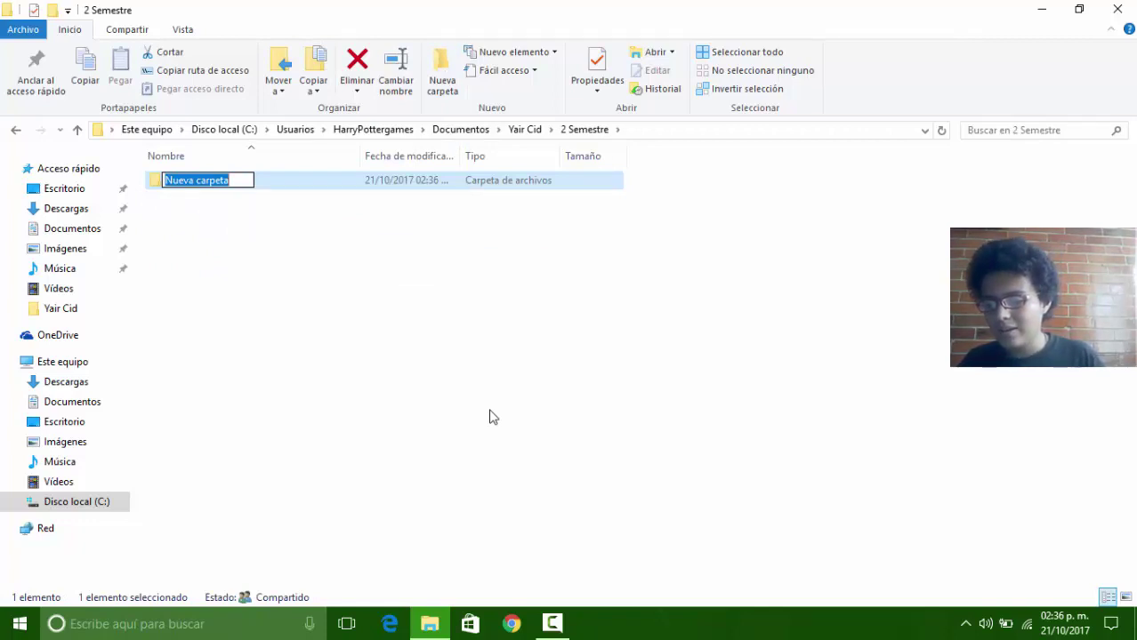
{"action": "type", "text": "Info"}
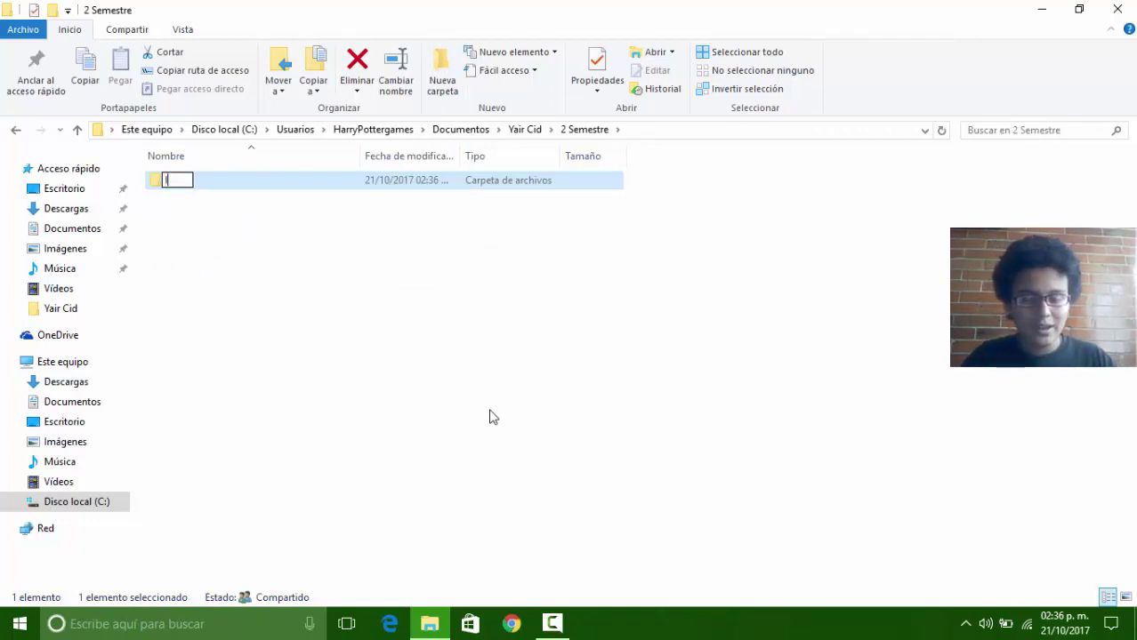
{"action": "key", "text": "BackSpace"}
{"action": "key", "text": "BackSpace"}
{"action": "type", "text": "for"}
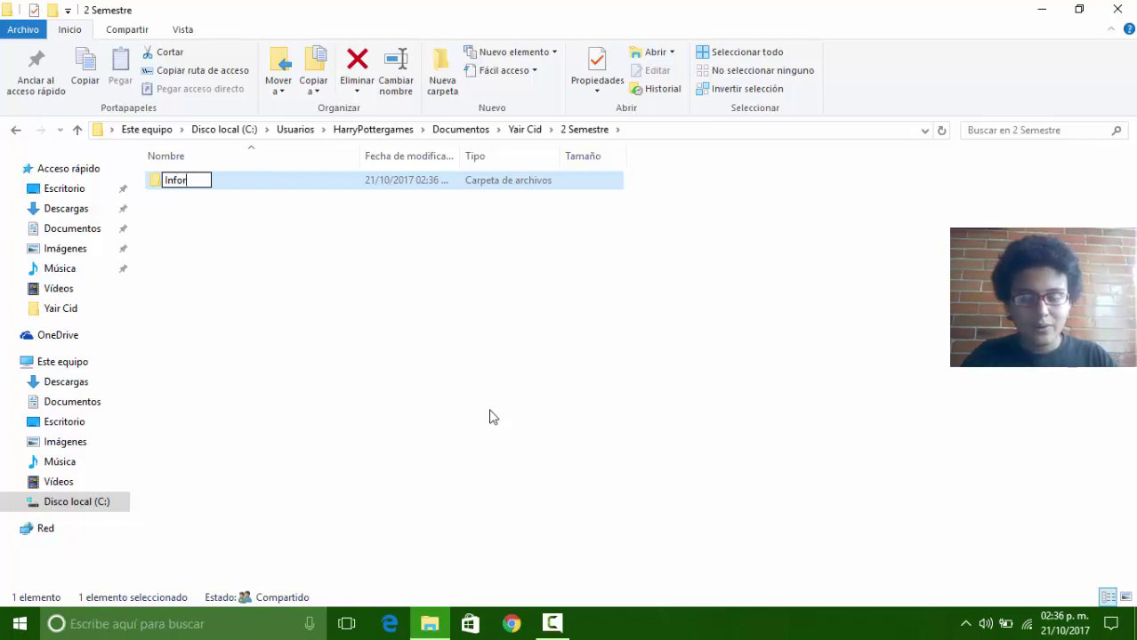
{"action": "type", "text": "."}
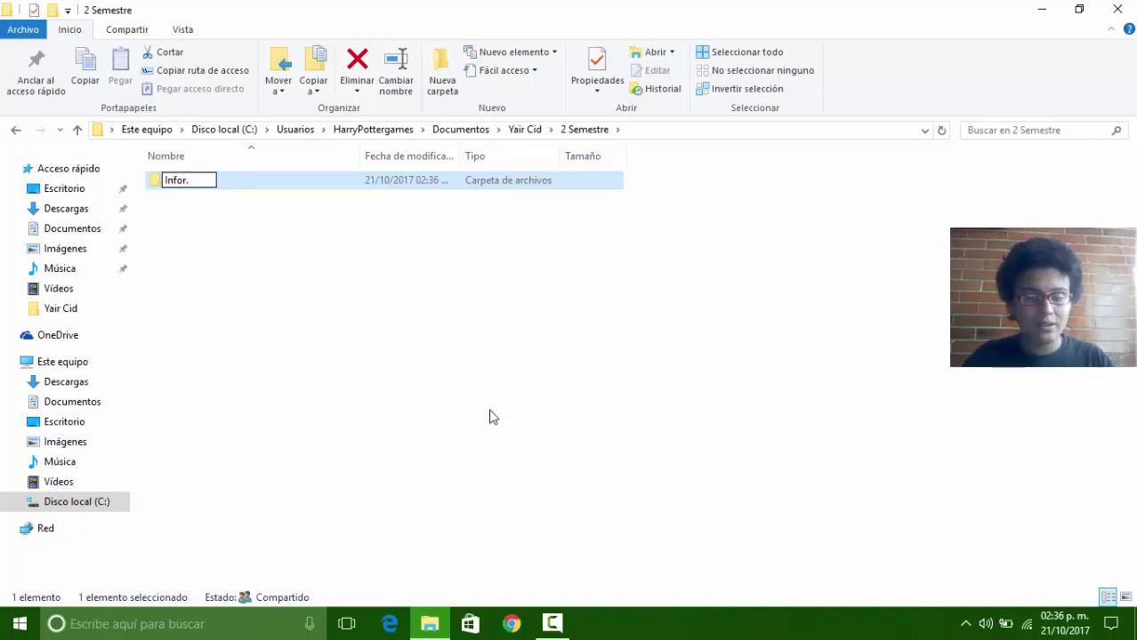
{"action": "type", "text": " y Comp."}
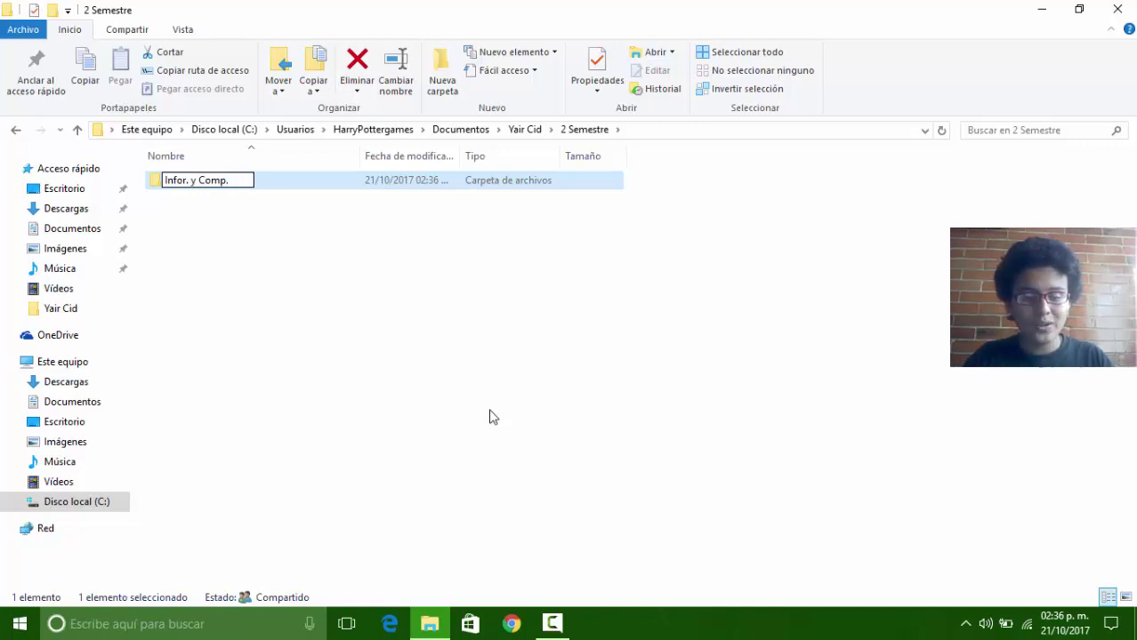
{"action": "type", "text": " II"}
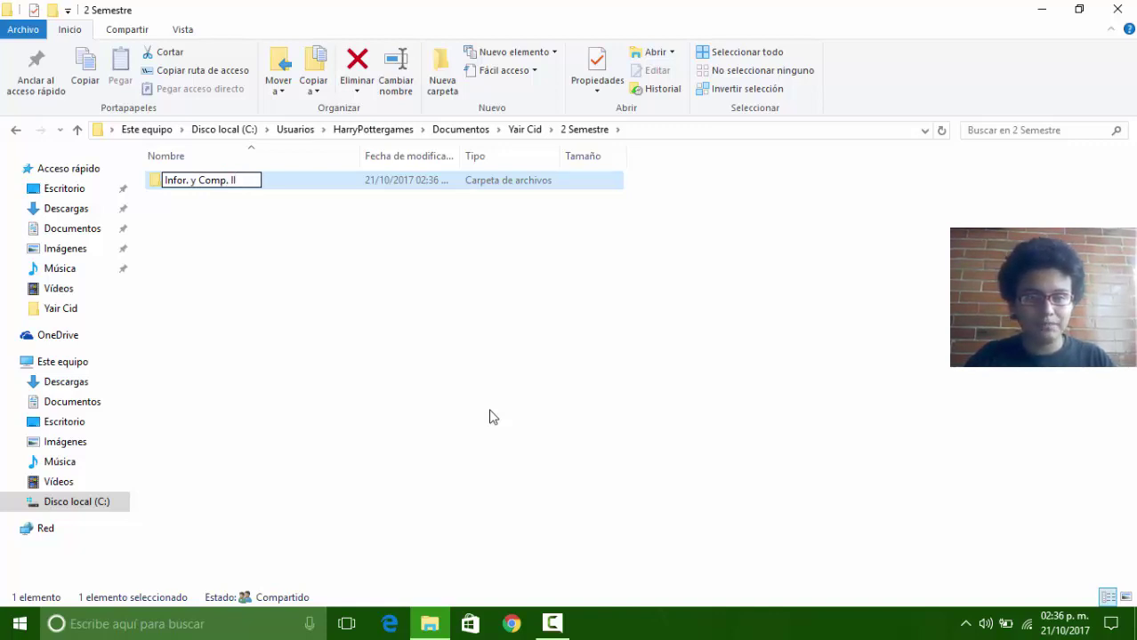
{"action": "key", "text": "Return"}
Step: Go back to the student's folder and open the empty '3 Semestre' folder
{"action": "key", "text": "BackSpace"}
{"action": "key", "text": "Down"}
{"action": "key", "text": "Return"}
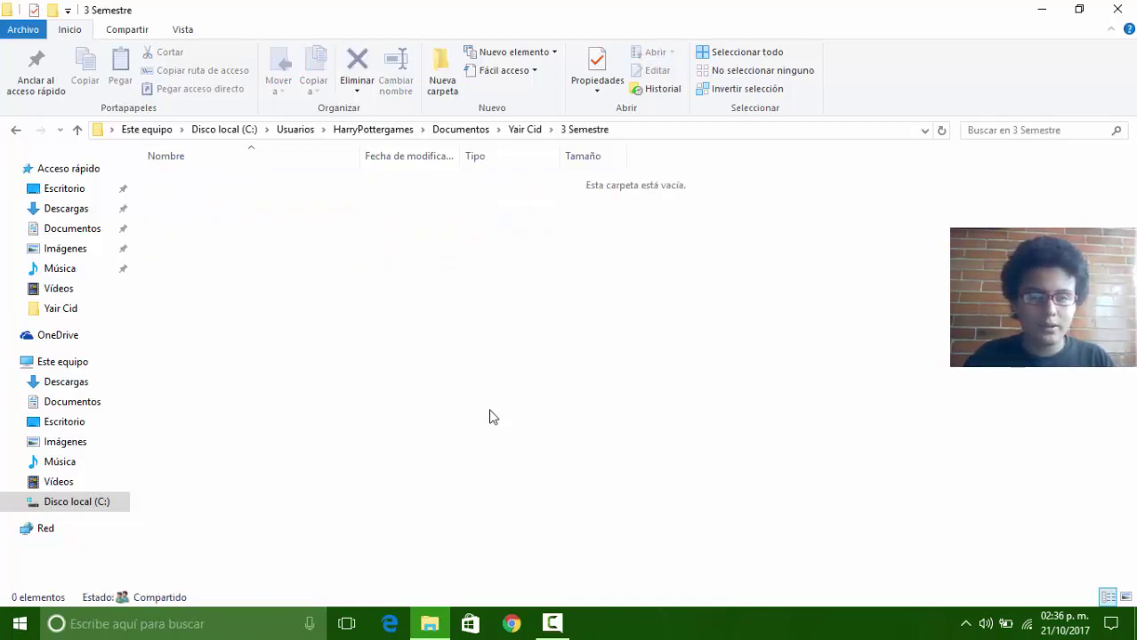
Step: Create a new folder in 3 Semestre named Inf. y Comp. IV
{"action": "right_click", "coordinate": [493, 416]}
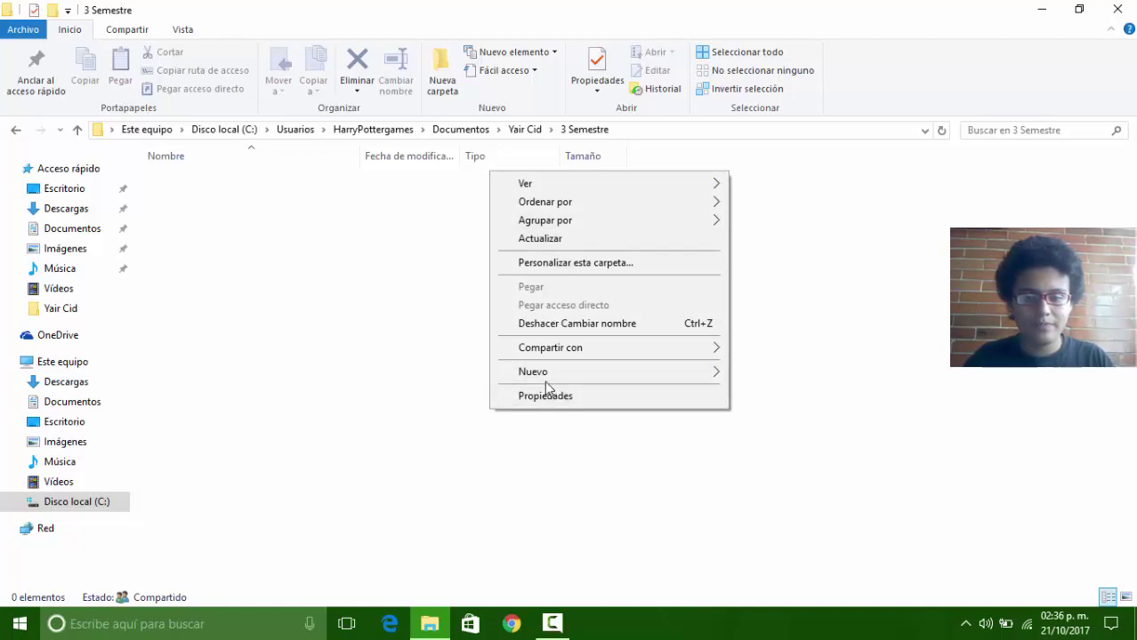
{"action": "mouse_move", "coordinate": [535, 373]}
{"action": "left_click", "coordinate": [807, 375]}
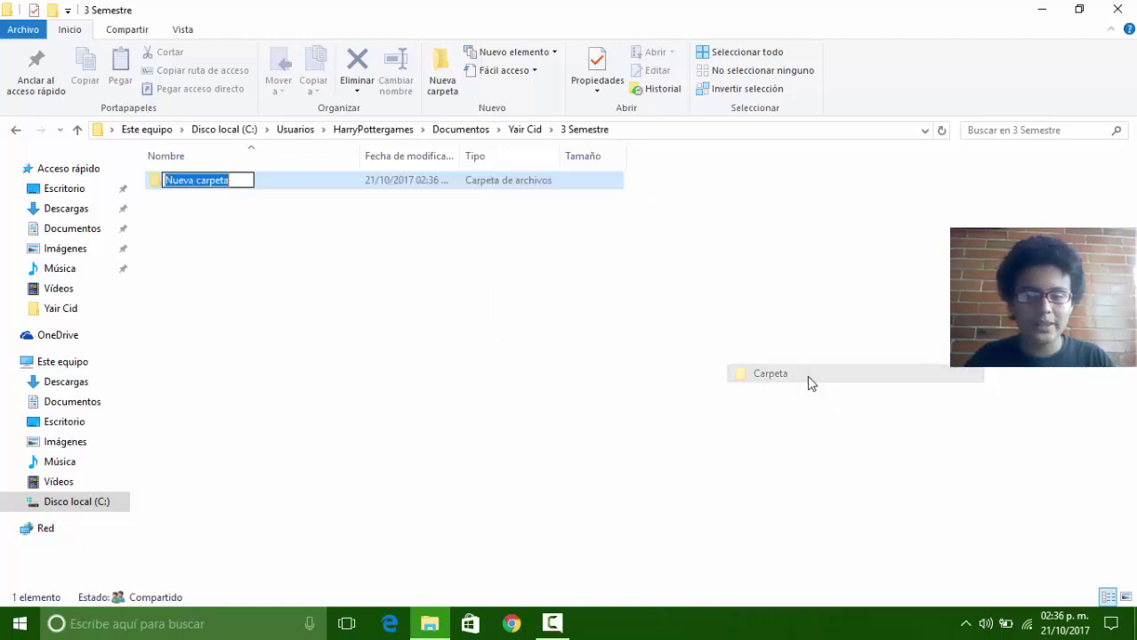
{"action": "type", "text": "Inf"}
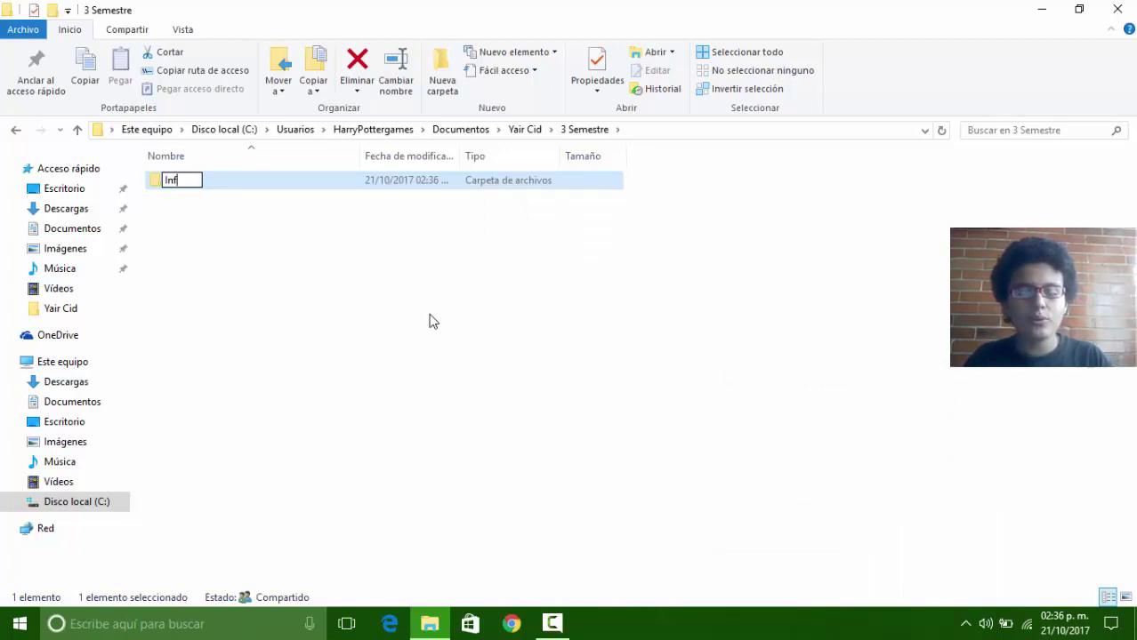
{"action": "type", "text": ". y C"}
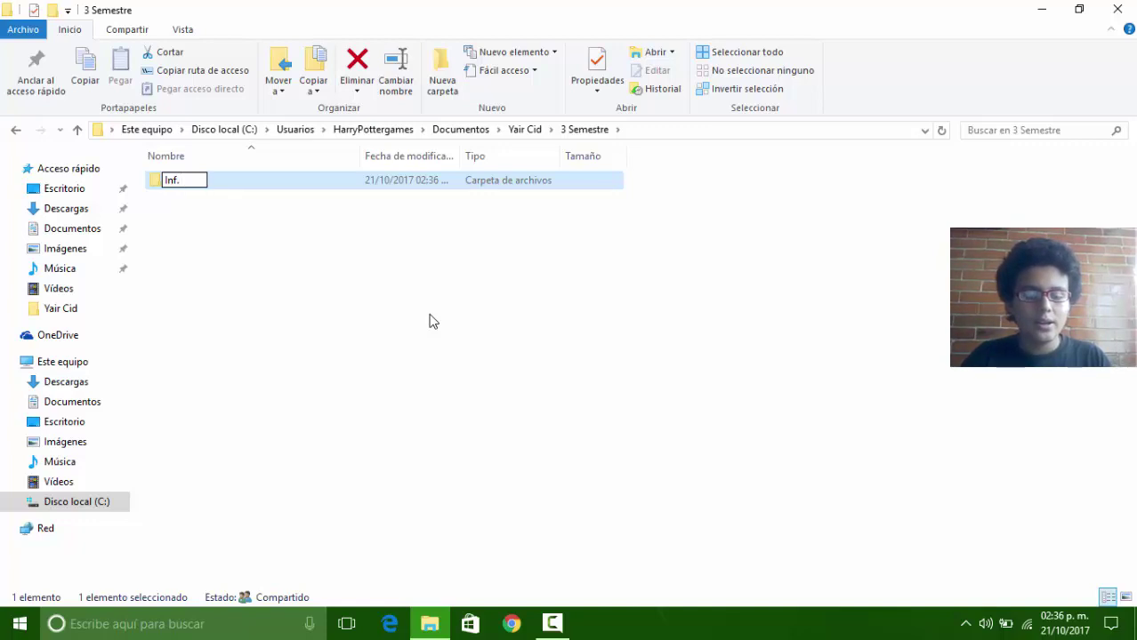
{"action": "type", "text": "om"}
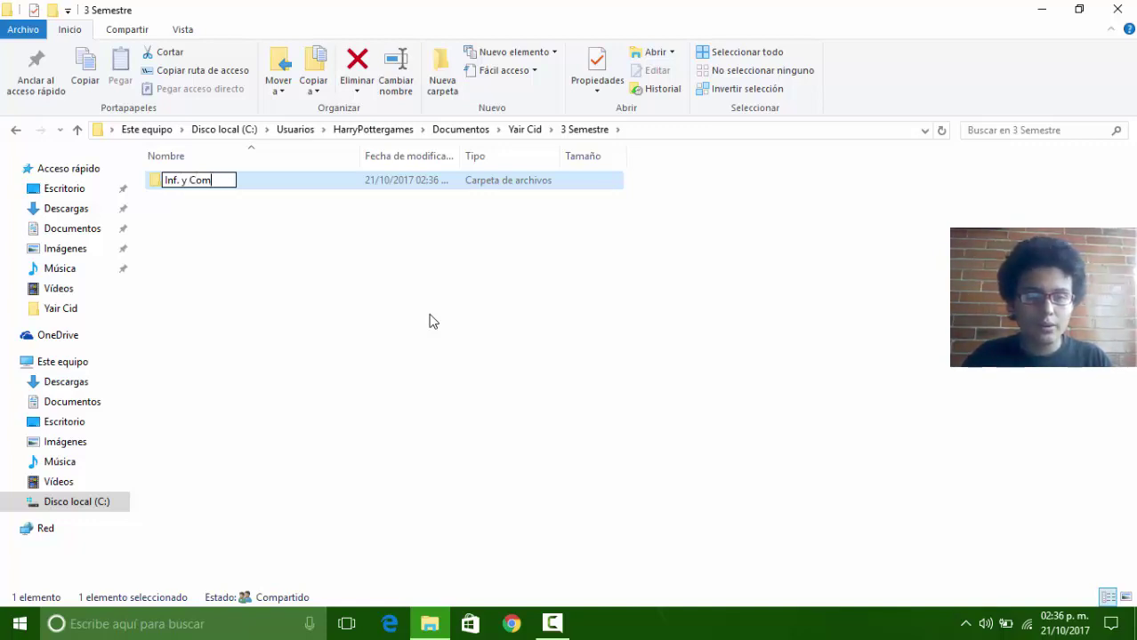
{"action": "type", "text": "p. "}
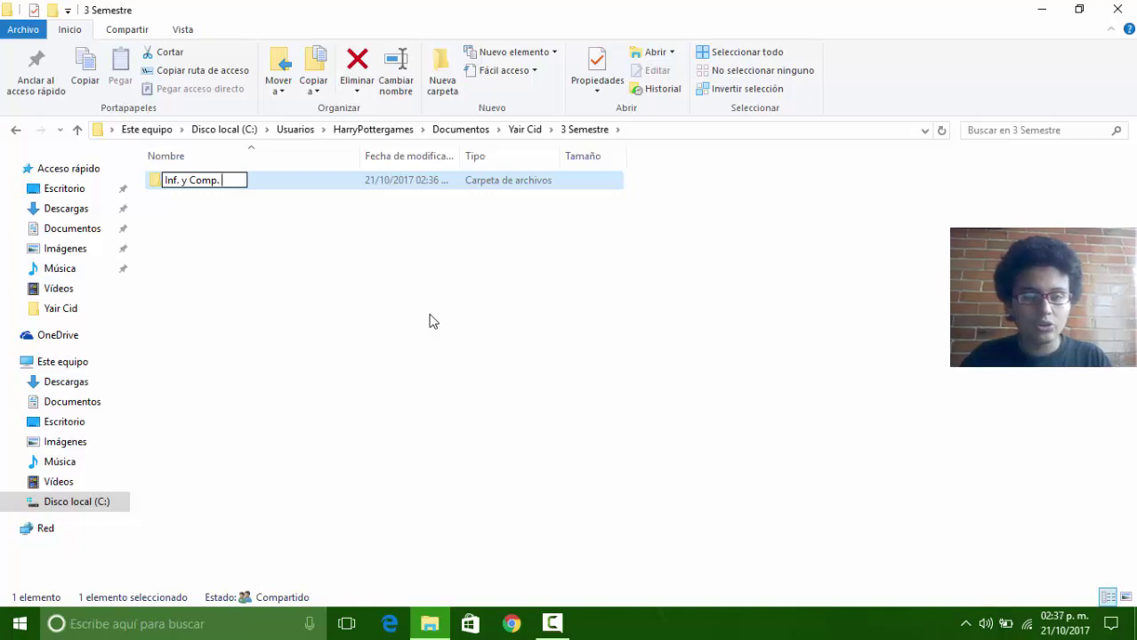
{"action": "type", "text": "I"}
{"action": "key", "text": "BackSpace"}
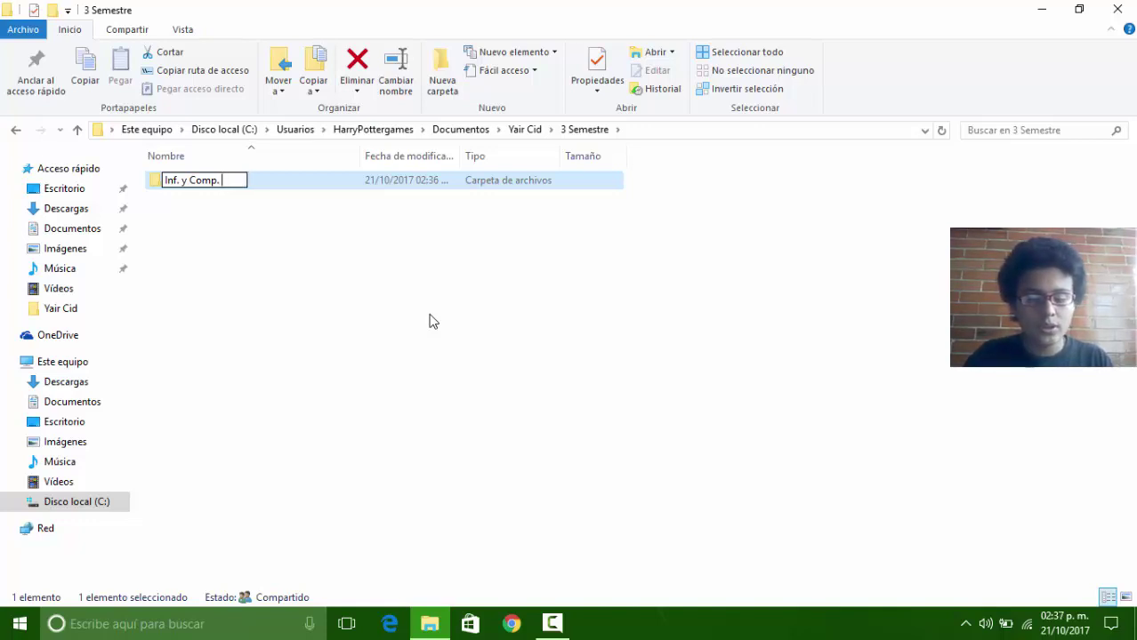
{"action": "type", "text": "IV"}
{"action": "key", "text": "Return"}
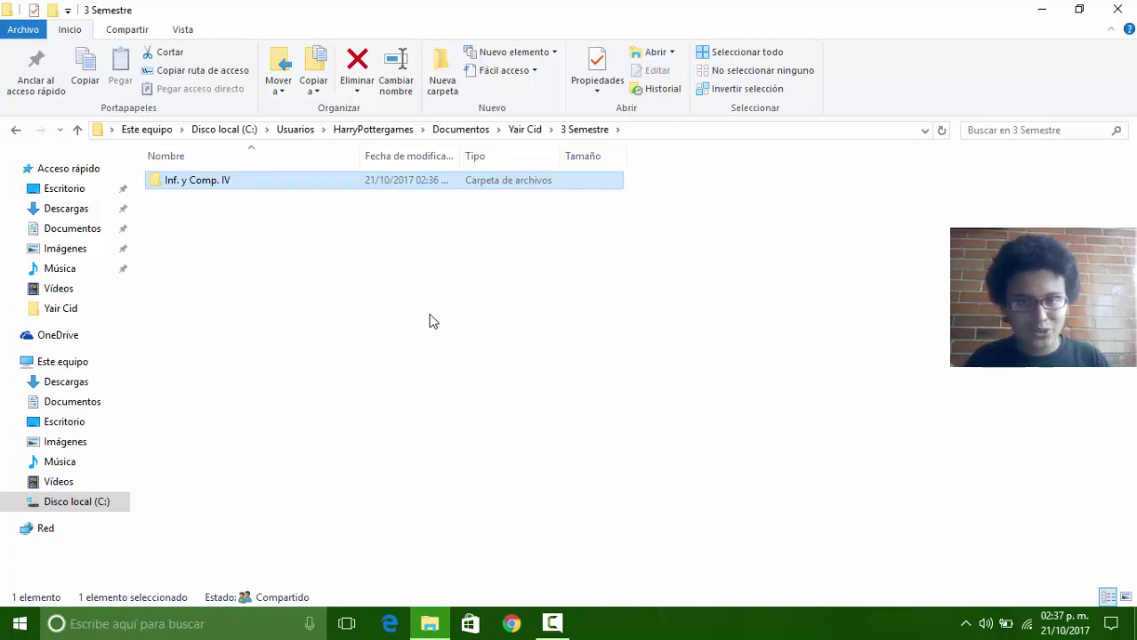
Step: Add a second new folder named Vocaloid beside it
{"action": "right_click", "coordinate": [208, 215]}
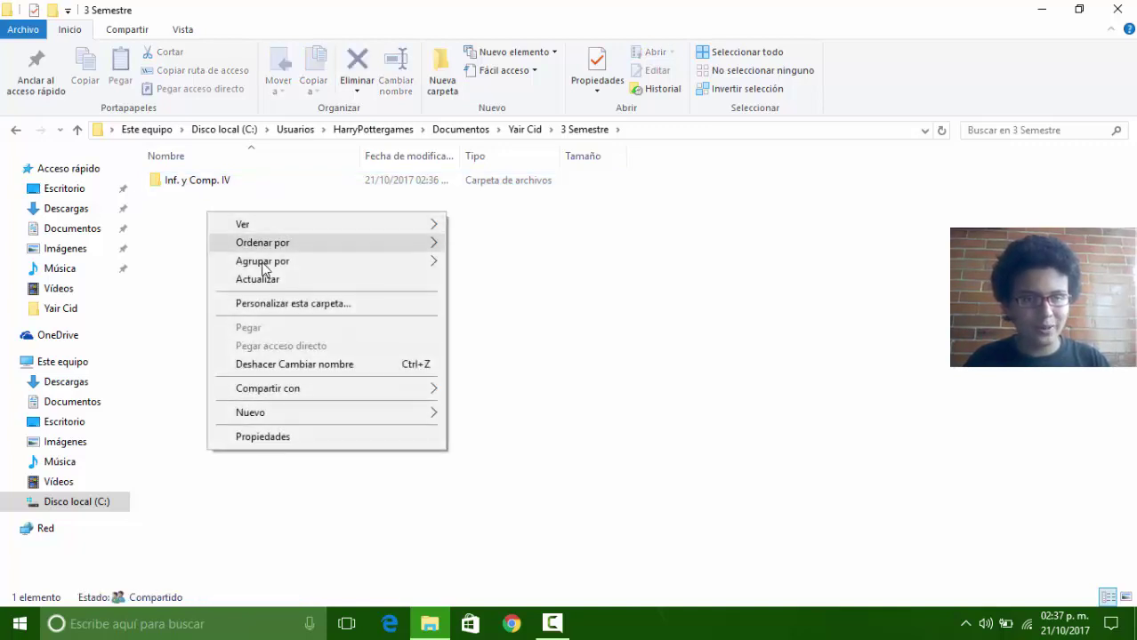
{"action": "mouse_move", "coordinate": [315, 413]}
{"action": "left_click", "coordinate": [502, 168]}
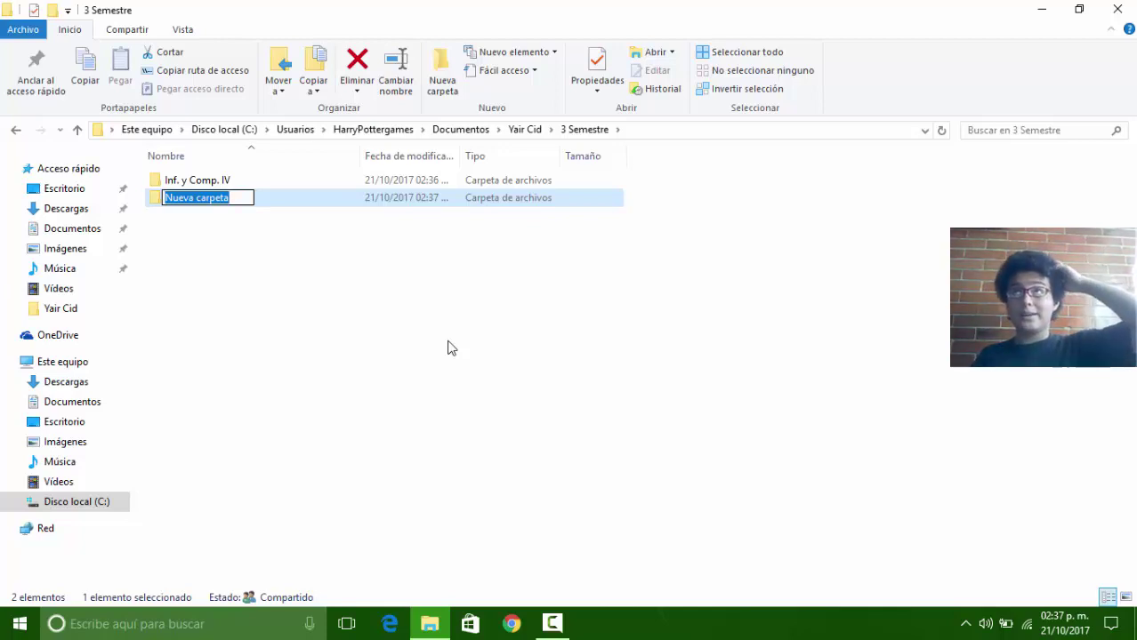
{"action": "type", "text": "Vocaloid"}
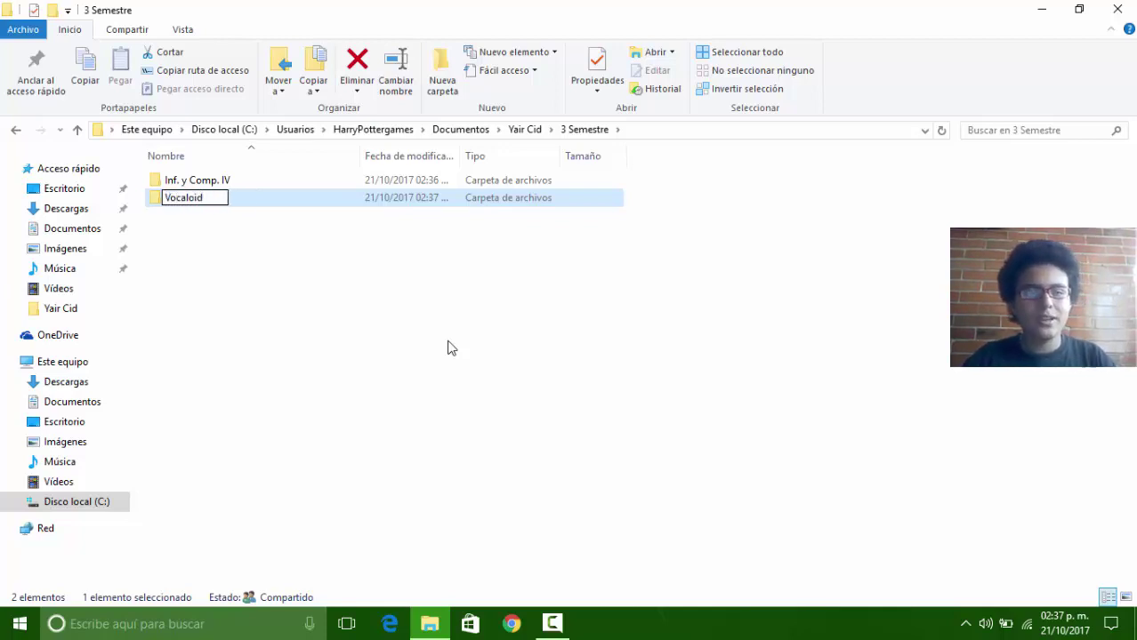
{"action": "key", "text": "Return"}
Step: Browse 2 Semestre, then reopen the 3 Semestre folder
{"action": "key", "text": "alt+Up"}
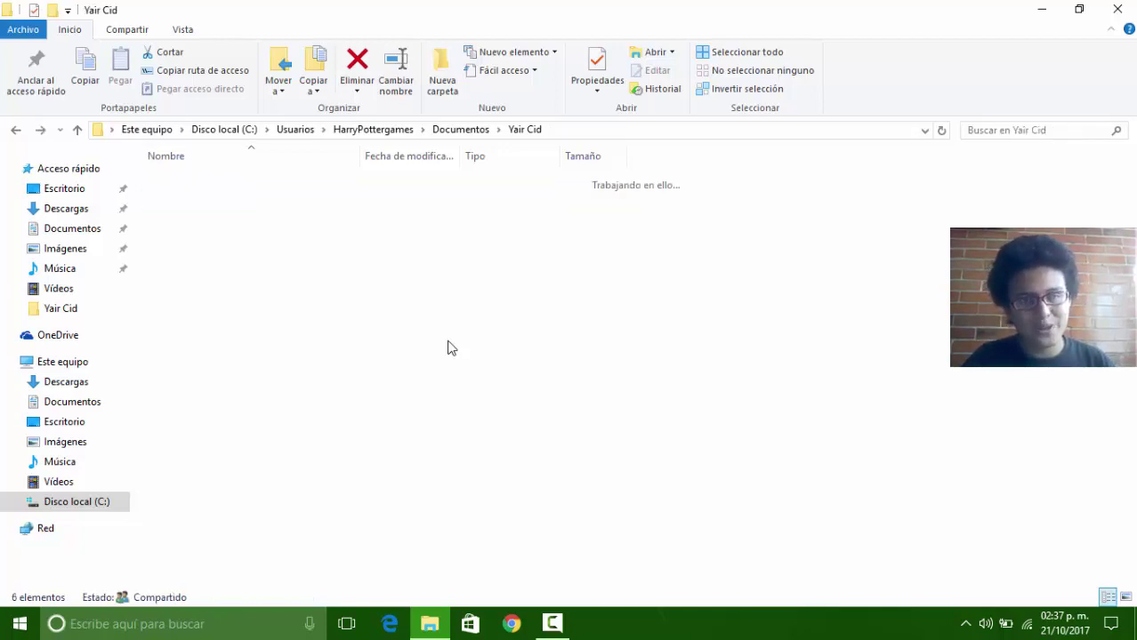
{"action": "key", "text": "Up"}
{"action": "key", "text": "Return"}
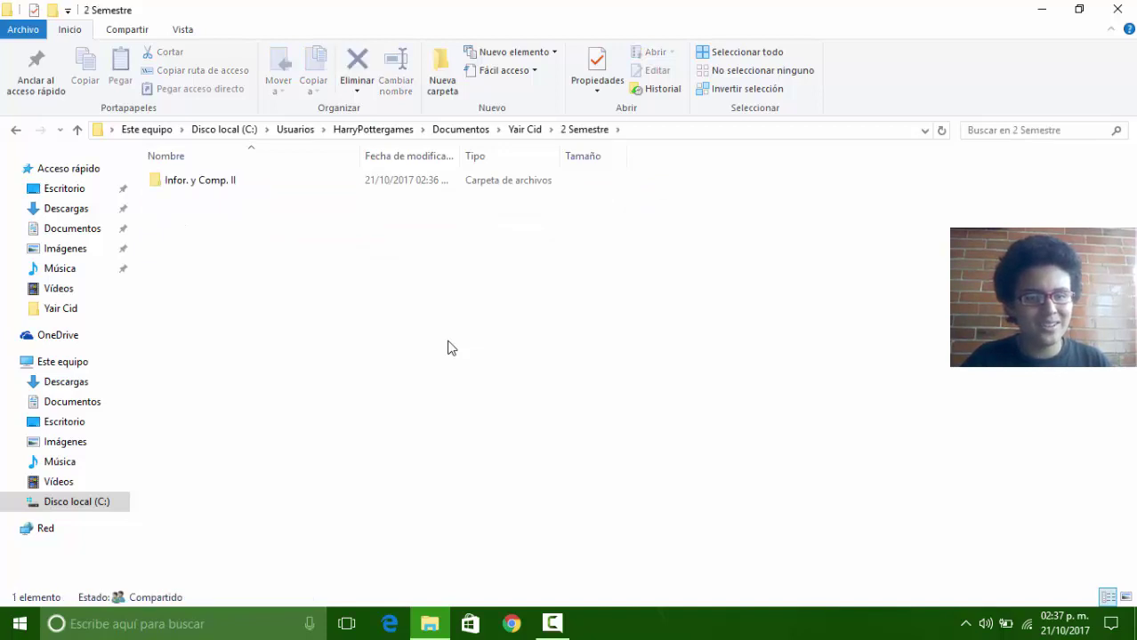
{"action": "key", "text": "alt+Up"}
{"action": "key", "text": "Down"}
{"action": "key", "text": "Return"}
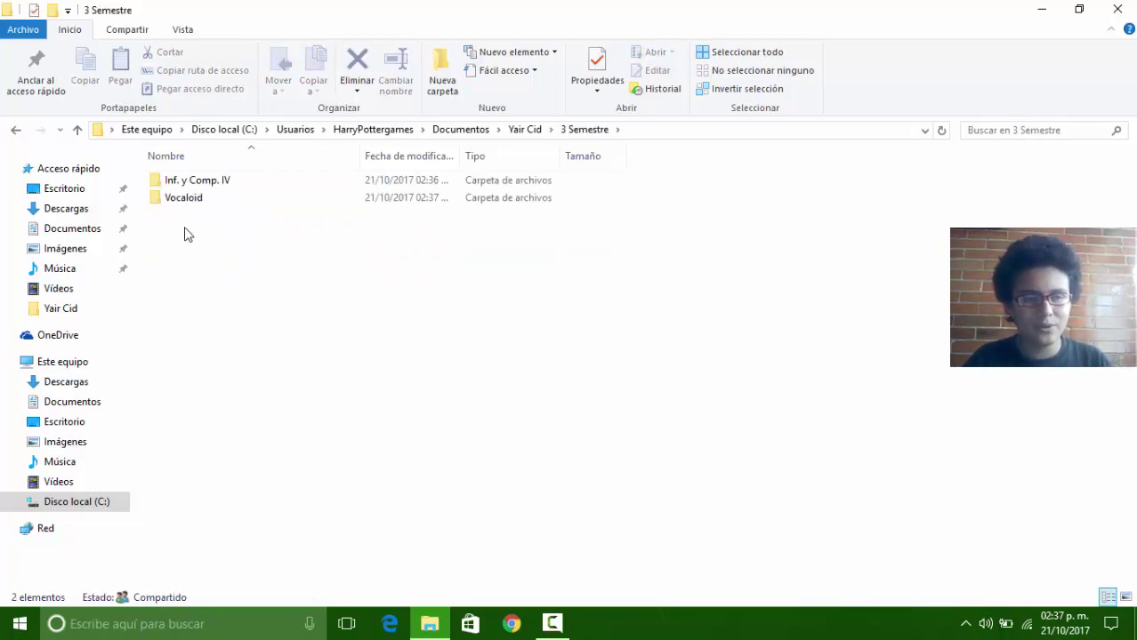
Step: Rename Inf. y Comp. IV so its abbreviation starts with Infor
{"action": "key", "text": "Down"}
{"action": "key", "text": "shift+F10"}
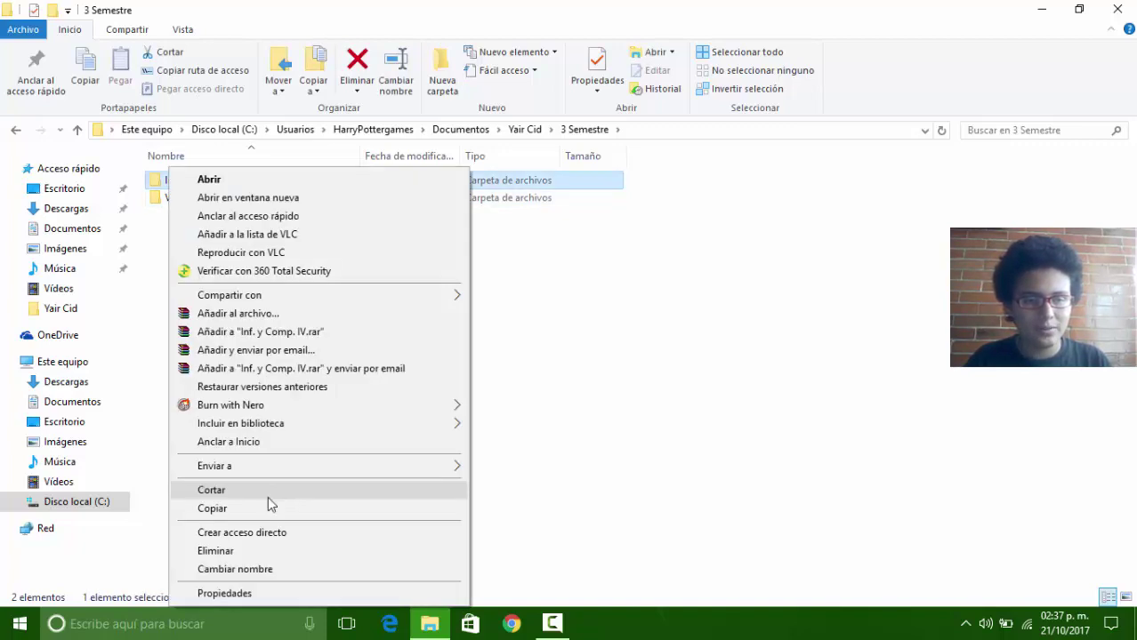
{"action": "left_click", "coordinate": [233, 569]}
{"action": "key", "text": "End"}
{"action": "key", "text": "Left"}
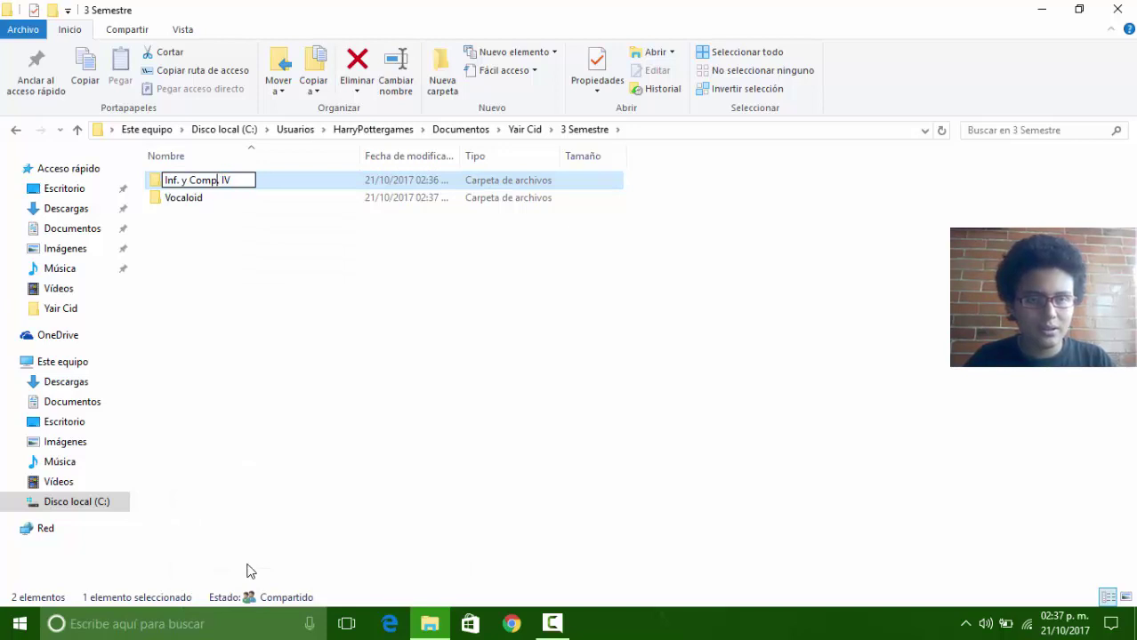
{"action": "key", "text": "Home"}
{"action": "key", "text": "Right"}
{"action": "key", "text": "Right"}
{"action": "key", "text": "Right"}
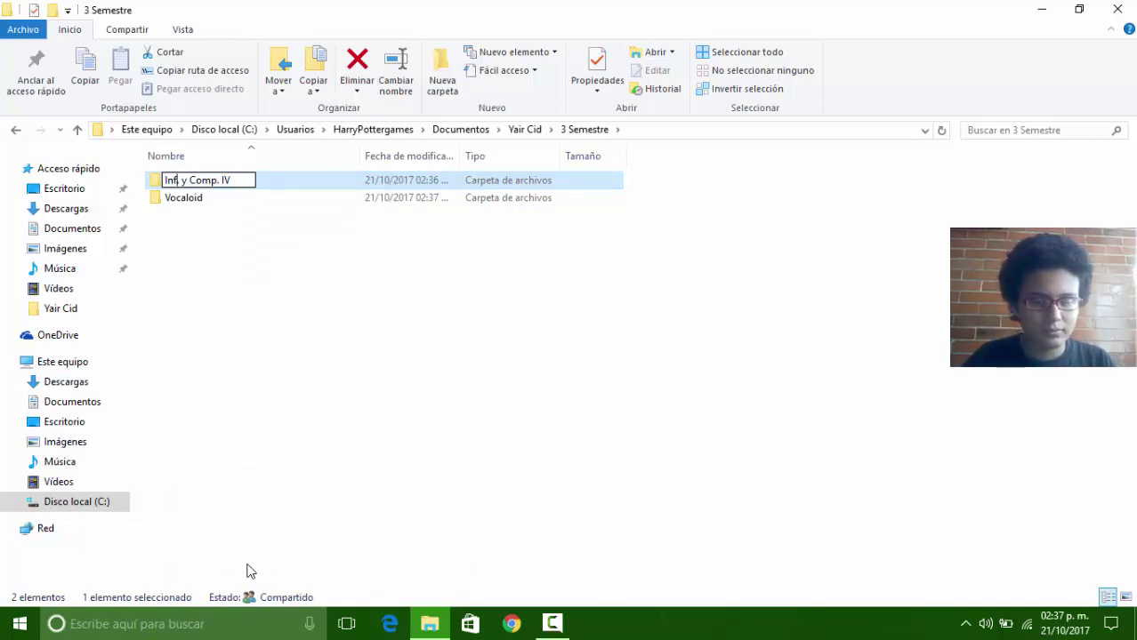
{"action": "type", "text": "orr"}
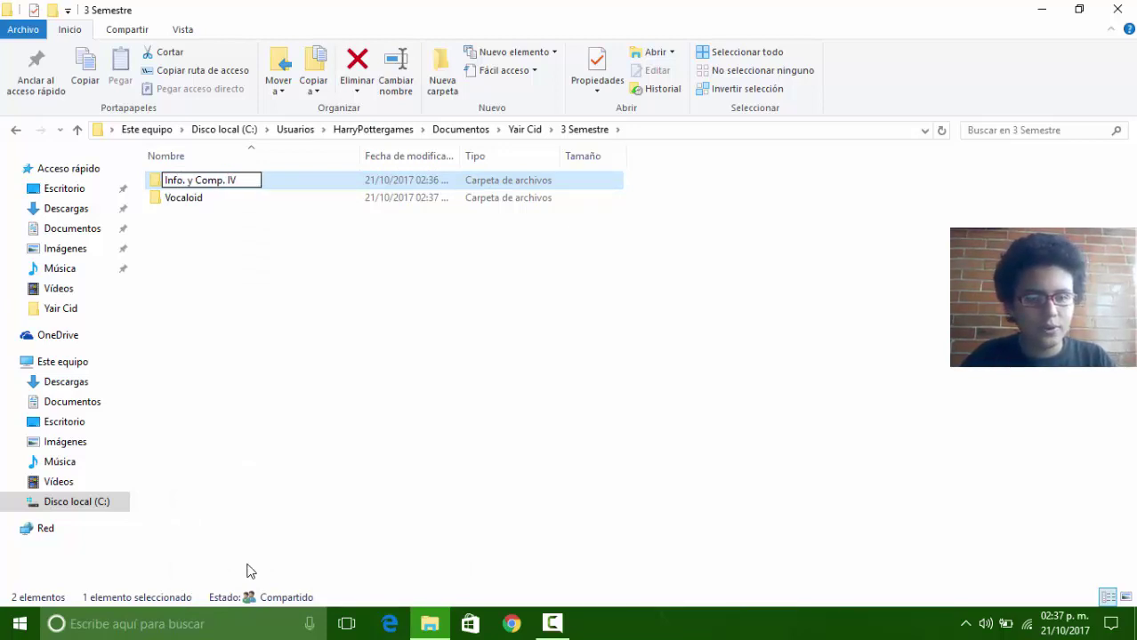
{"action": "key", "text": "Delete"}
{"action": "key", "text": "Return"}
{"action": "key", "text": "alt+Up"}
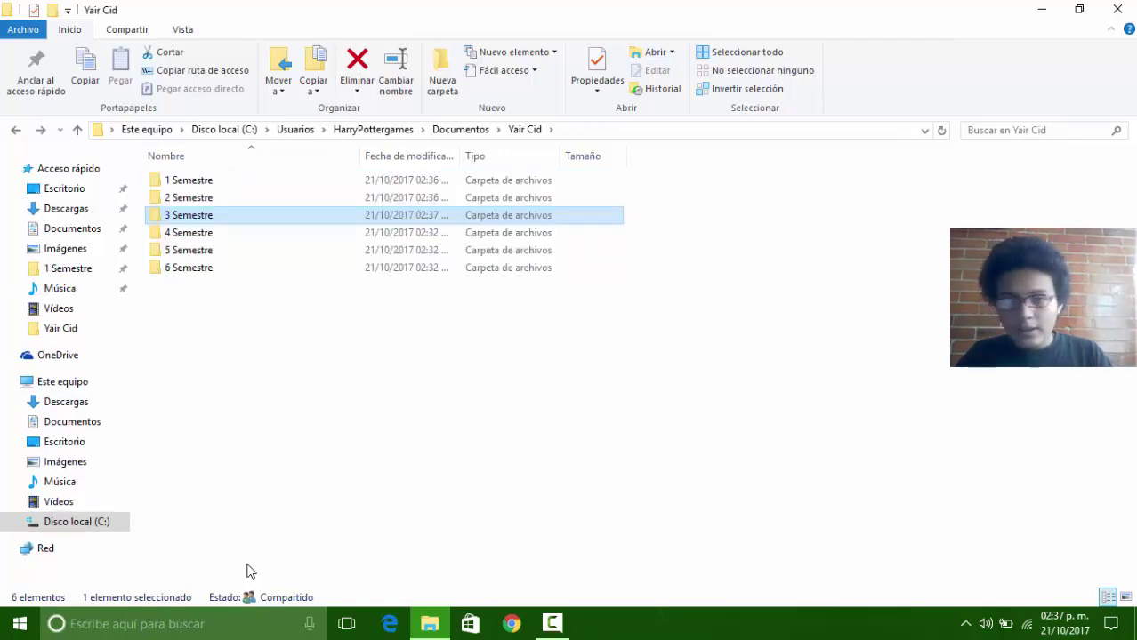
{"action": "key", "text": "Down"}
{"action": "key", "text": "Return"}
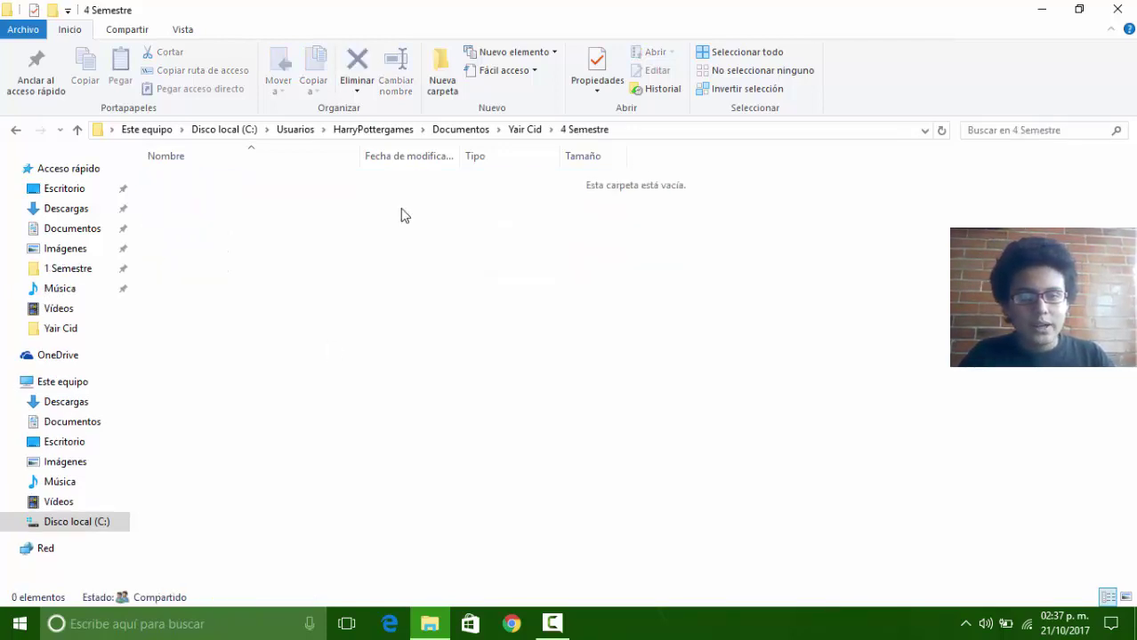
{"action": "left_click", "coordinate": [442, 103]}
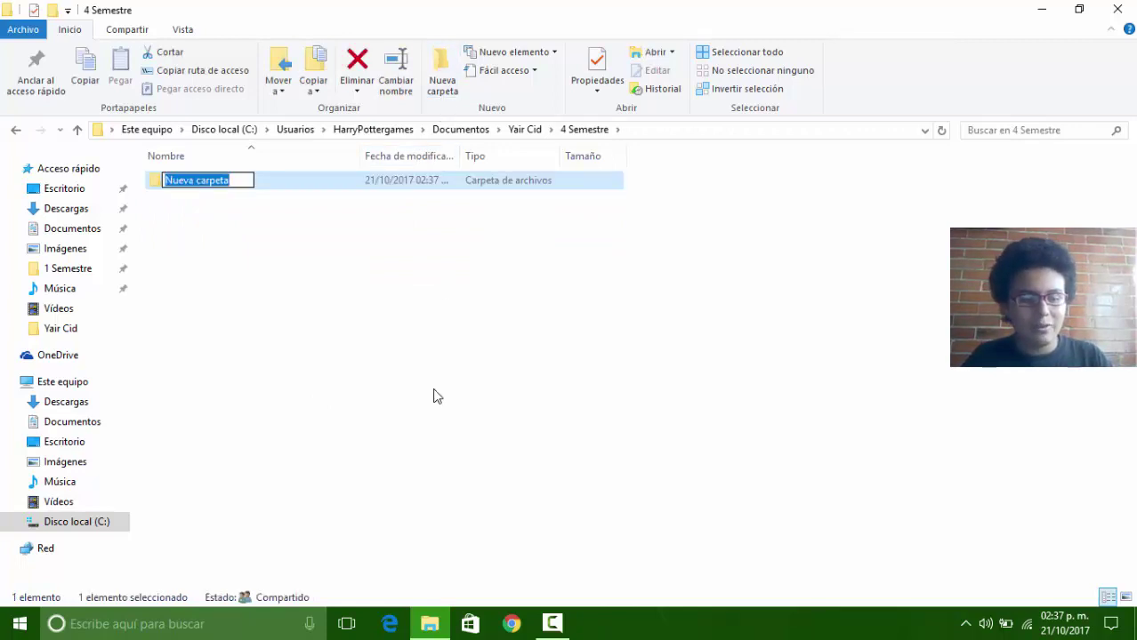
{"action": "type", "text": "Infor"}
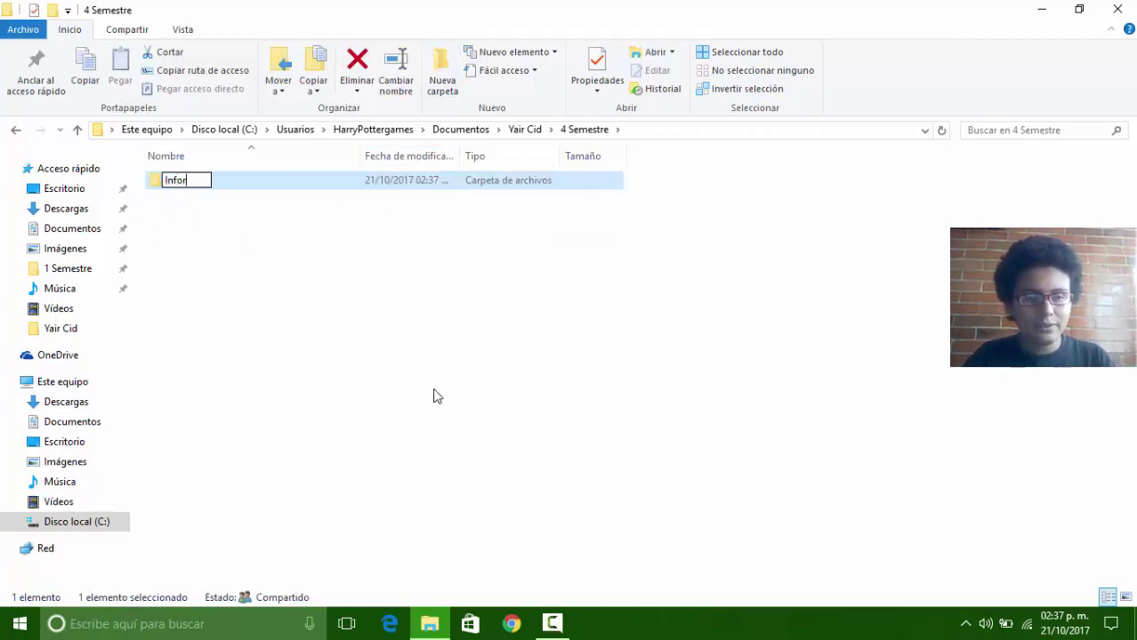
{"action": "type", "text": ". y C"}
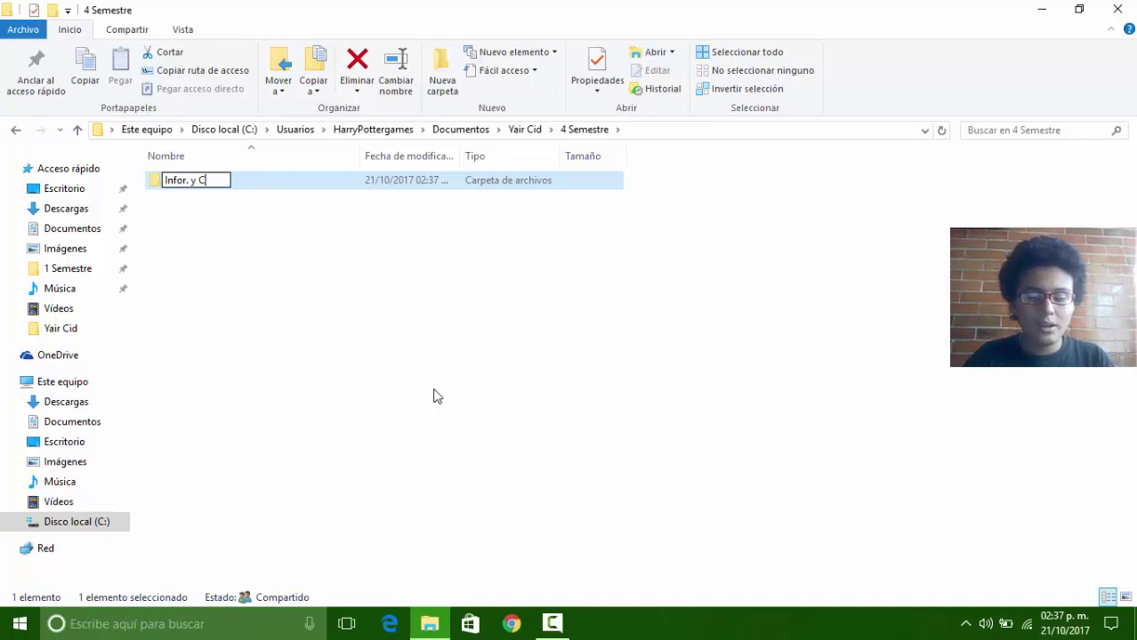
{"action": "type", "text": "omp."}
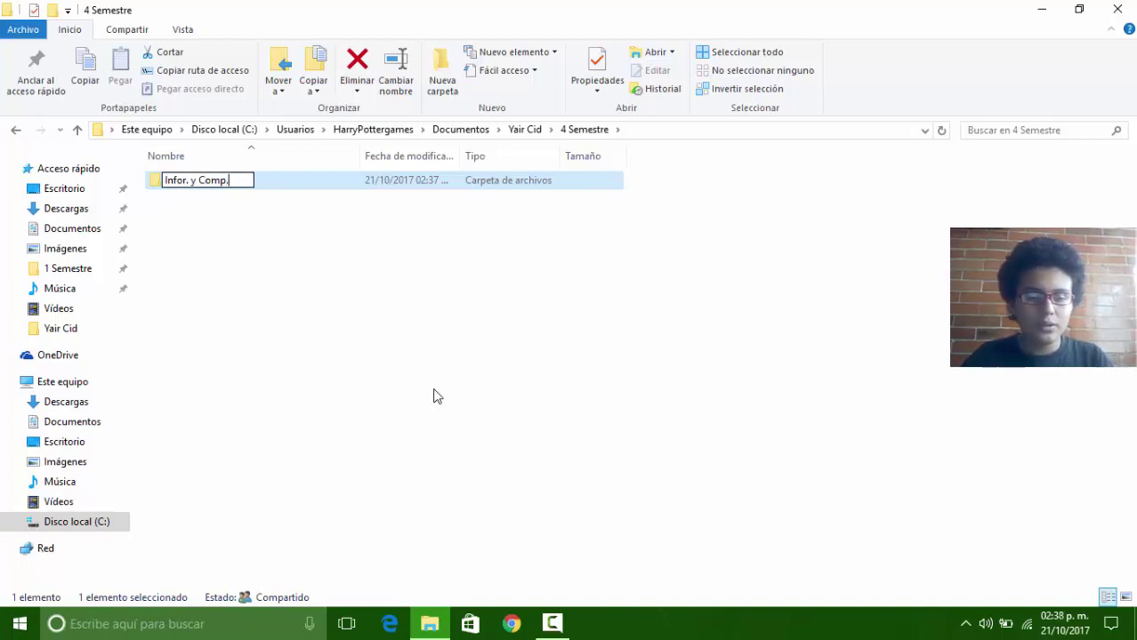
{"action": "type", "text": " III"}
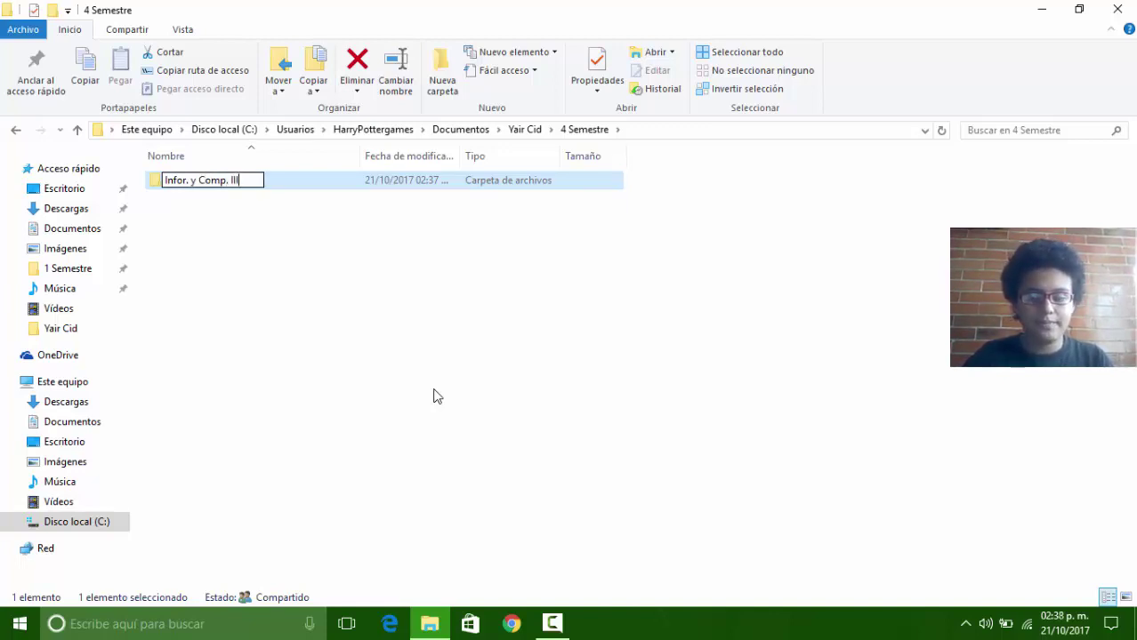
{"action": "key", "text": "Return"}
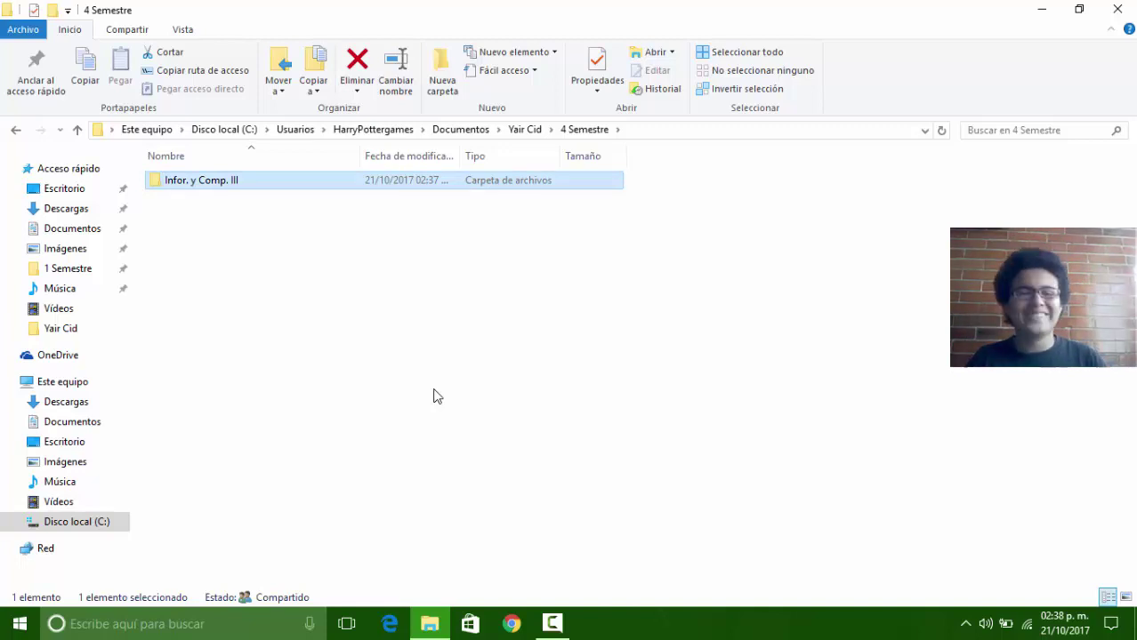
{"action": "key", "text": "BackSpace"}
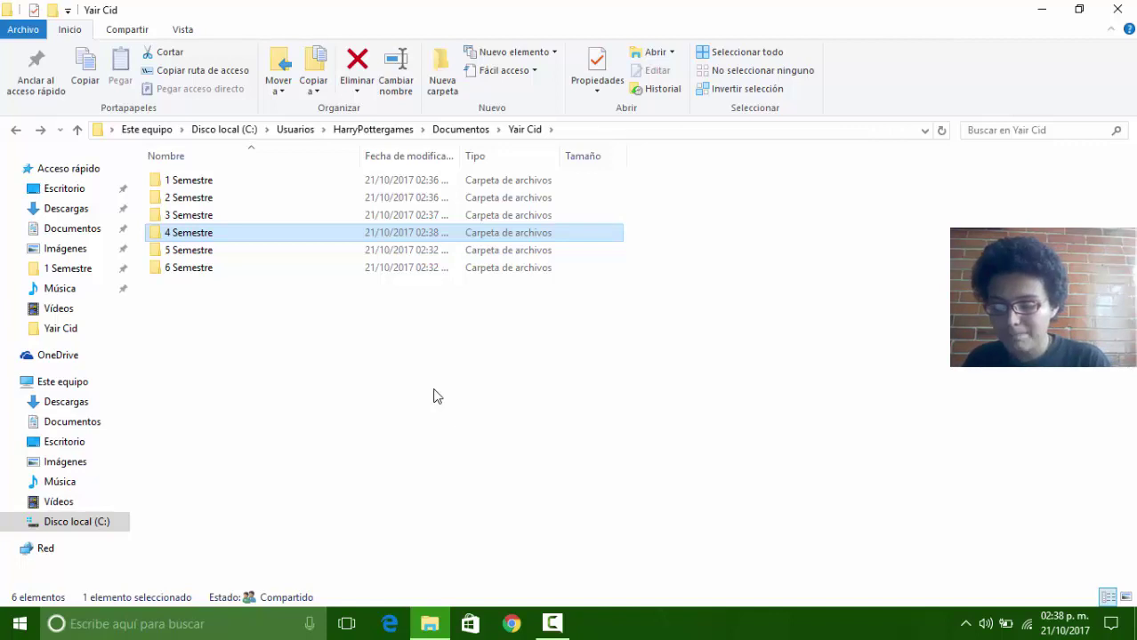
Step: Open 1 Semestre and select the Información folder among its ten subject folders
{"action": "key", "text": "Up"}
{"action": "key", "text": "Up"}
{"action": "key", "text": "Up"}
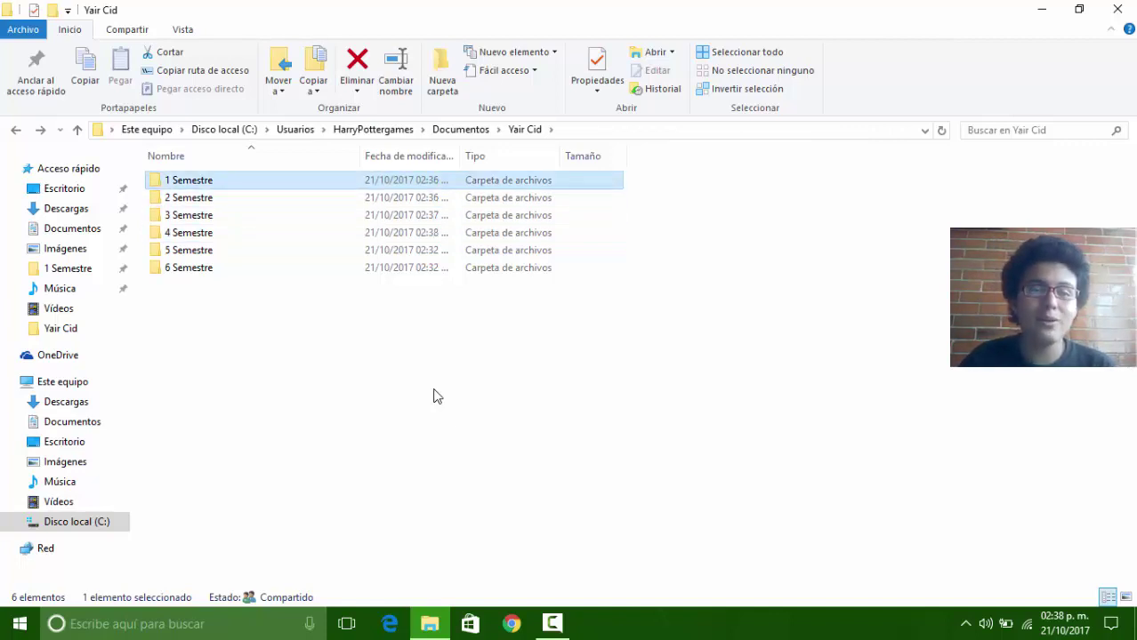
{"action": "key", "text": "Return"}
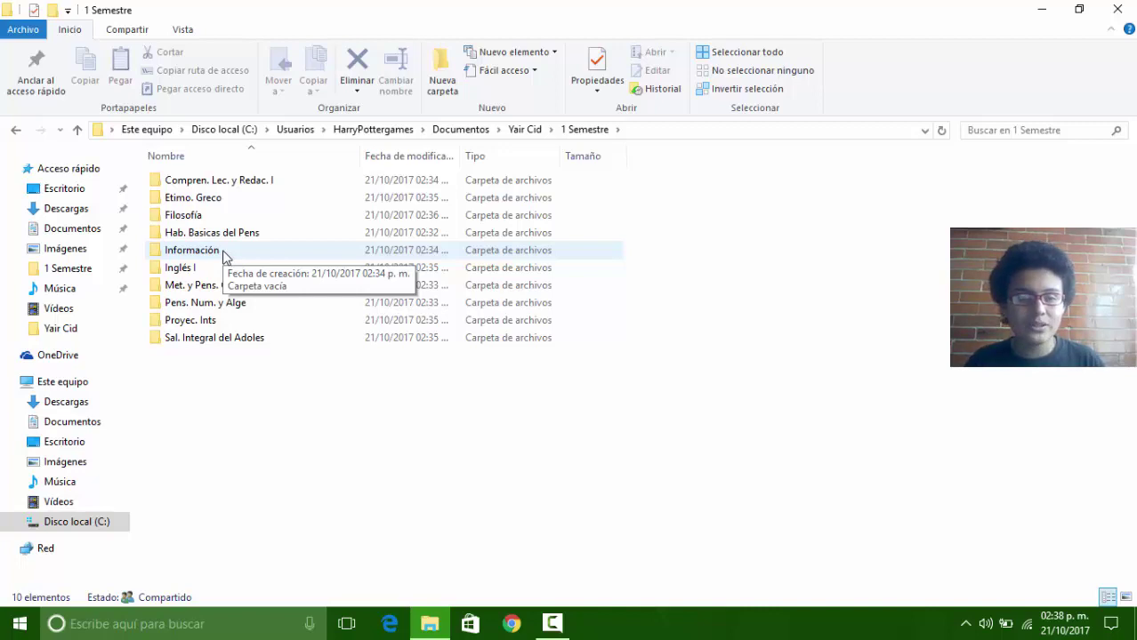
{"action": "right_click", "coordinate": [223, 255]}
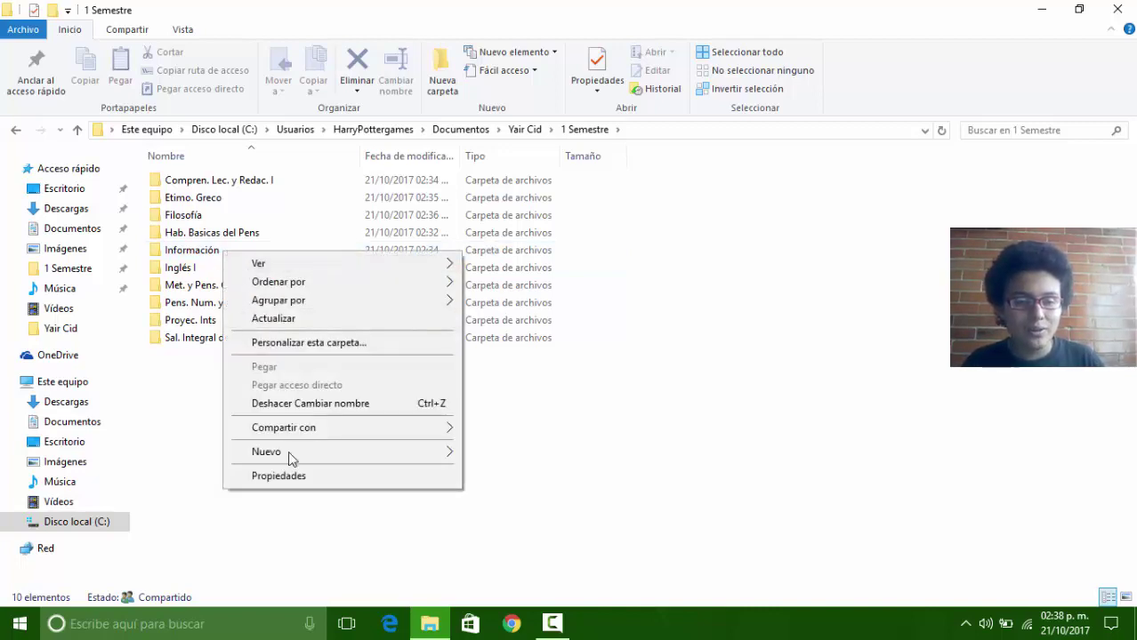
{"action": "mouse_move", "coordinate": [291, 455]}
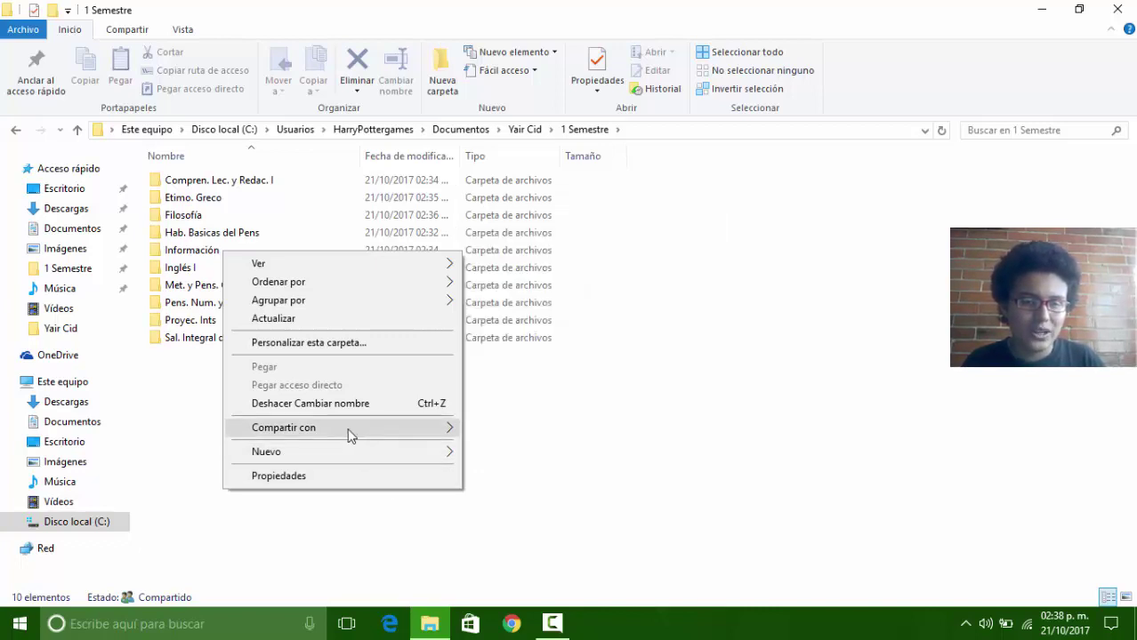
{"action": "left_click", "coordinate": [186, 473]}
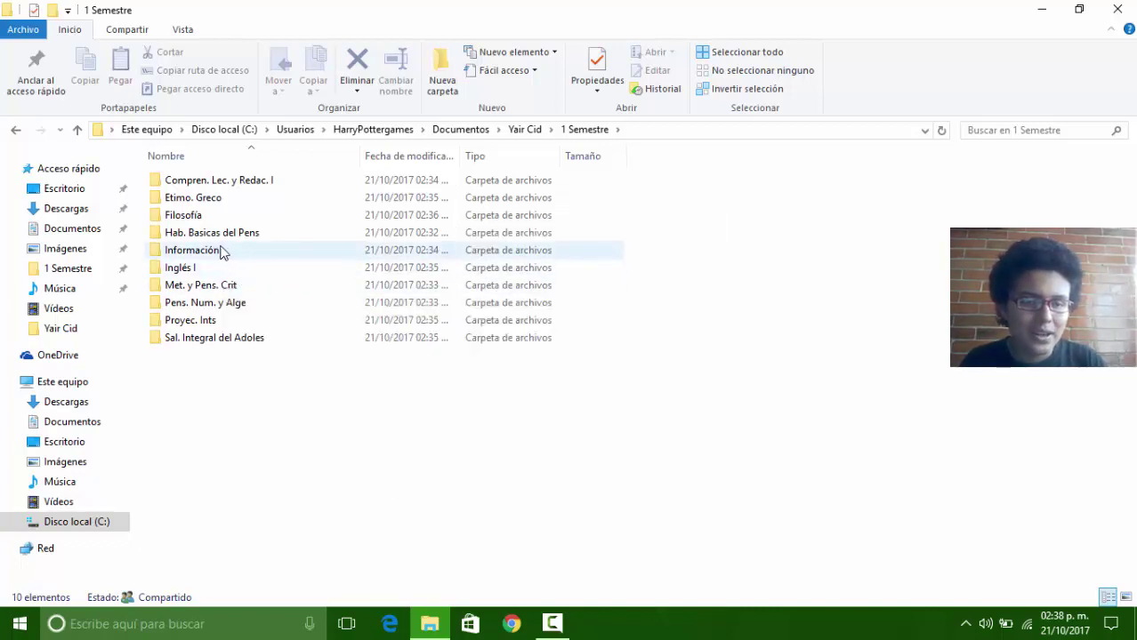
{"action": "right_click", "coordinate": [221, 252]}
{"action": "left_click", "coordinate": [184, 454]}
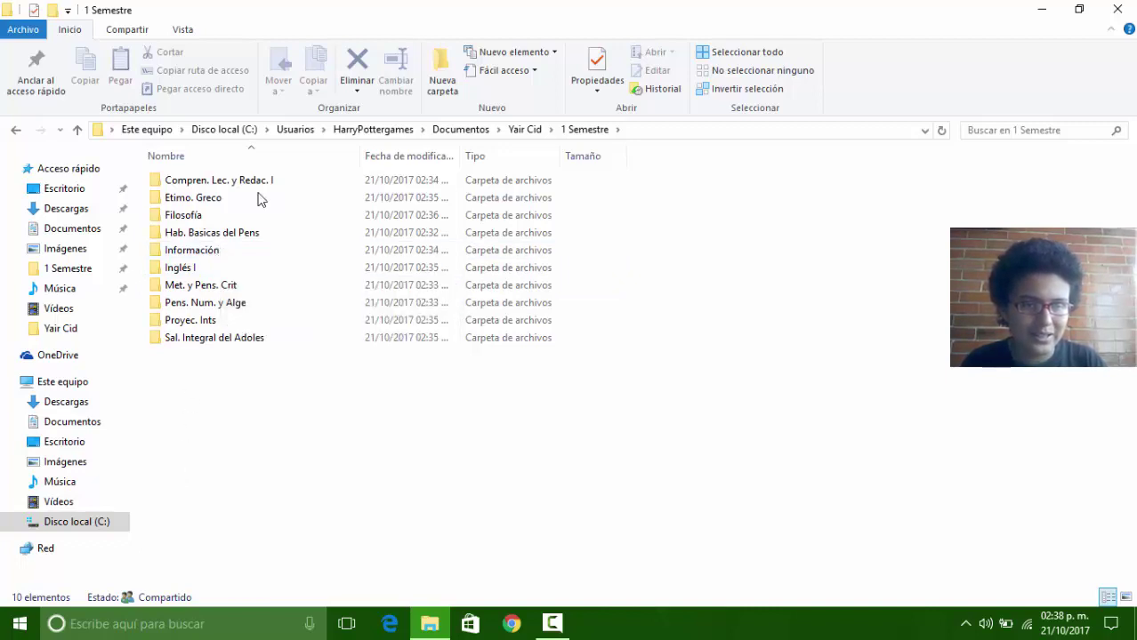
{"action": "left_click", "coordinate": [211, 258]}
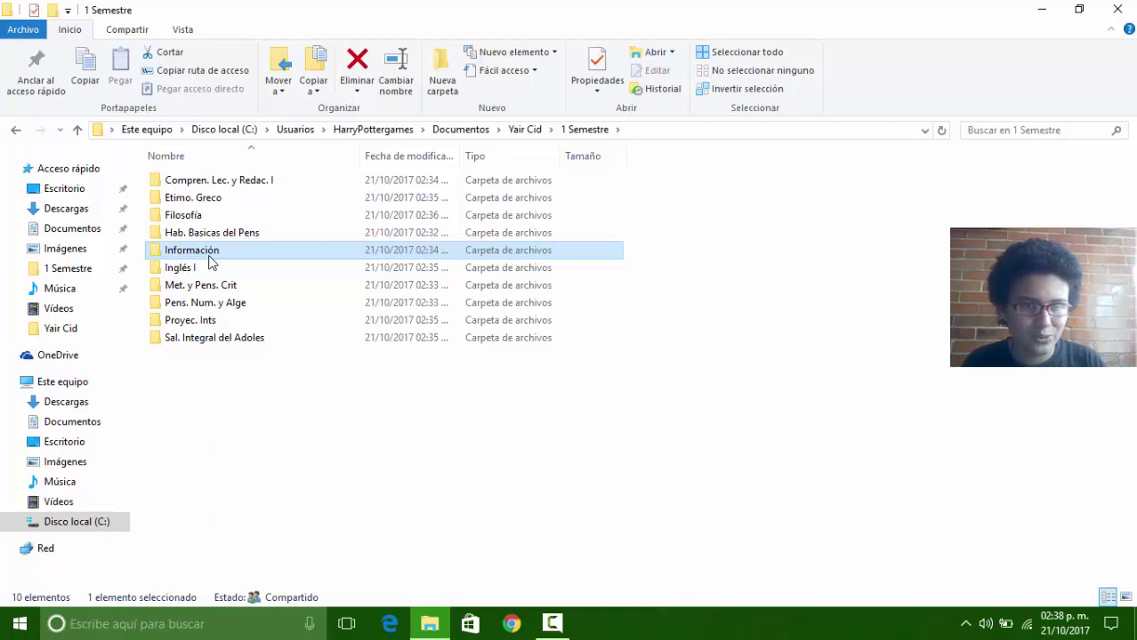
Step: Rename the Información folder to Infor. Y Comp. I
{"action": "right_click", "coordinate": [211, 258]}
{"action": "left_click", "coordinate": [258, 570]}
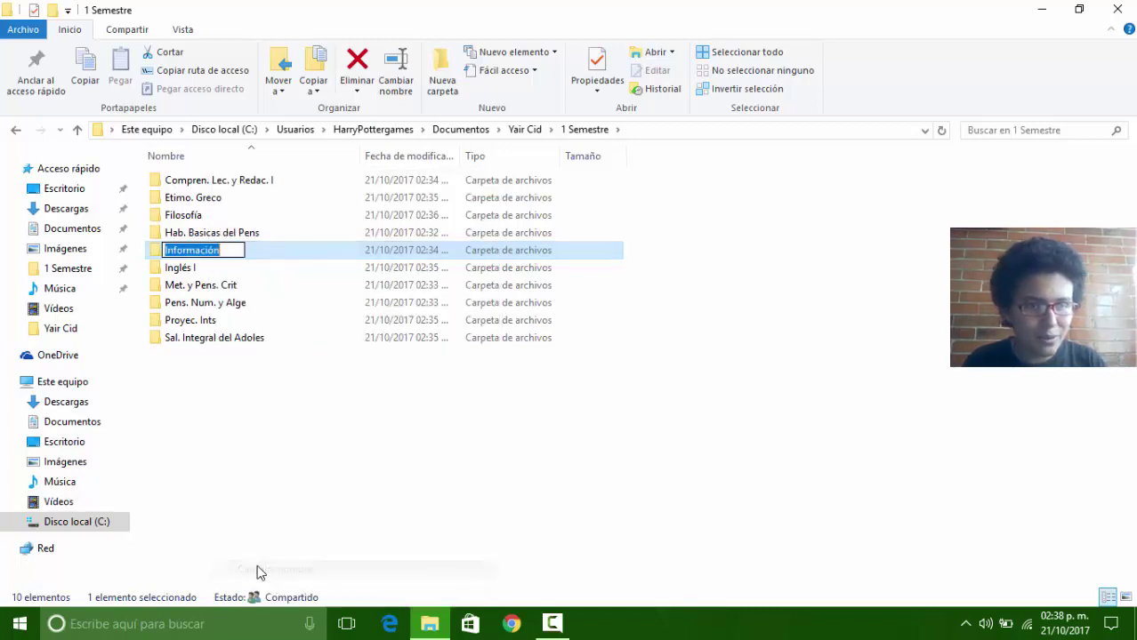
{"action": "key", "text": "BackSpace"}
{"action": "type", "text": "I"}
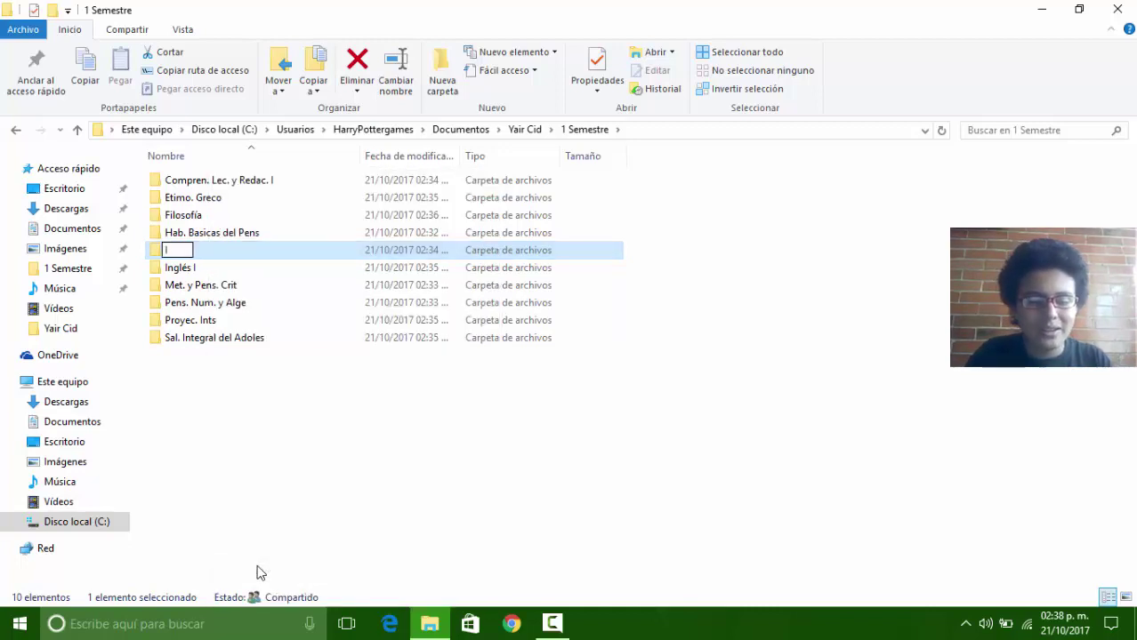
{"action": "type", "text": "nfor."}
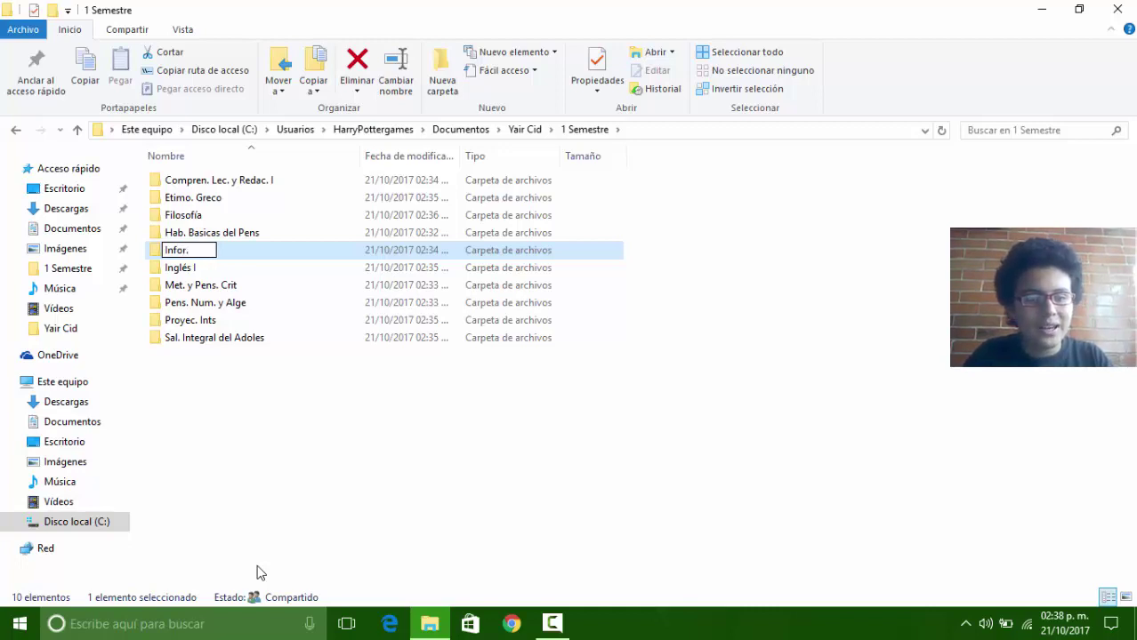
{"action": "type", "text": " Y"}
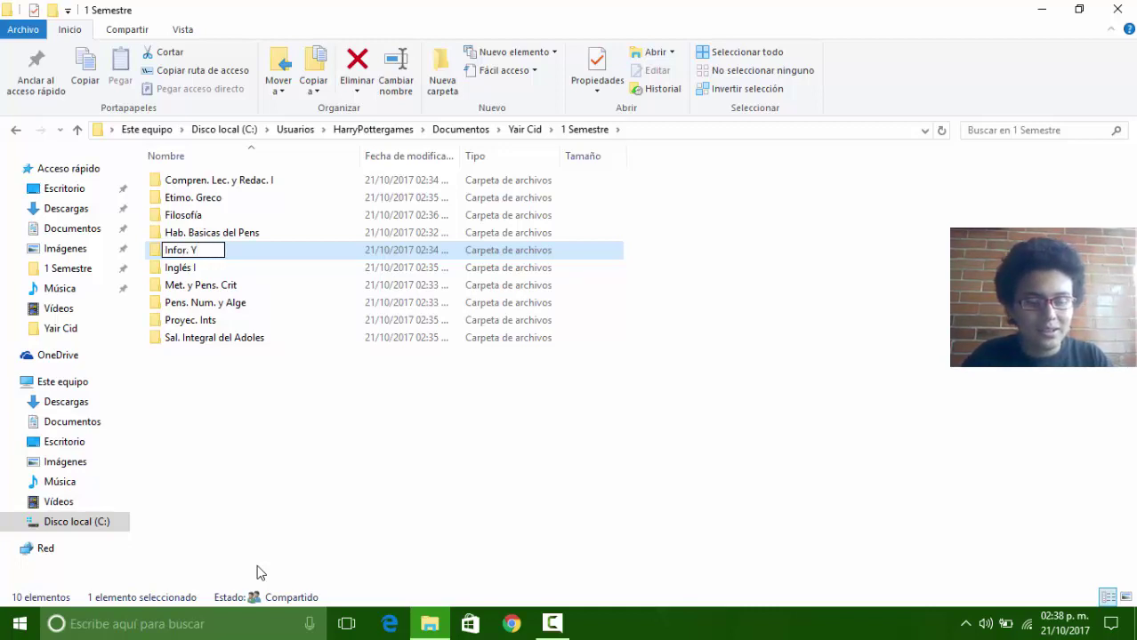
{"action": "type", "text": " Cod"}
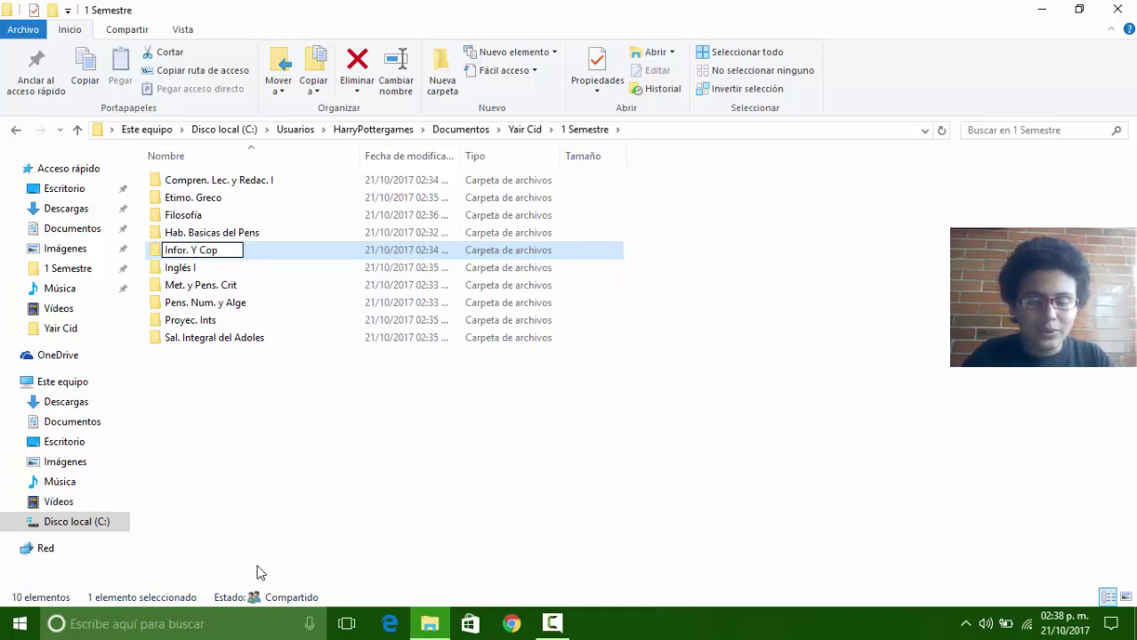
{"action": "key", "text": "BackSpace"}
{"action": "type", "text": "mp."}
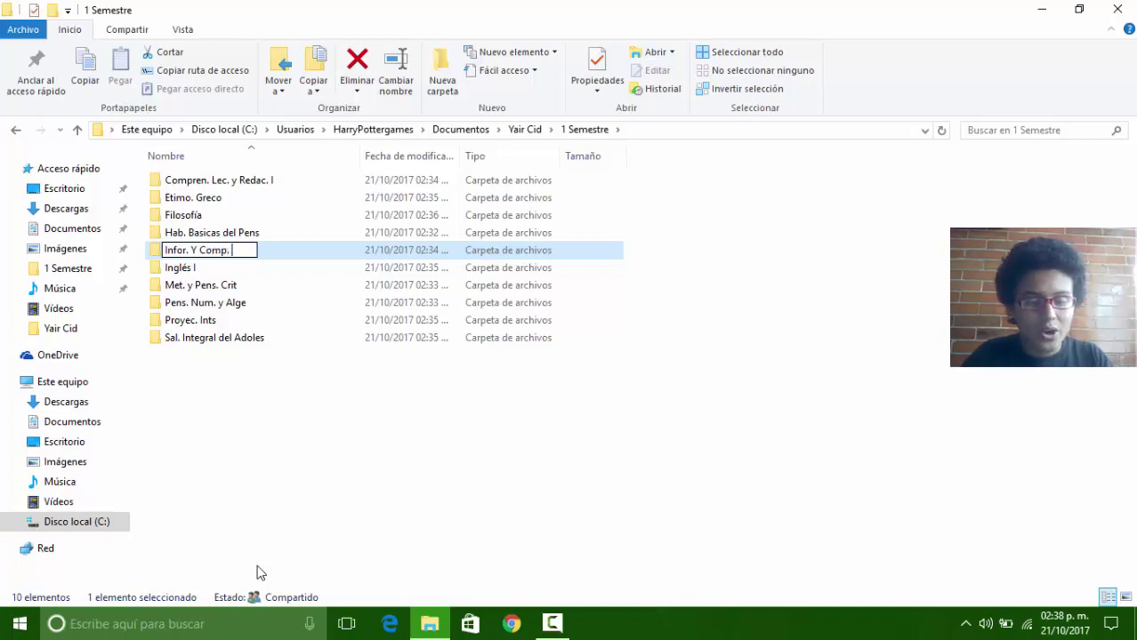
{"action": "type", "text": " I"}
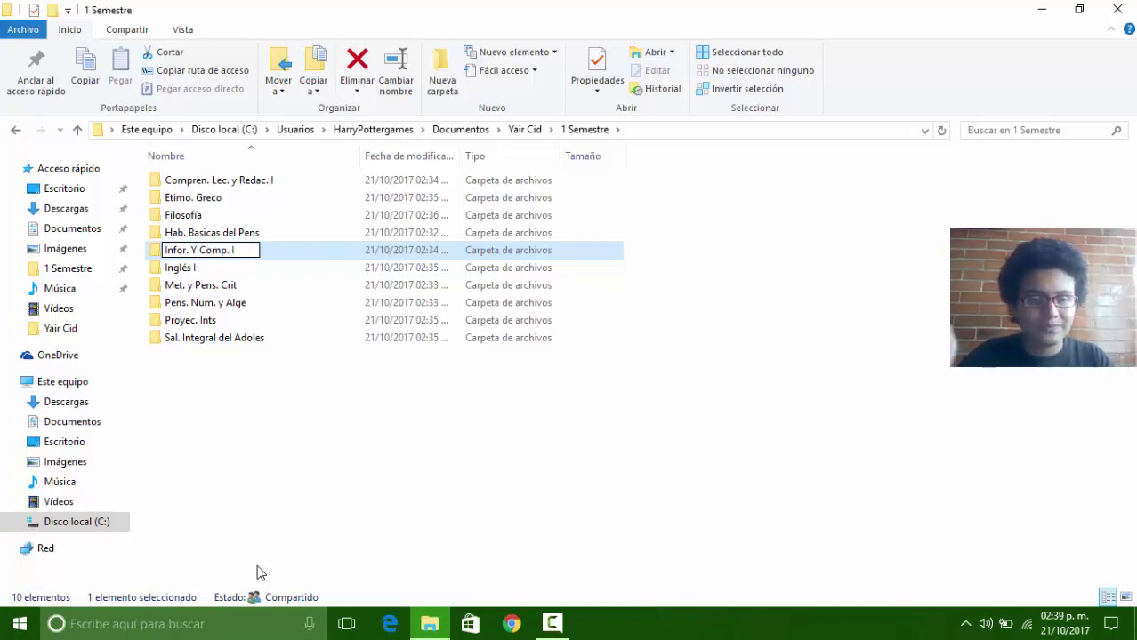
{"action": "key", "text": "Return"}
{"action": "key", "text": "BackSpace"}
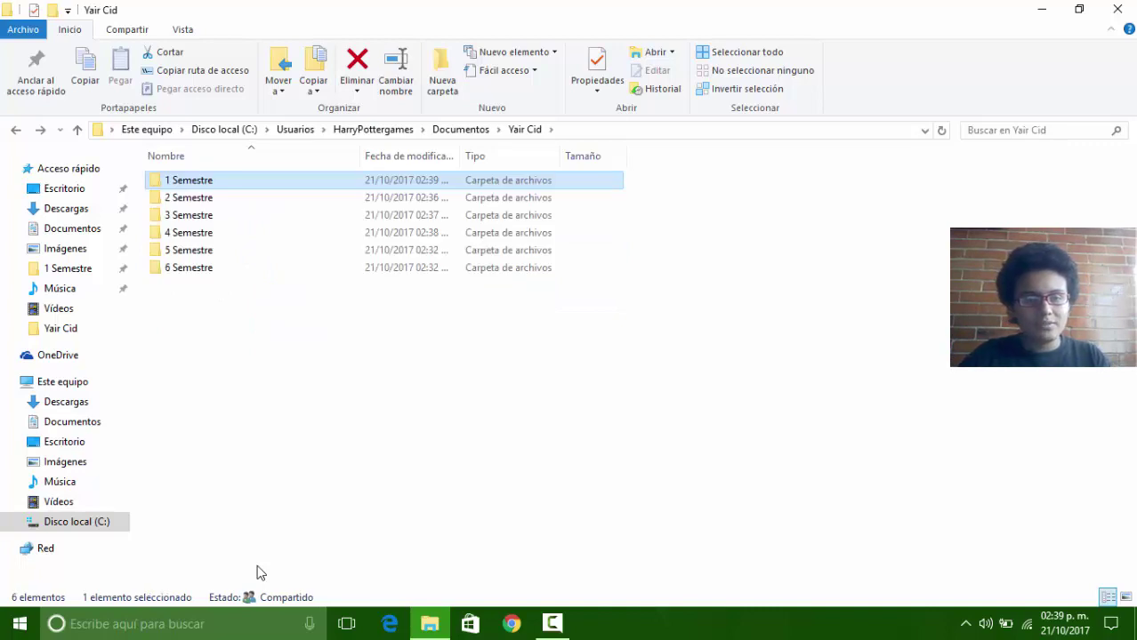
{"action": "key", "text": "Down"}
{"action": "key", "text": "Return"}
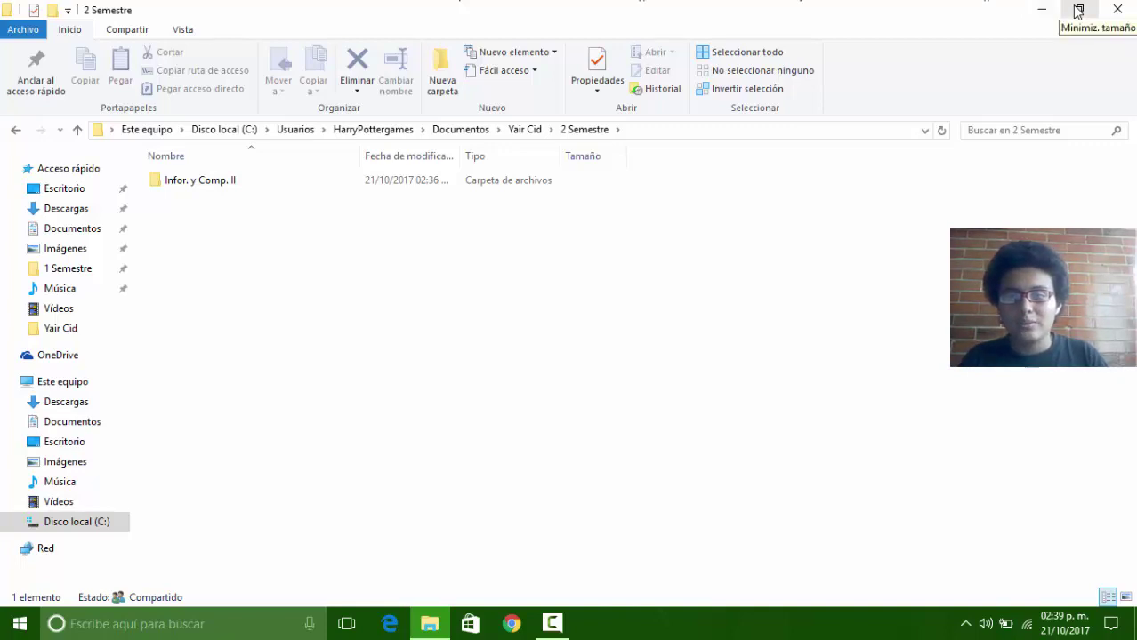
Step: Move the window to the right and rename Infor. y Comp. II to Infor. Y Comp. II
{"action": "left_click", "coordinate": [1077, 11]}
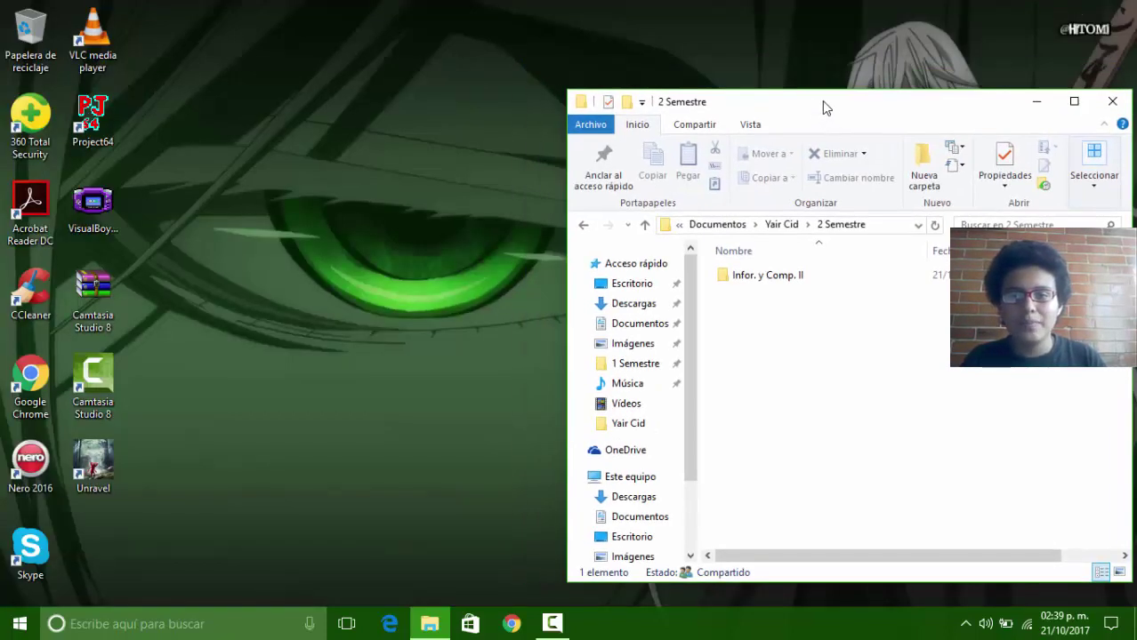
{"action": "left_click_drag", "start_coordinate": [822, 107], "coordinate": [1136, 80]}
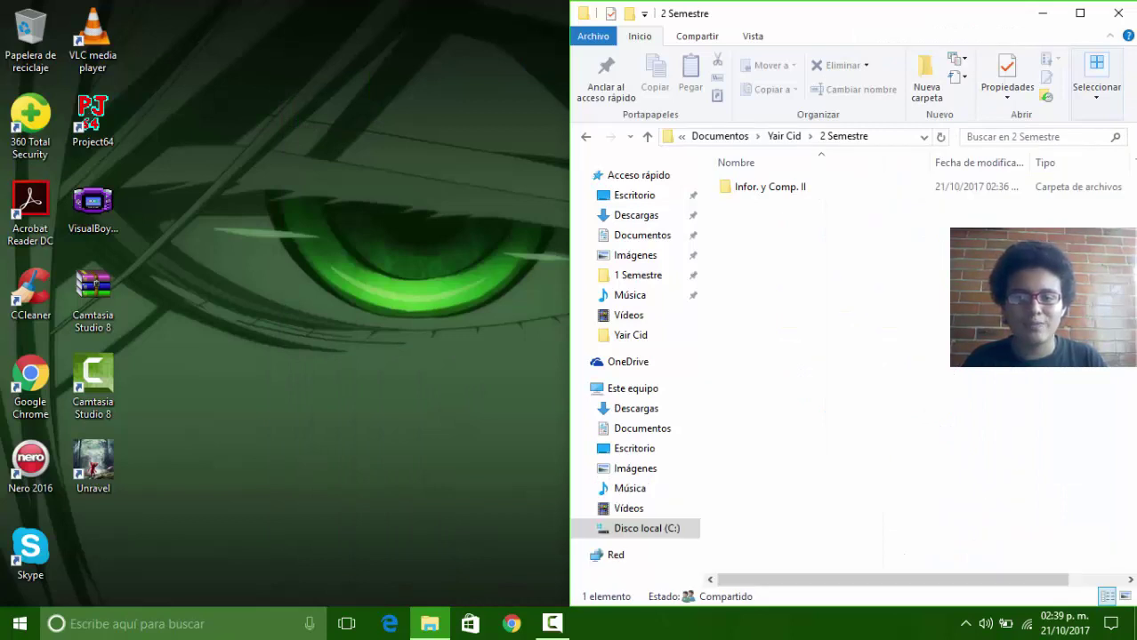
{"action": "right_click", "coordinate": [770, 197]}
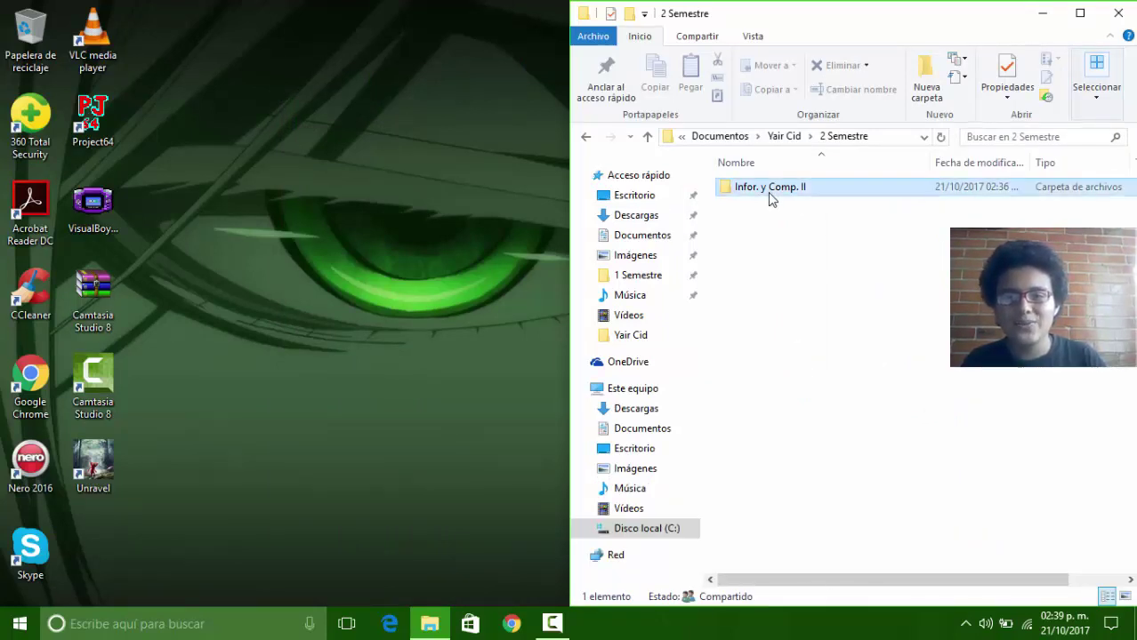
{"action": "left_click", "coordinate": [811, 569]}
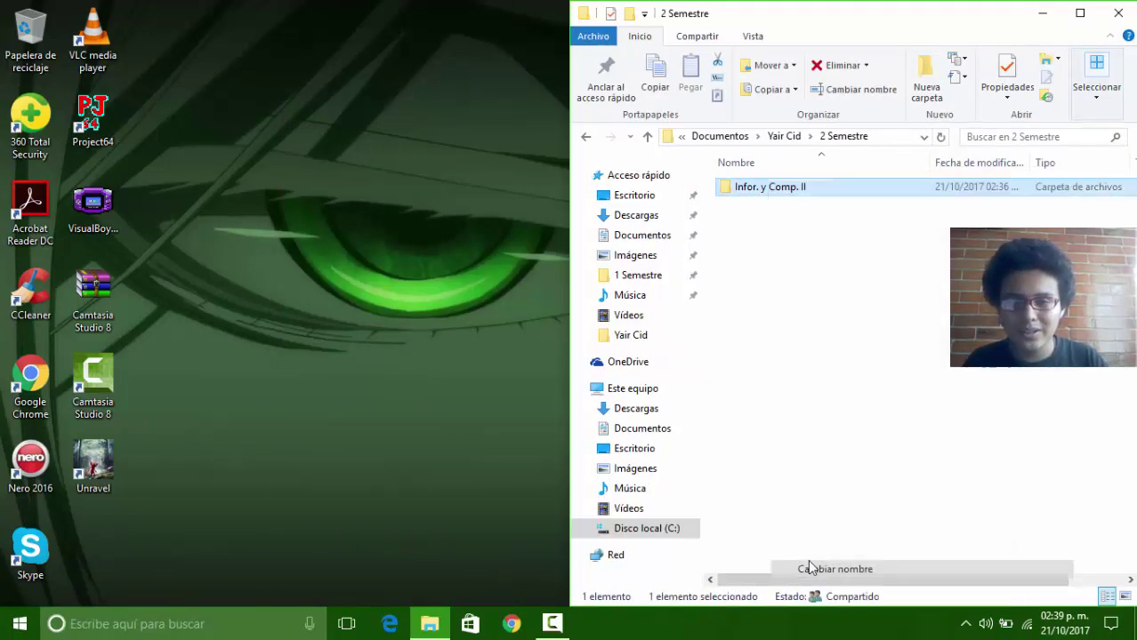
{"action": "key", "text": "End"}
{"action": "key", "text": "Left"}
{"action": "key", "text": "Left"}
{"action": "key", "text": "Left"}
{"action": "key", "text": "Left"}
{"action": "key", "text": "Left"}
{"action": "key", "text": "Left"}
{"action": "key", "text": "Left"}
{"action": "key", "text": "Left"}
{"action": "key", "text": "Left"}
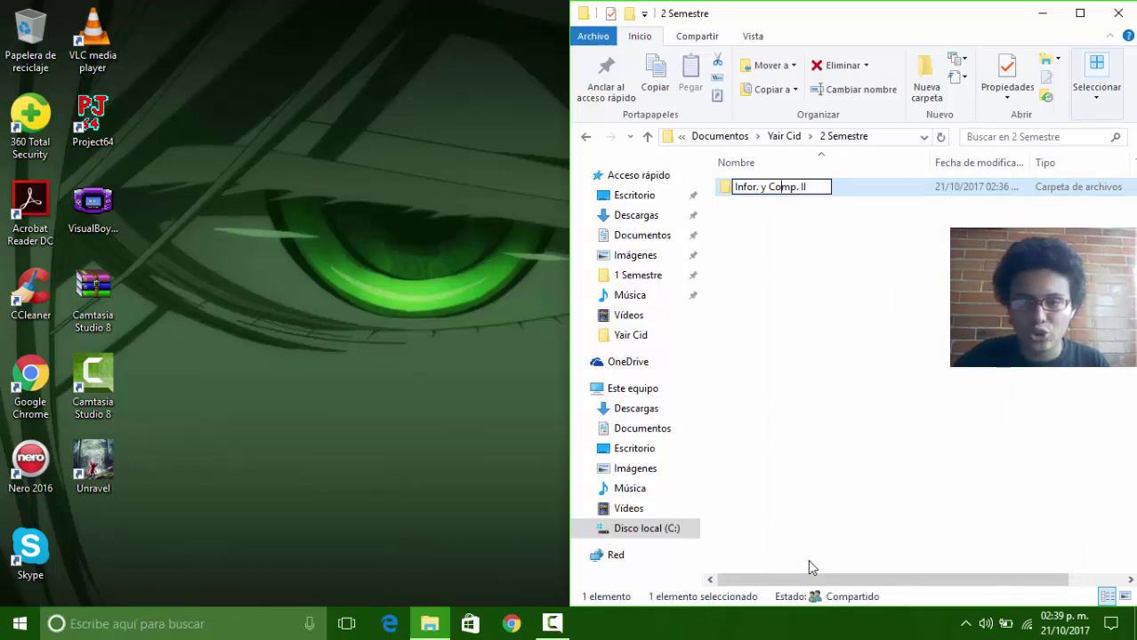
{"action": "key", "text": "BackSpace"}
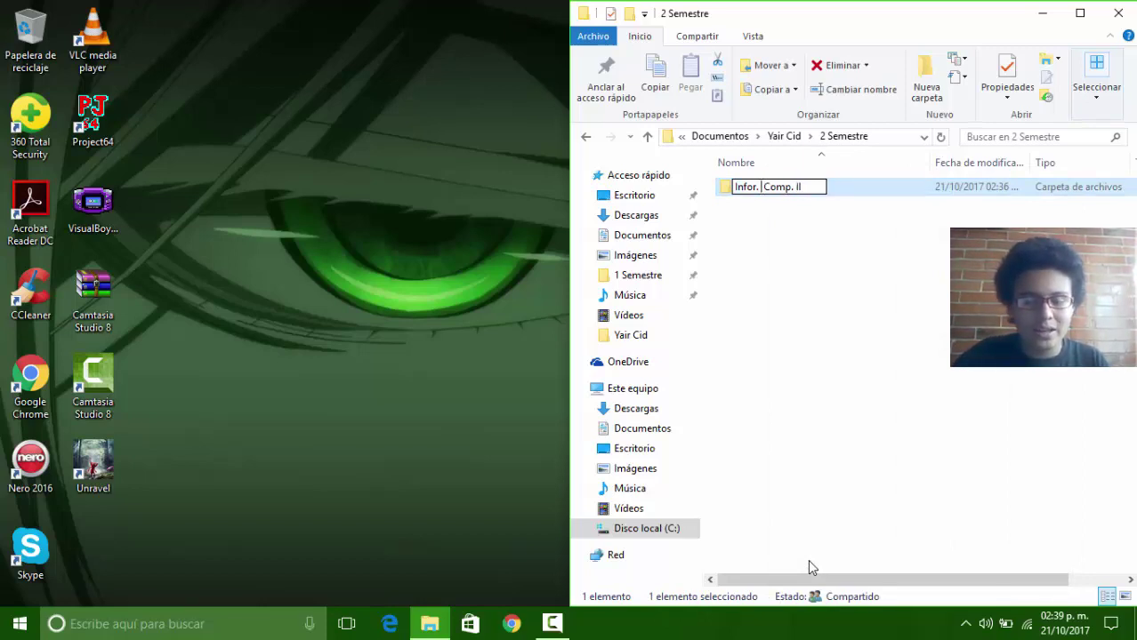
{"action": "type", "text": "Y"}
{"action": "key", "text": "Return"}
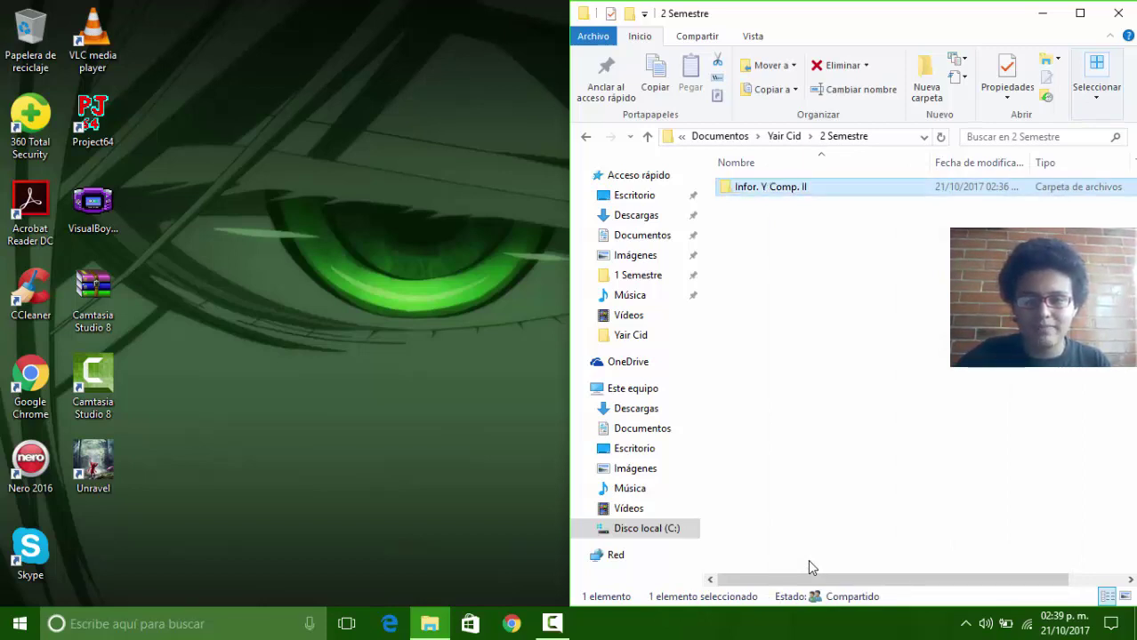
{"action": "key", "text": "BackSpace"}
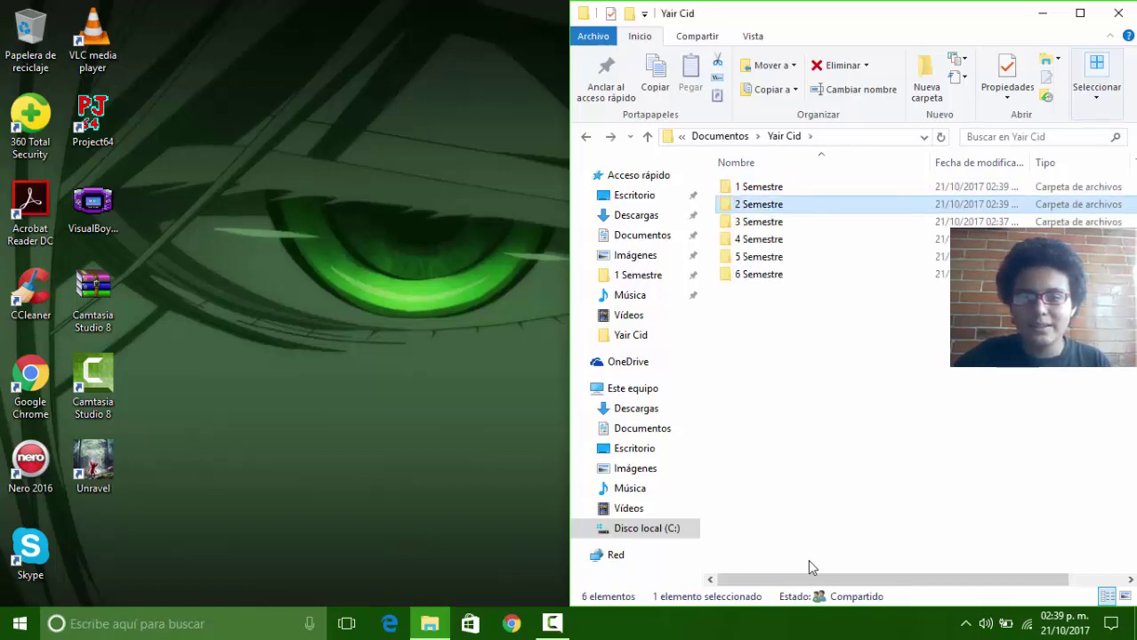
{"action": "key", "text": "Down"}
{"action": "key", "text": "Return"}
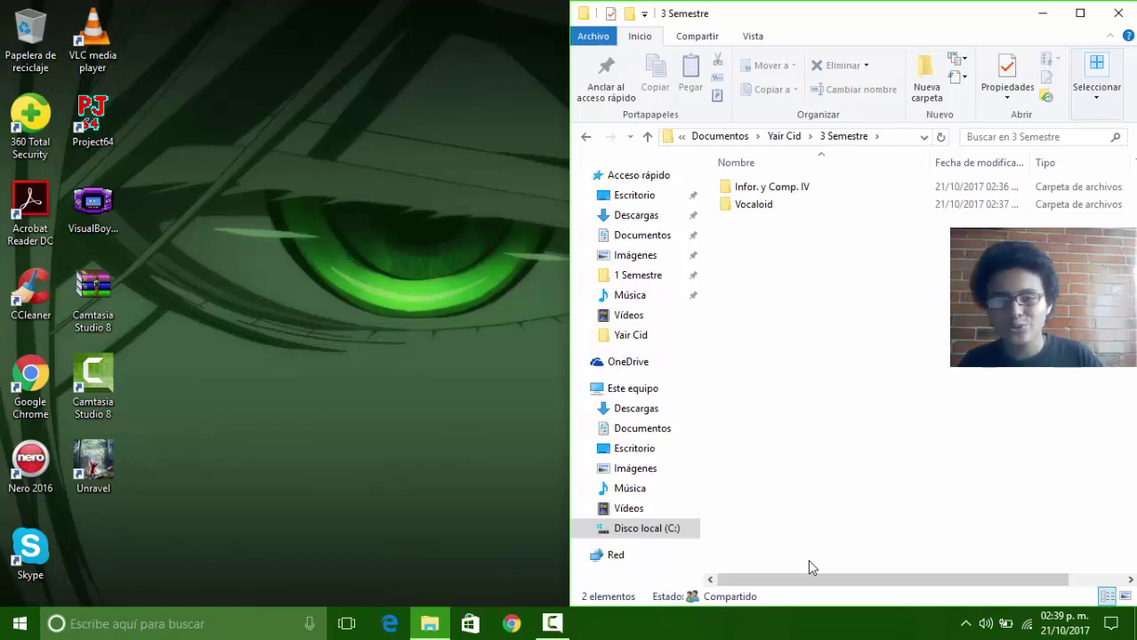
{"action": "key", "text": "BackSpace"}
{"action": "key", "text": "Down"}
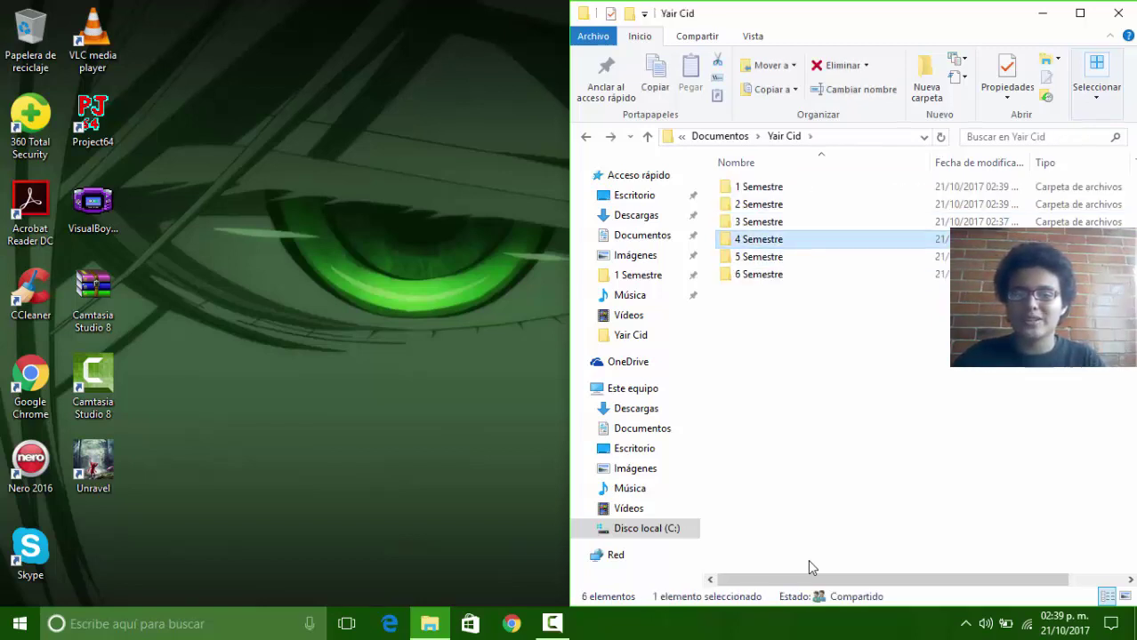
{"action": "key", "text": "Return"}
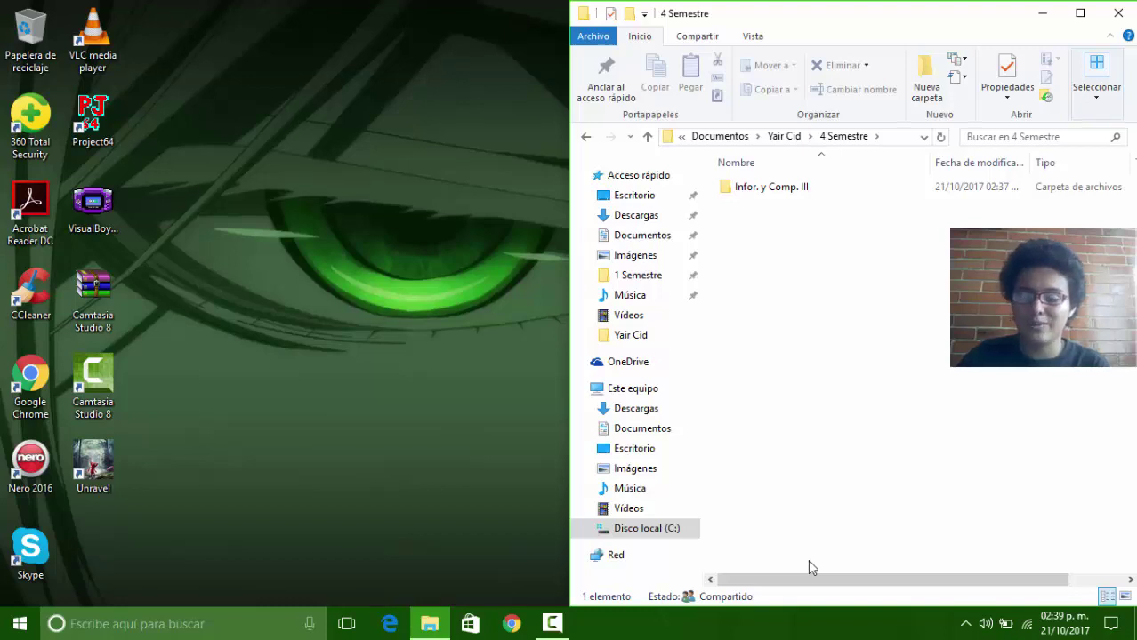
{"action": "key", "text": "BackSpace"}
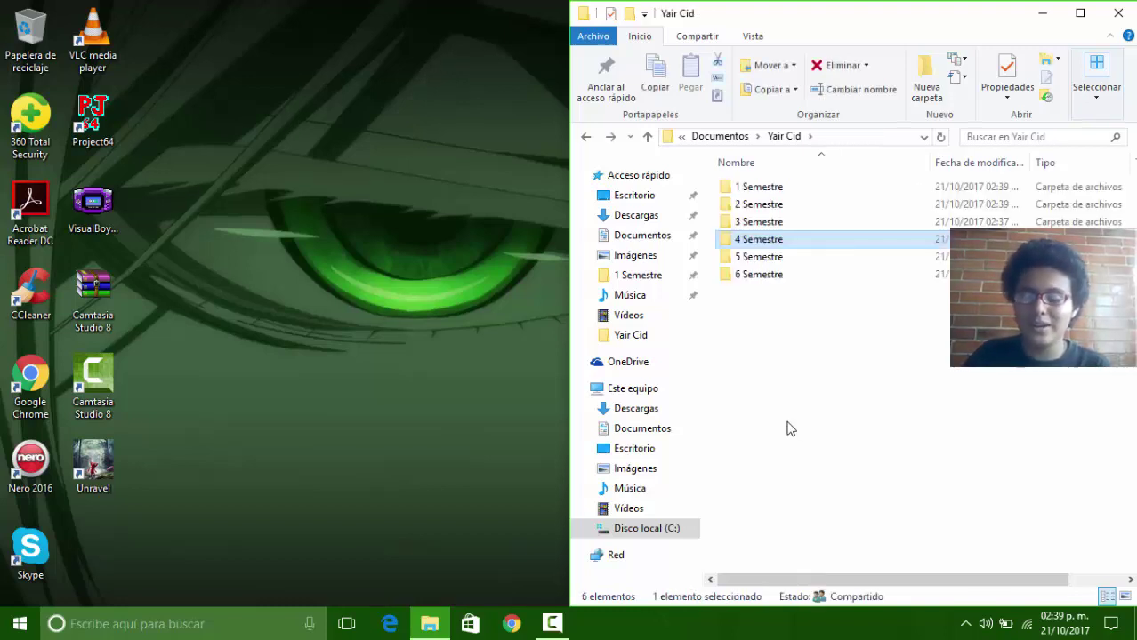
Step: Reopen 3 Semestre and start renaming the Infor. y Comp. IV folder
{"action": "key", "text": "Up"}
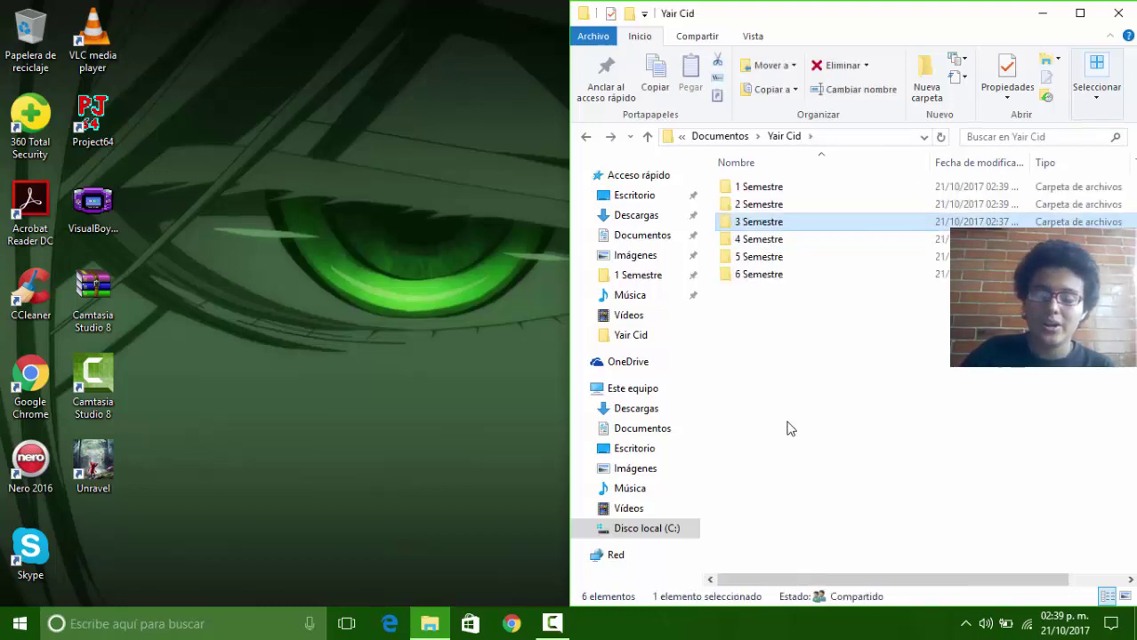
{"action": "key", "text": "Return"}
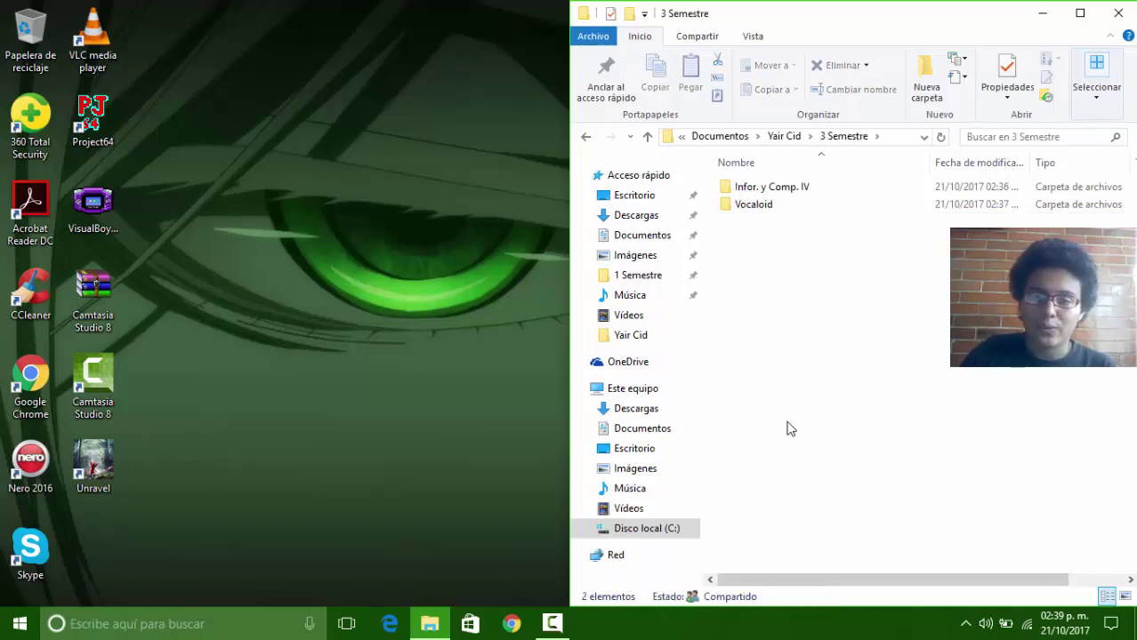
{"action": "left_click", "coordinate": [766, 190]}
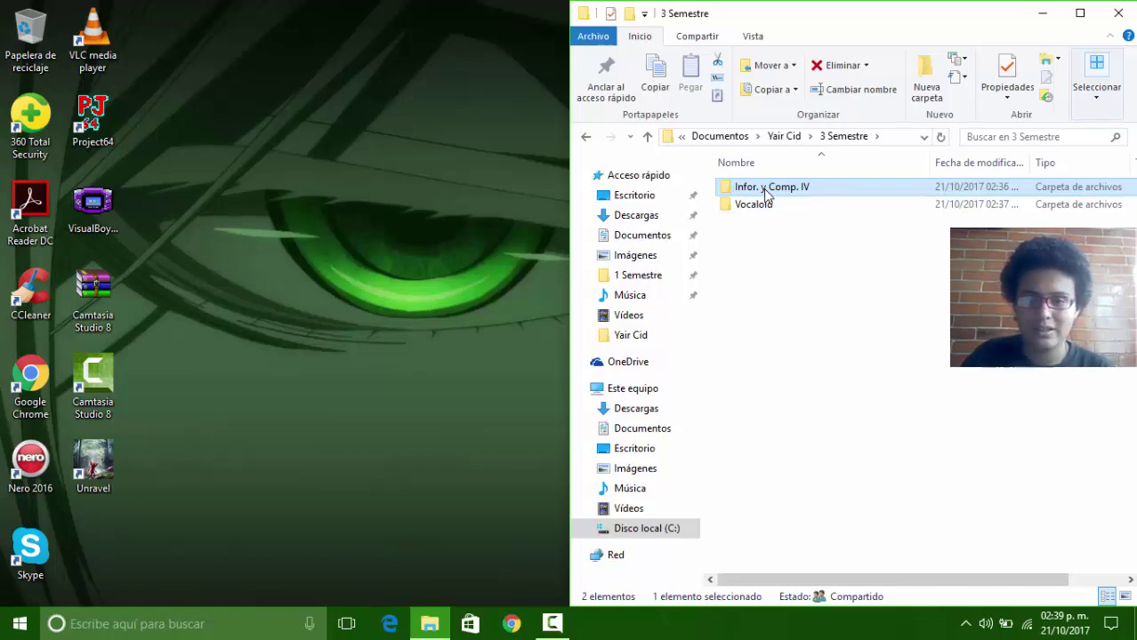
{"action": "left_click", "coordinate": [766, 189]}
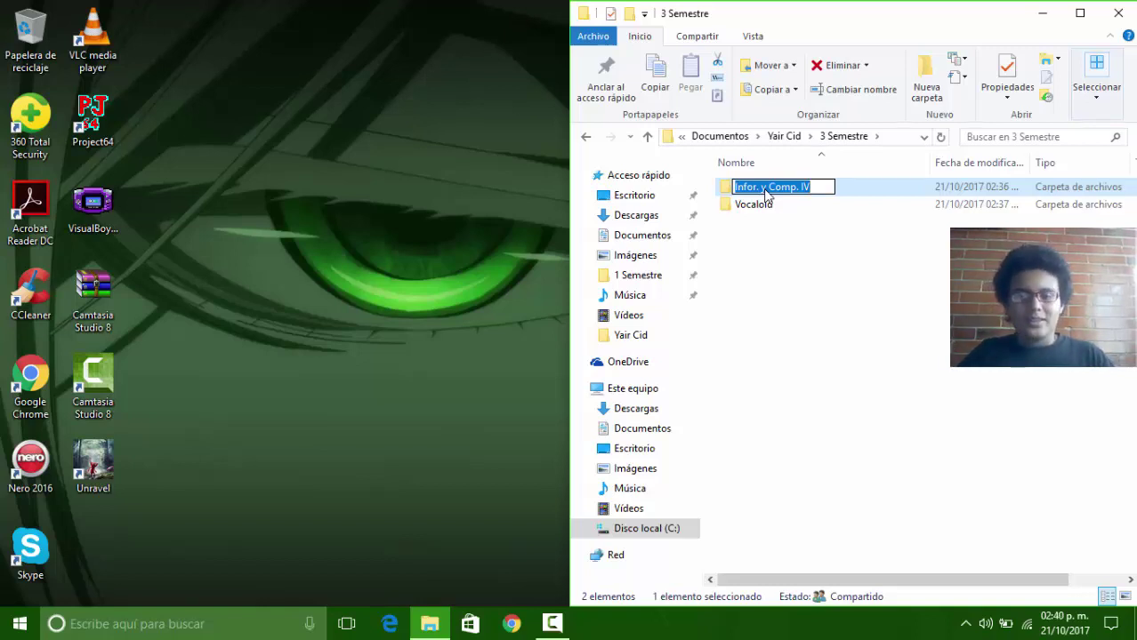
Step: Fix the lowercase y in the 3 Semestre informatics folder name and go back up
{"action": "left_click", "coordinate": [765, 188]}
{"action": "key", "text": "BackSpace"}
{"action": "key", "text": "BackSpace"}
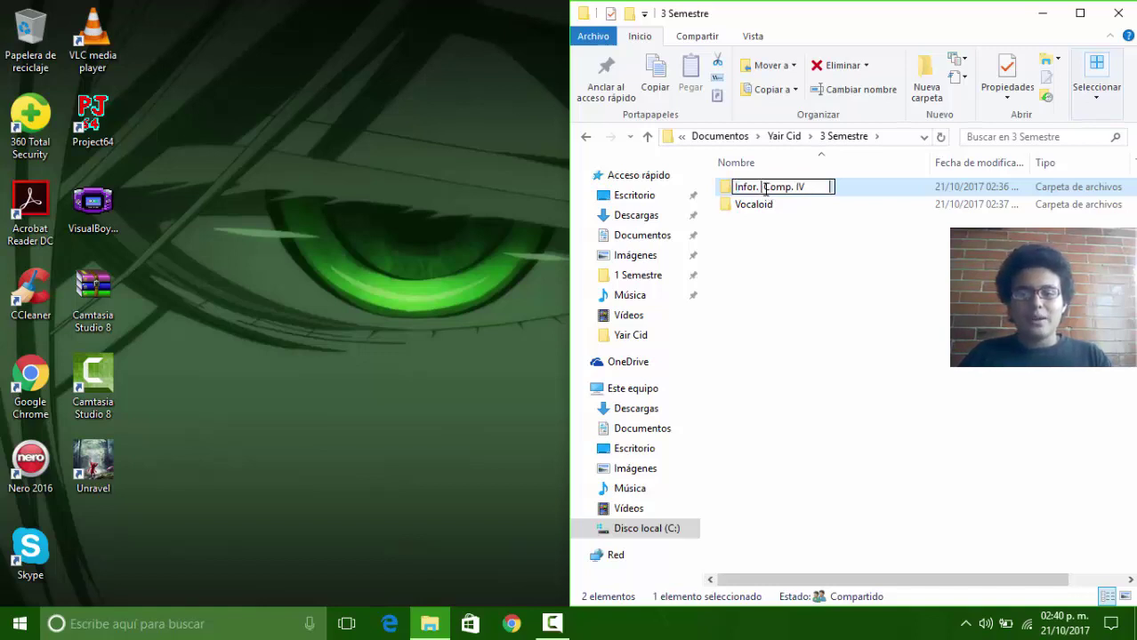
{"action": "key", "text": "Return"}
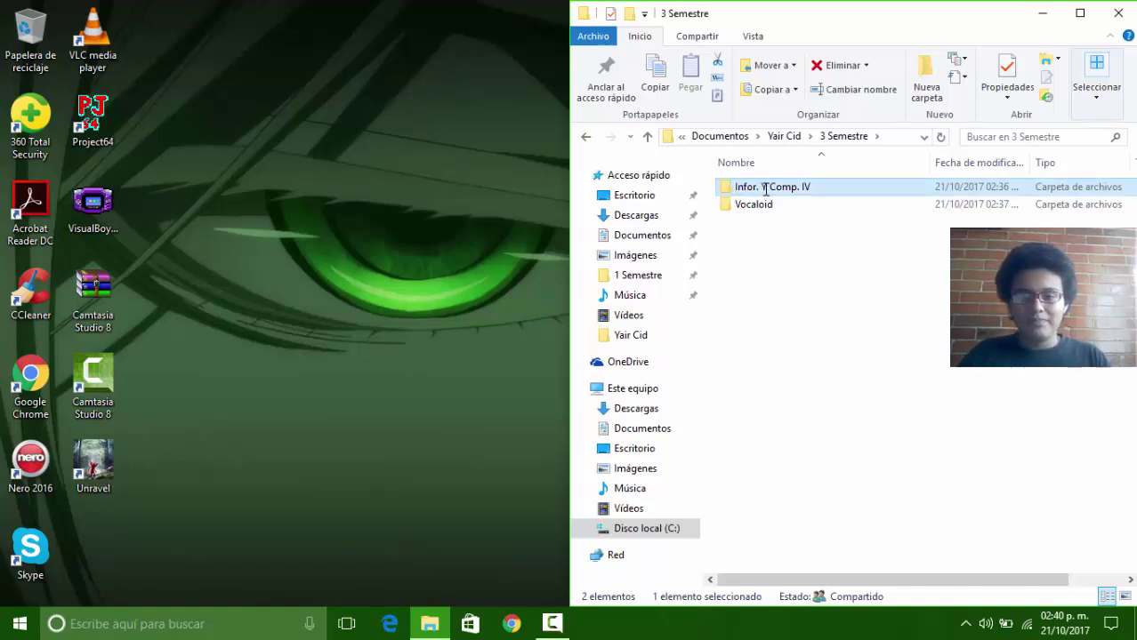
{"action": "key", "text": "BackSpace"}
Step: Rename the 4 Semestre folder Infor. y Comp. III to Infor. Y Comp. III
{"action": "key", "text": "Down"}
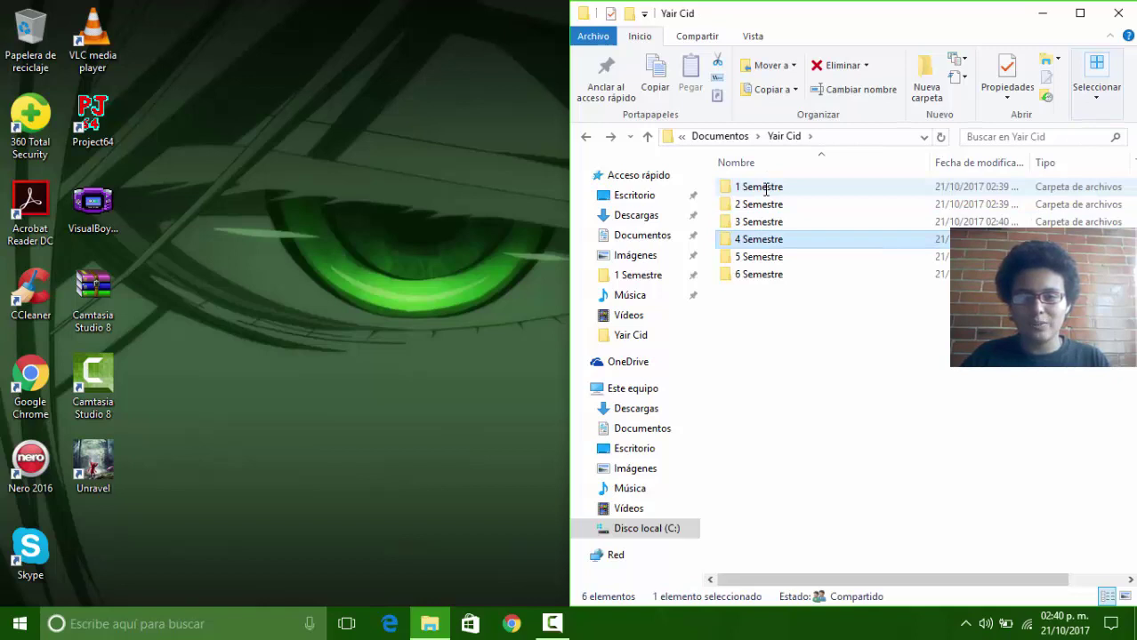
{"action": "key", "text": "Return"}
{"action": "right_click", "coordinate": [765, 188]}
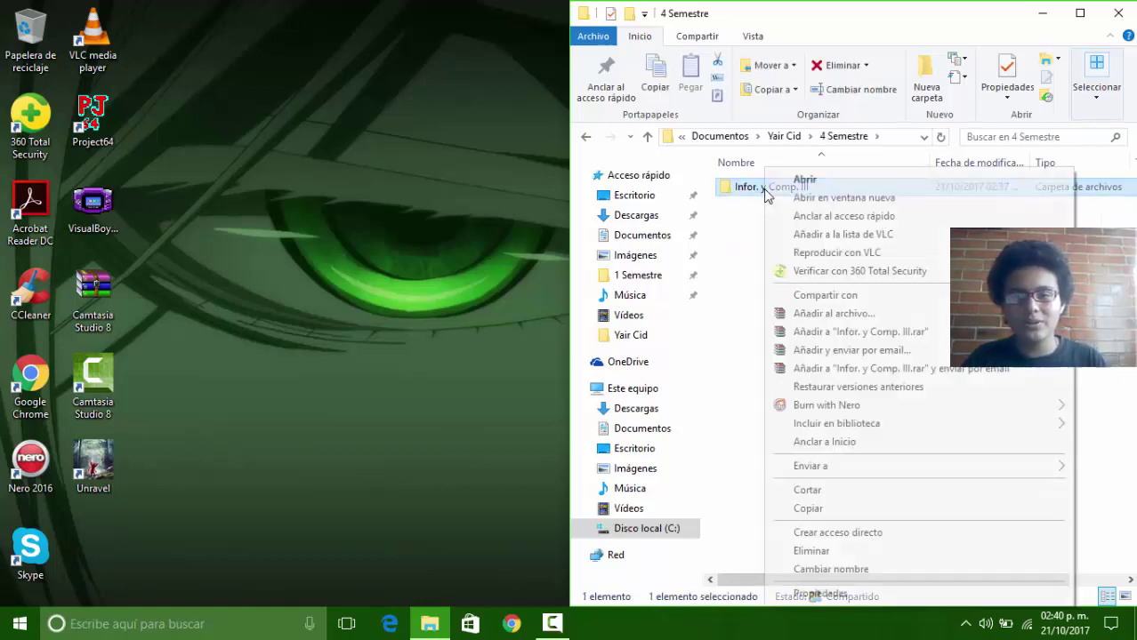
{"action": "left_click", "coordinate": [809, 570]}
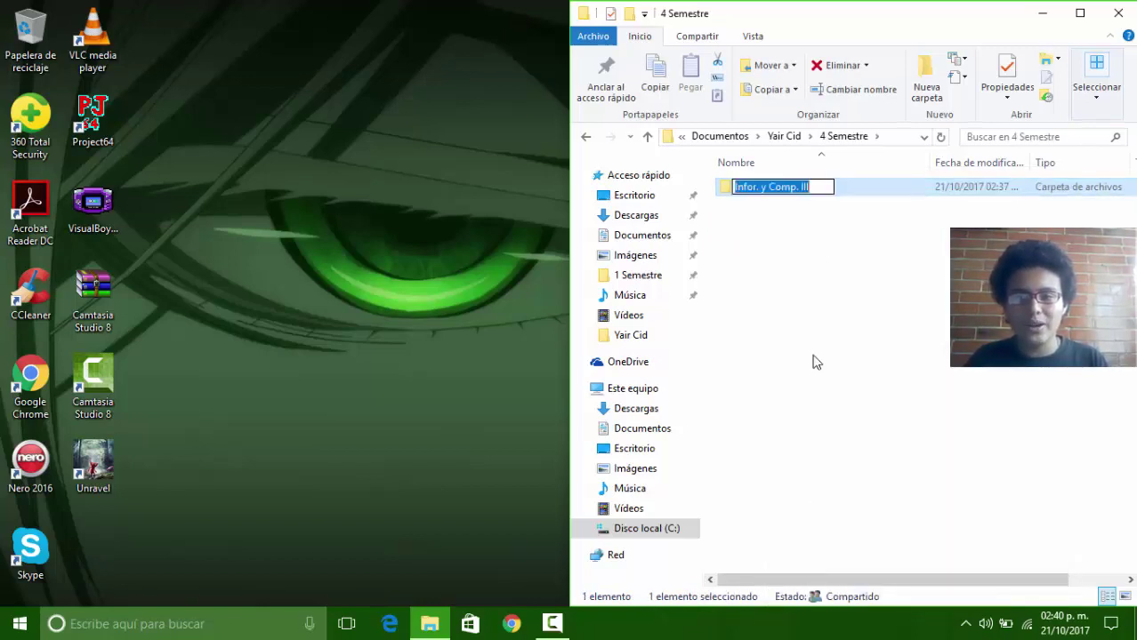
{"action": "left_click", "coordinate": [765, 189]}
{"action": "key", "text": "BackSpace"}
{"action": "key", "text": "BackSpace"}
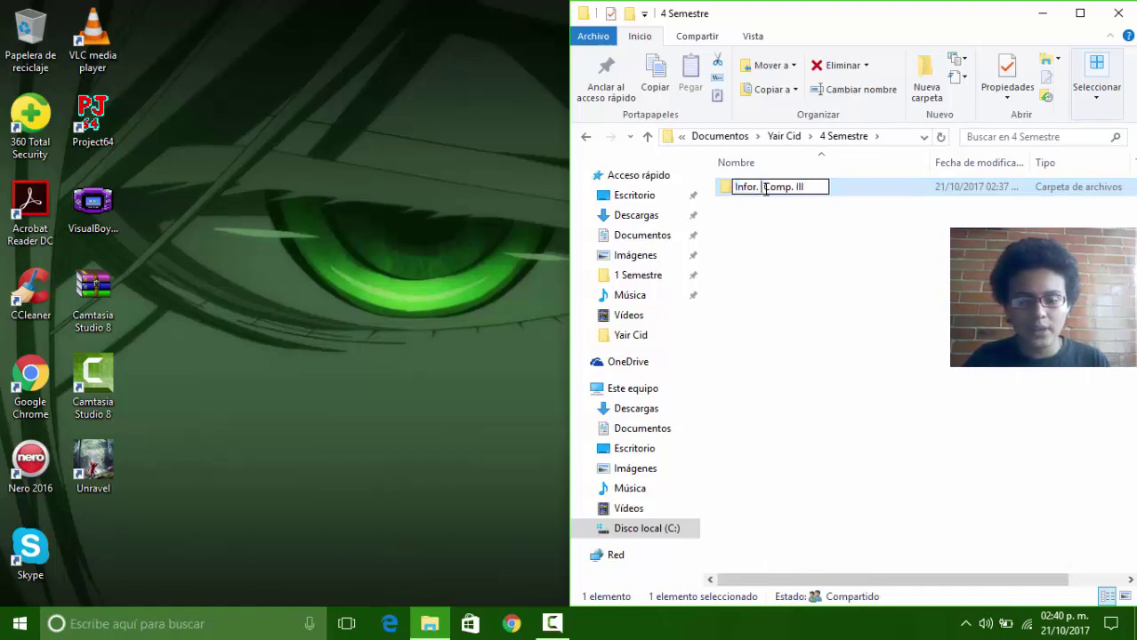
{"action": "key", "text": "BackSpace"}
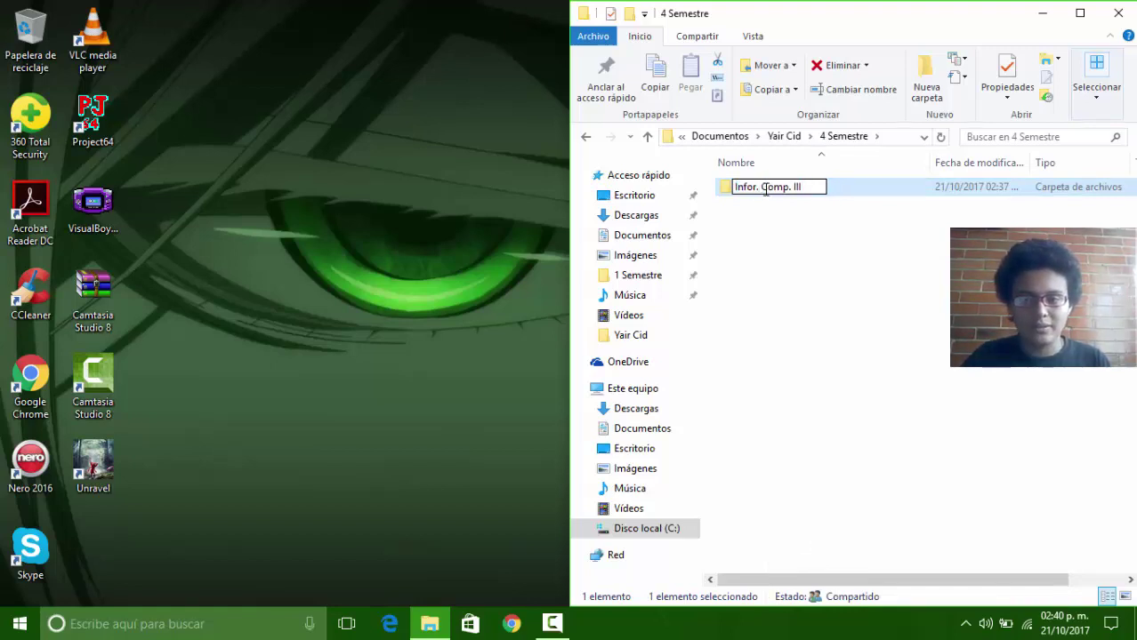
{"action": "type", "text": "Y"}
{"action": "key", "text": "Return"}
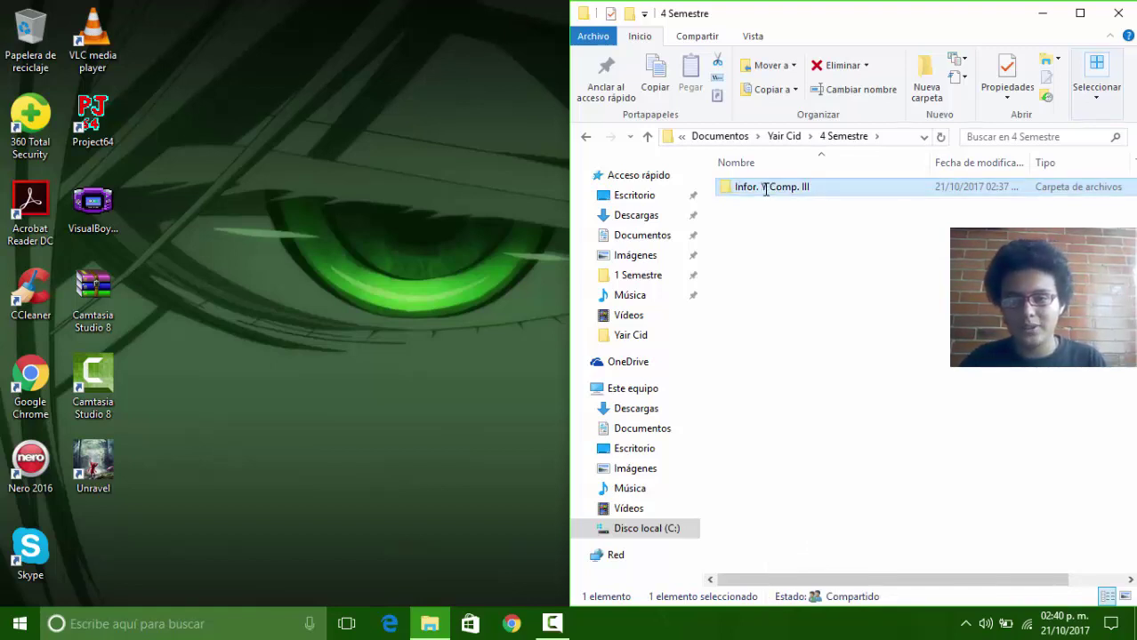
{"action": "key", "text": "BackSpace"}
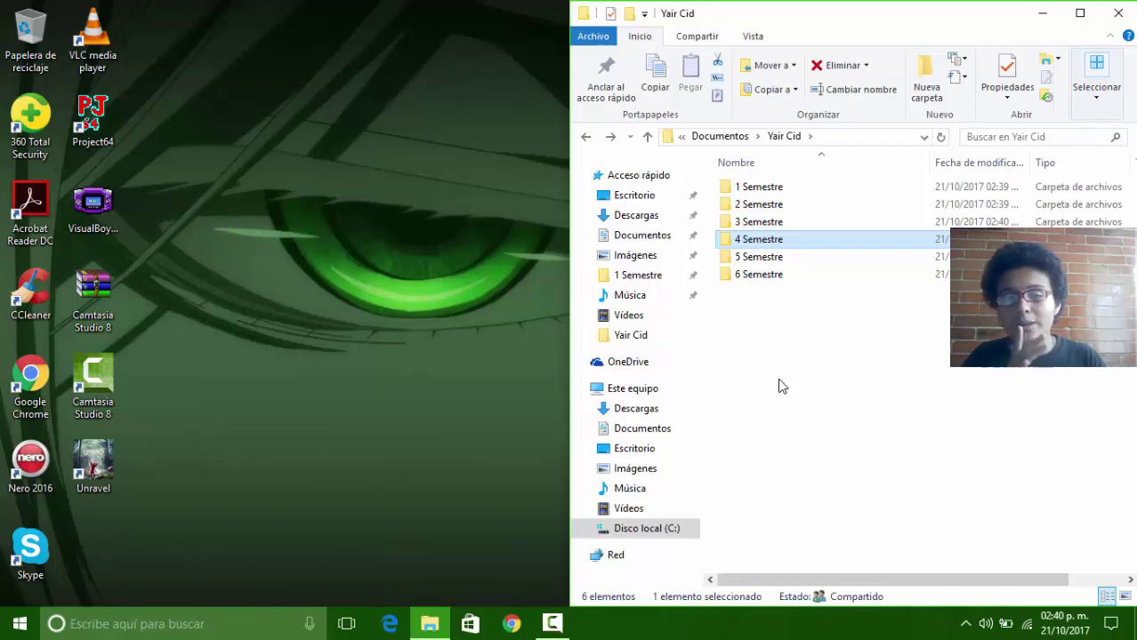
Step: Open 3 Semestre and delete the Vocaloid folder, cancelling the first permanent-delete prompt
{"action": "left_click", "coordinate": [757, 222]}
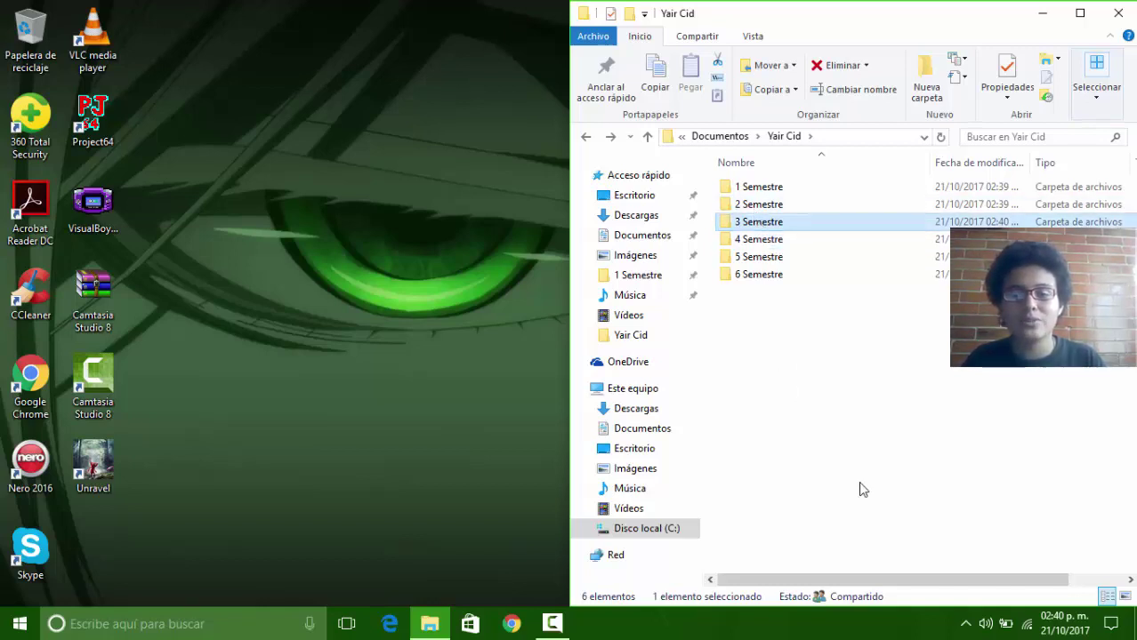
{"action": "key", "text": "F2"}
{"action": "key", "text": "Return"}
{"action": "key", "text": "Return"}
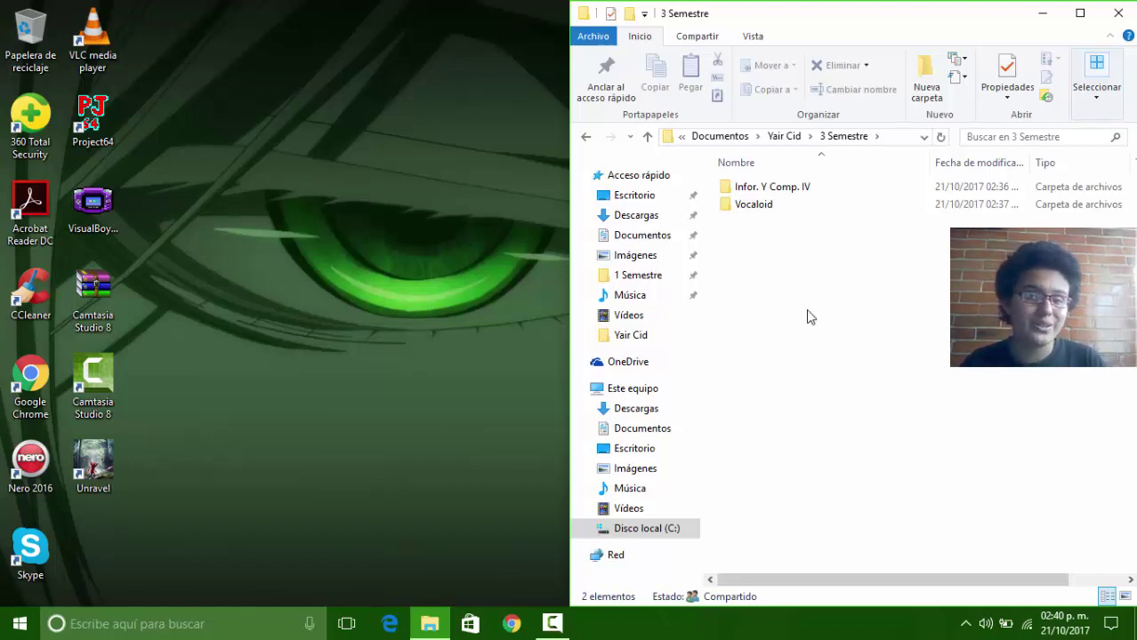
{"action": "left_click", "coordinate": [754, 206]}
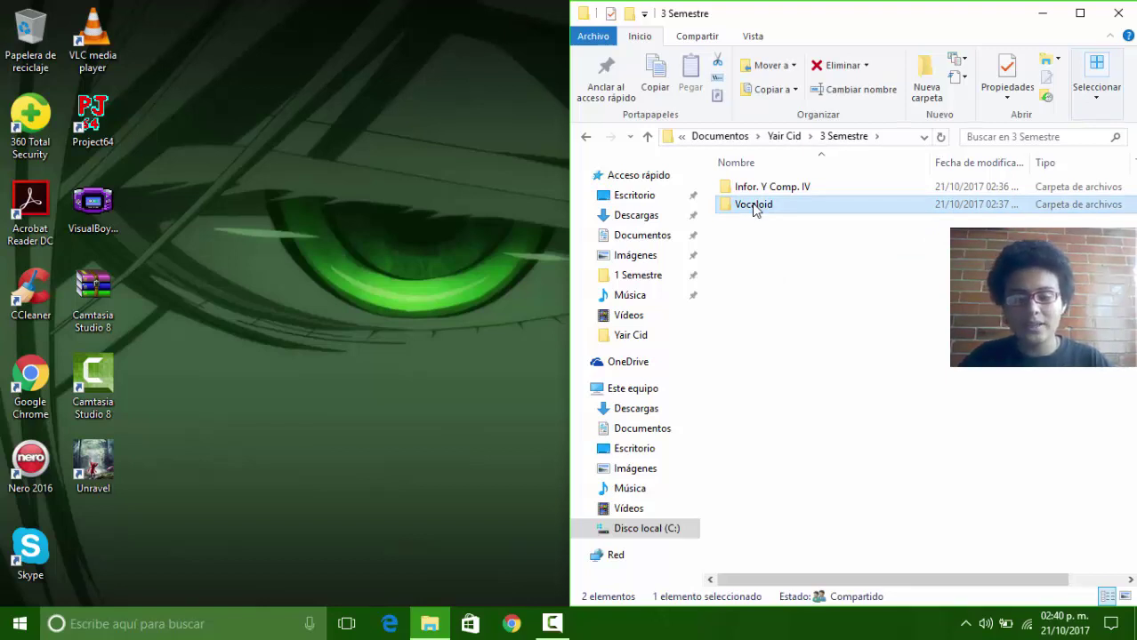
{"action": "key", "text": "shift+Delete"}
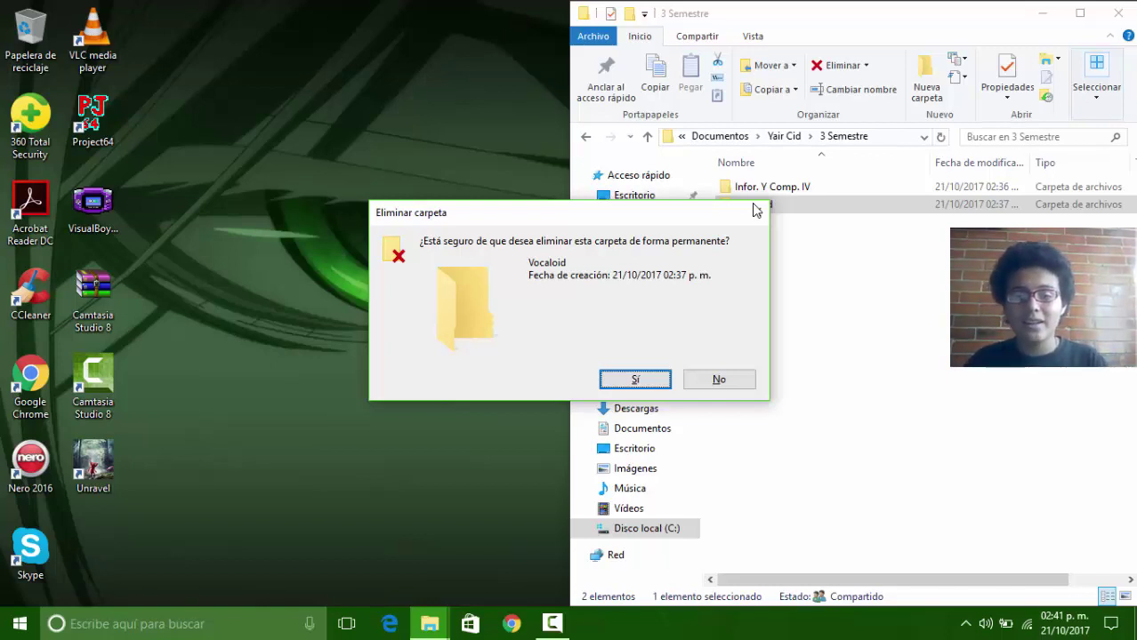
{"action": "key", "text": "Tab"}
{"action": "key", "text": "Return"}
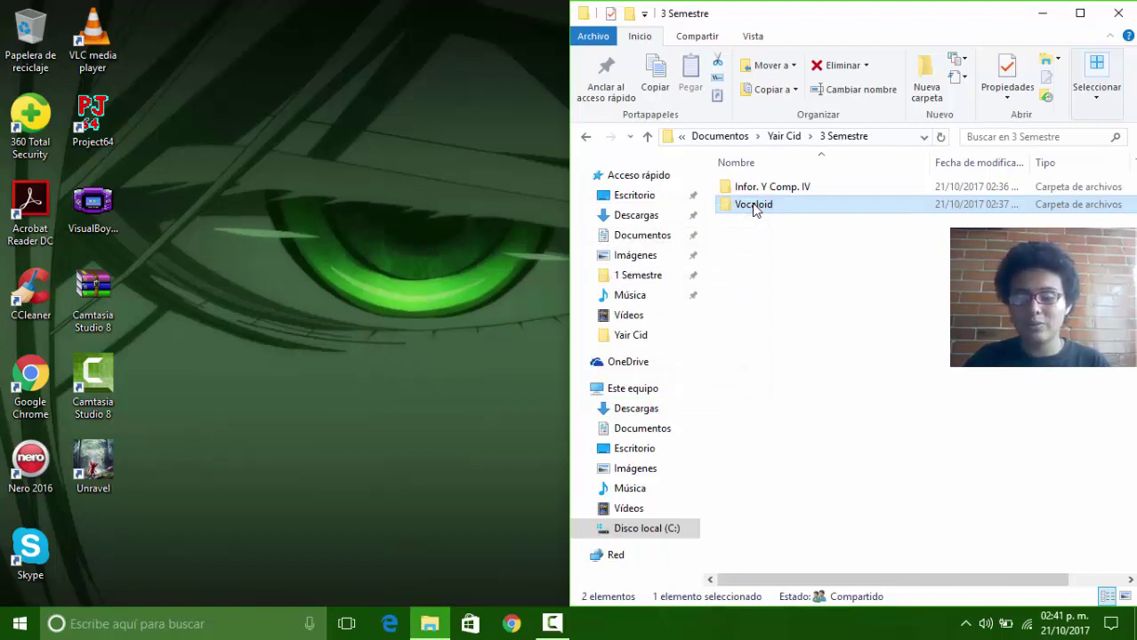
{"action": "key", "text": "Delete"}
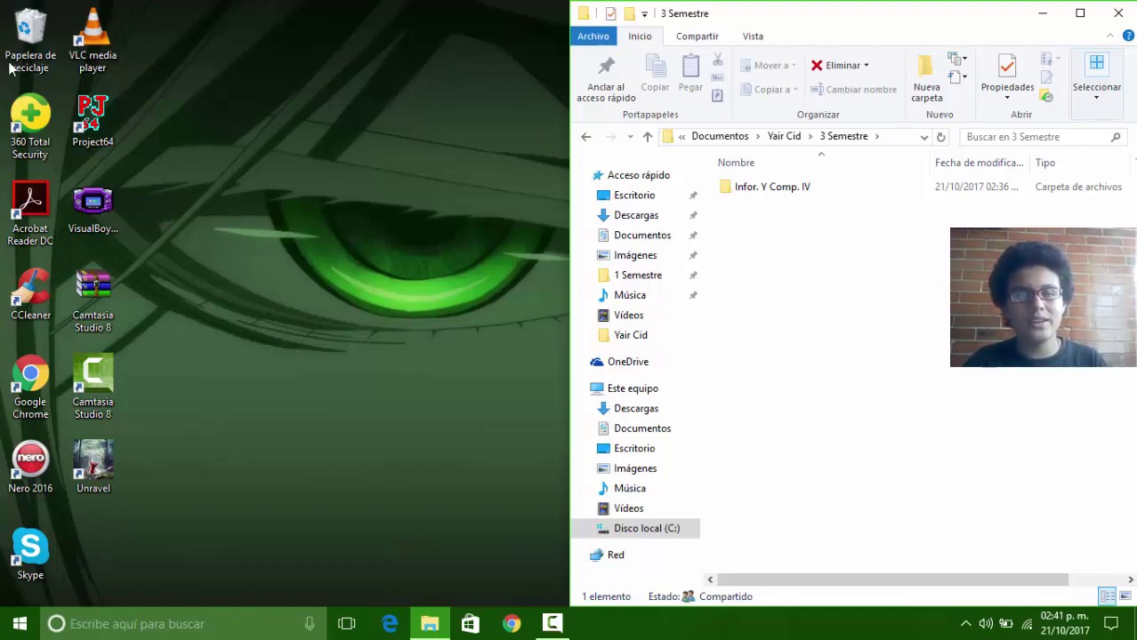
{"action": "left_click", "coordinate": [41, 53]}
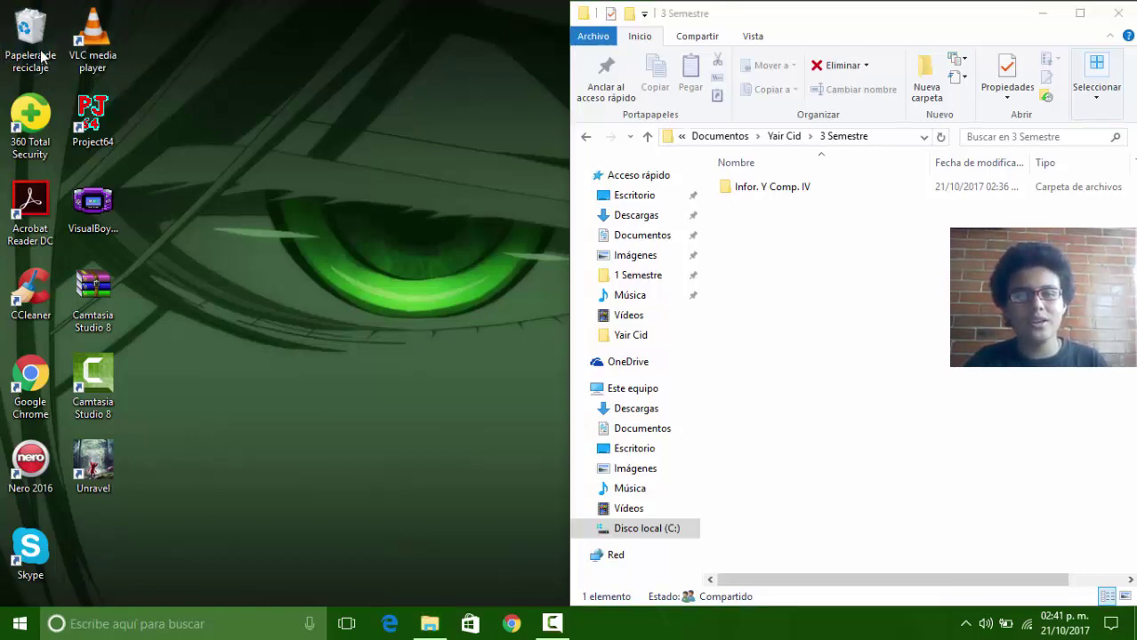
{"action": "double_click", "coordinate": [41, 53]}
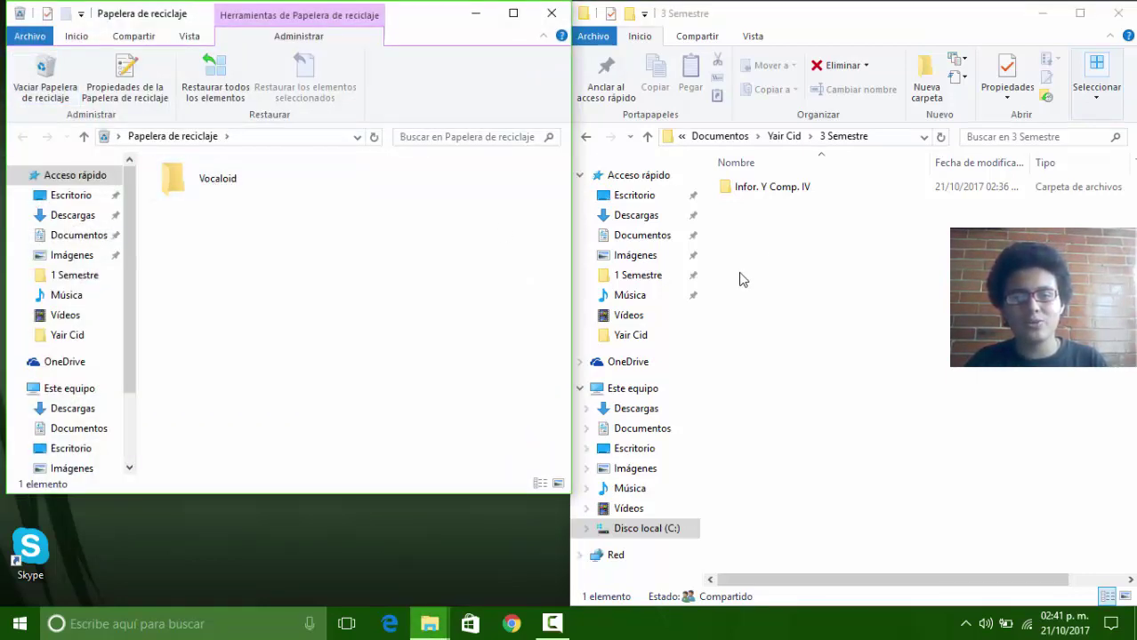
{"action": "left_click_drag", "start_coordinate": [406, 27], "coordinate": [3, 93]}
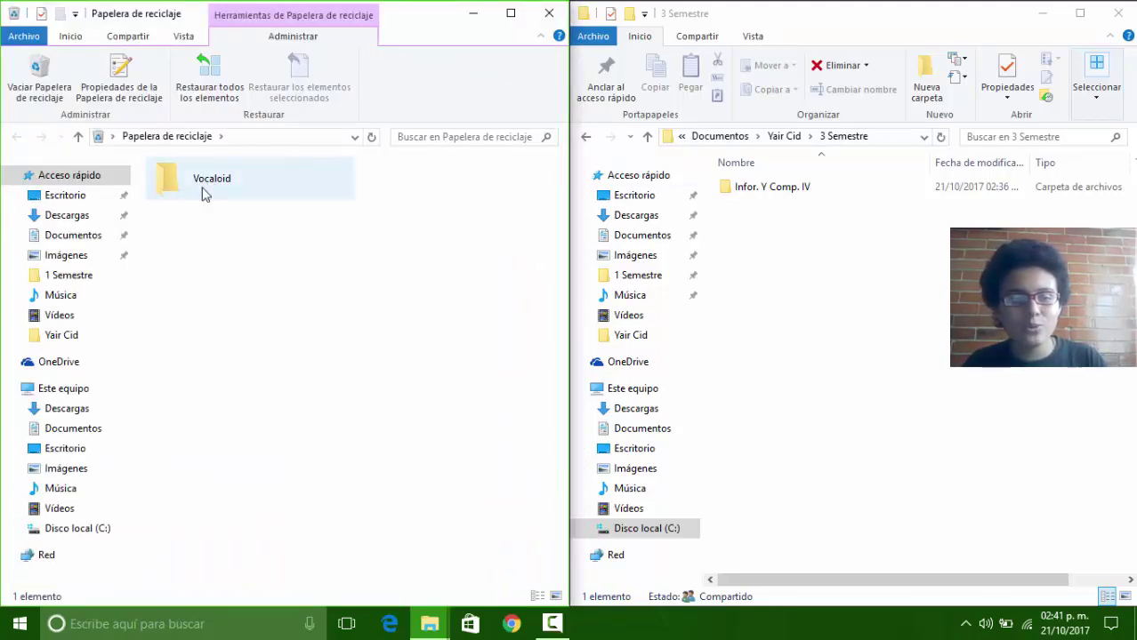
{"action": "left_click", "coordinate": [65, 430]}
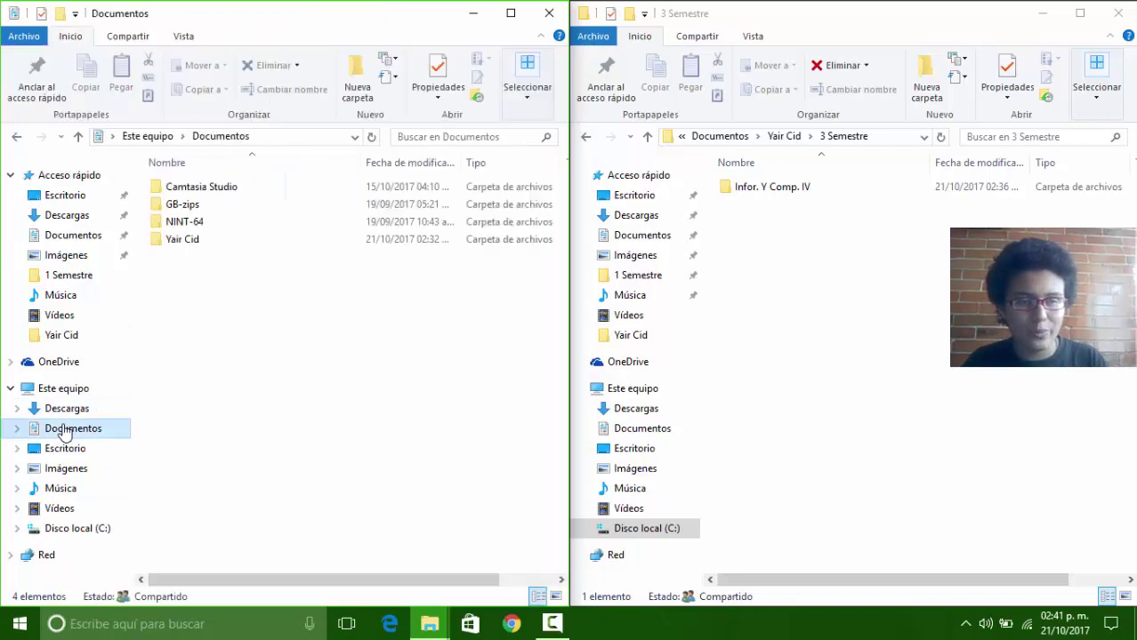
{"action": "left_click", "coordinate": [212, 245]}
{"action": "double_click", "coordinate": [212, 246]}
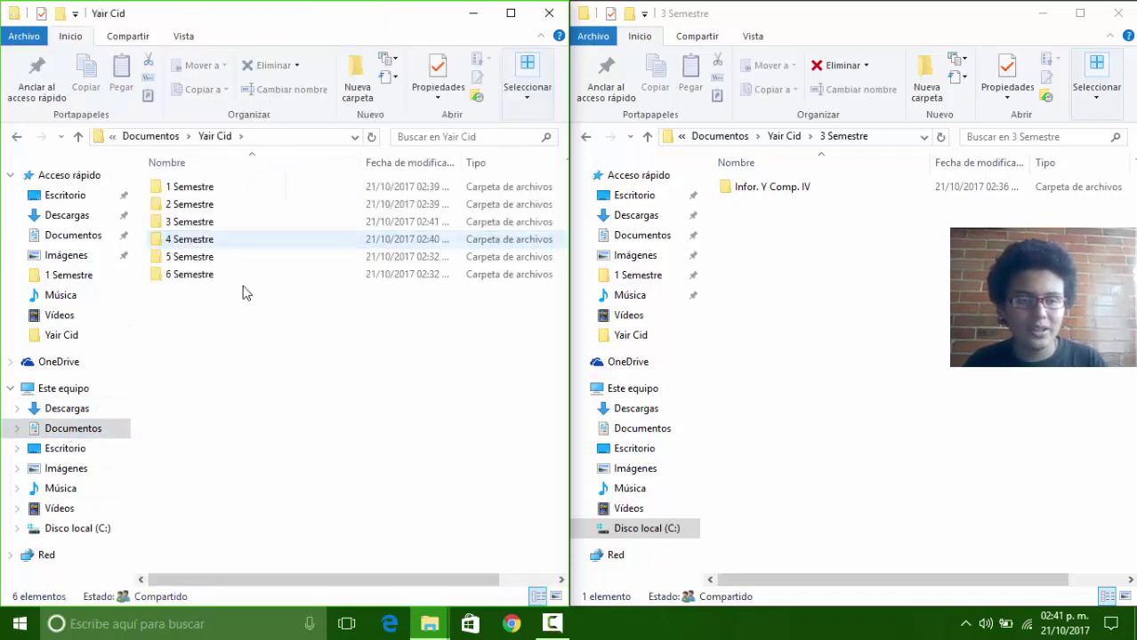
{"action": "double_click", "coordinate": [223, 242]}
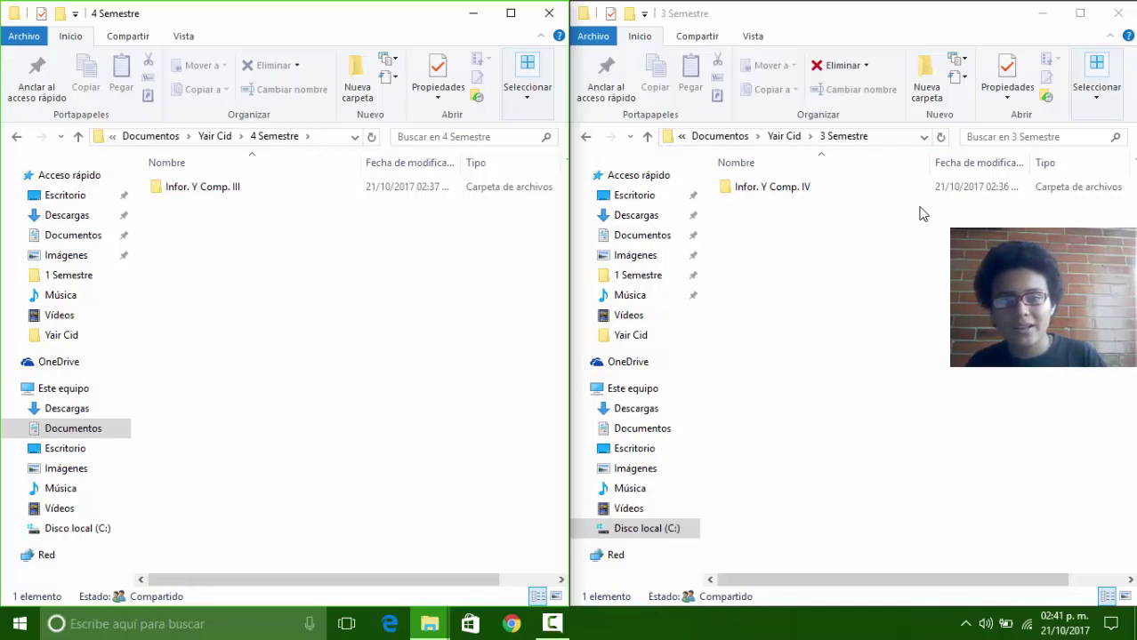
{"action": "left_click", "coordinate": [557, 13]}
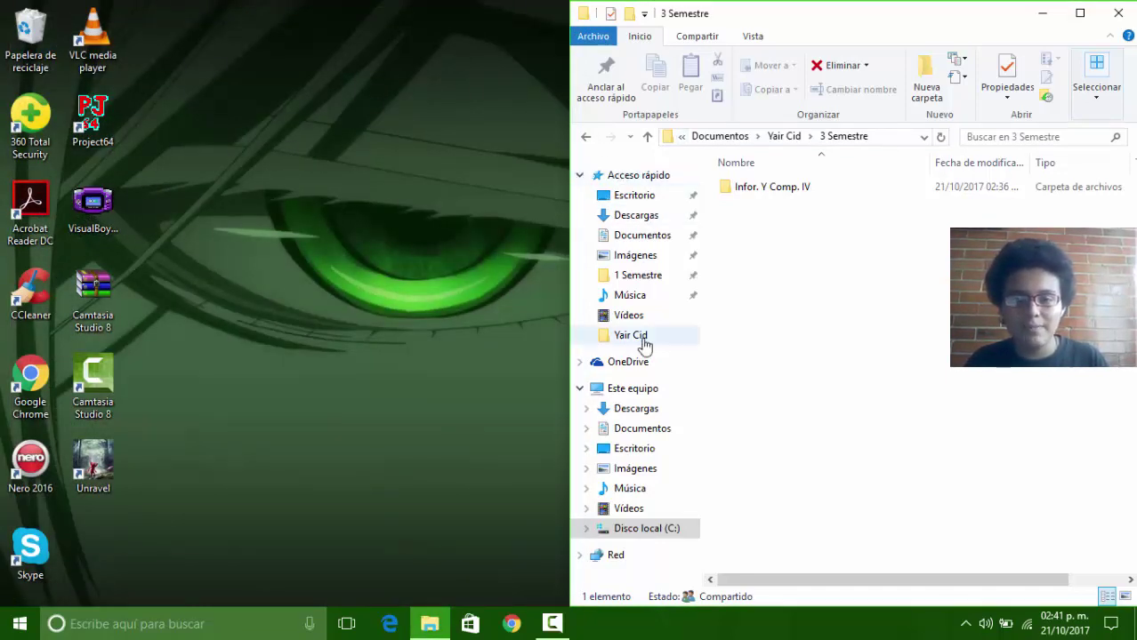
Step: Cut the Infor. Y Comp. IV folder from 3 Semestre
{"action": "left_click", "coordinate": [787, 137]}
{"action": "left_click", "coordinate": [759, 223]}
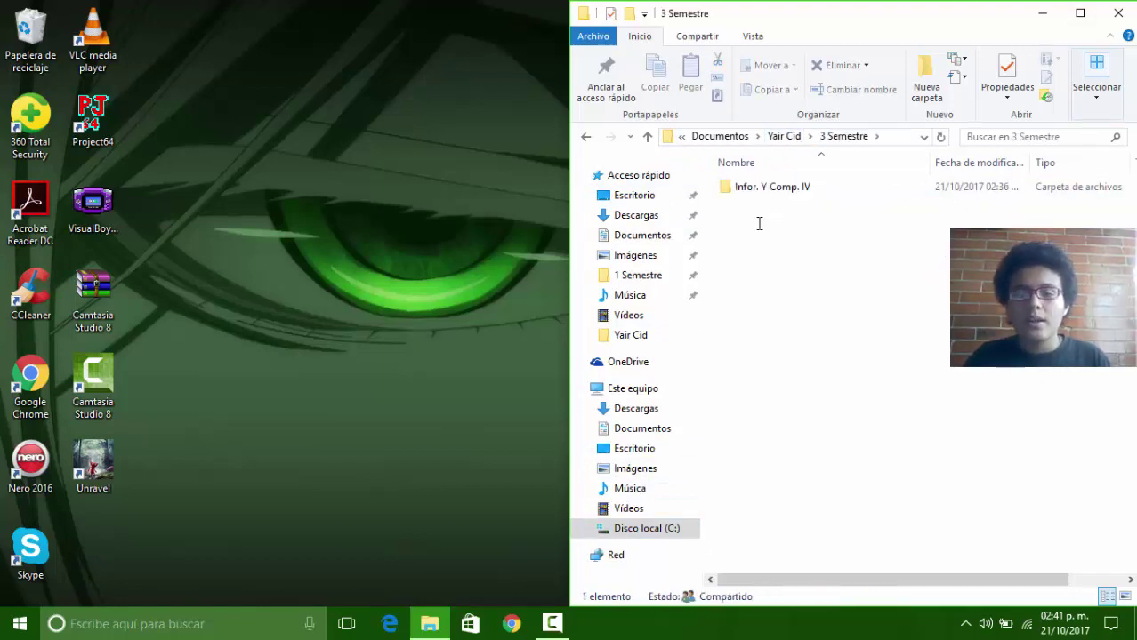
{"action": "right_click", "coordinate": [769, 190]}
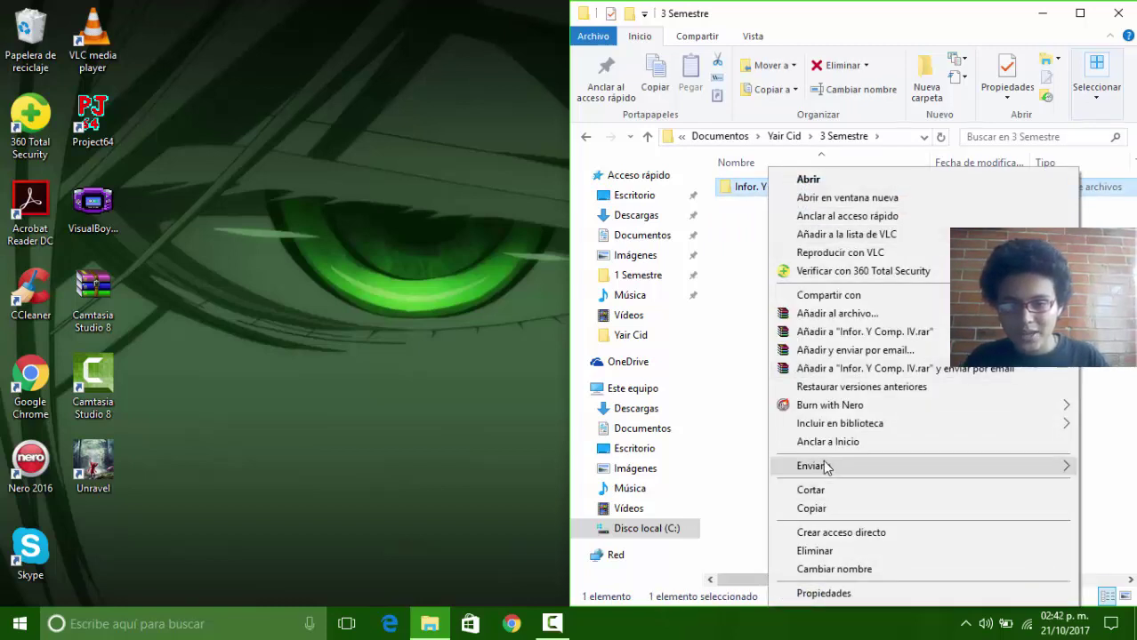
{"action": "left_click", "coordinate": [815, 492]}
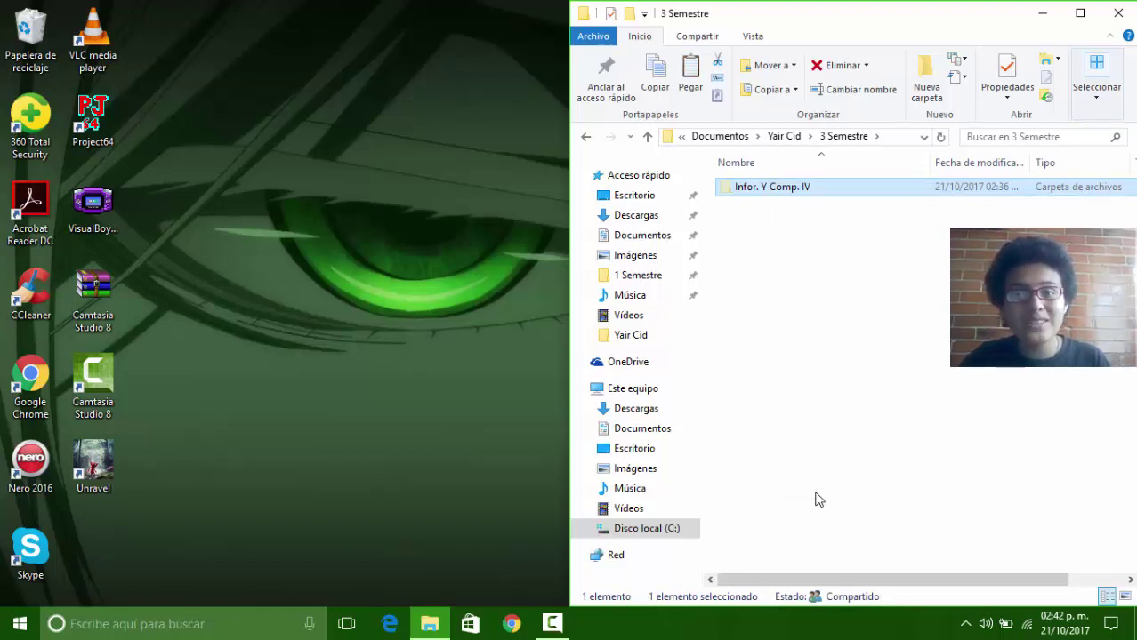
Step: Paste it into 4 Semestre beside Infor. Y Comp. III
{"action": "key", "text": "BackSpace"}
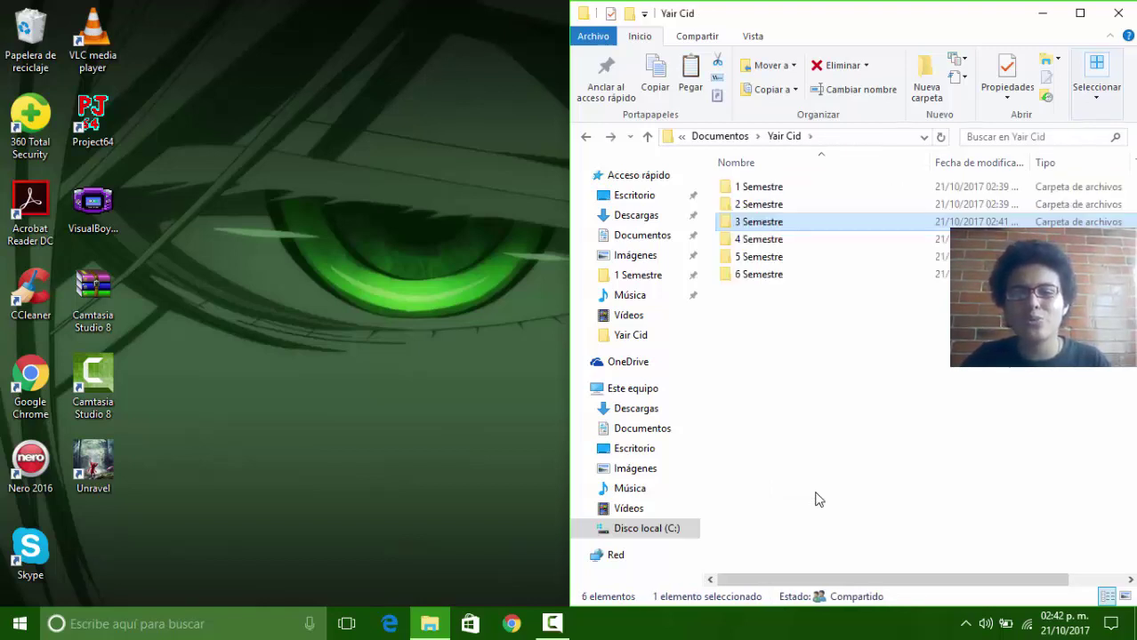
{"action": "key", "text": "Down"}
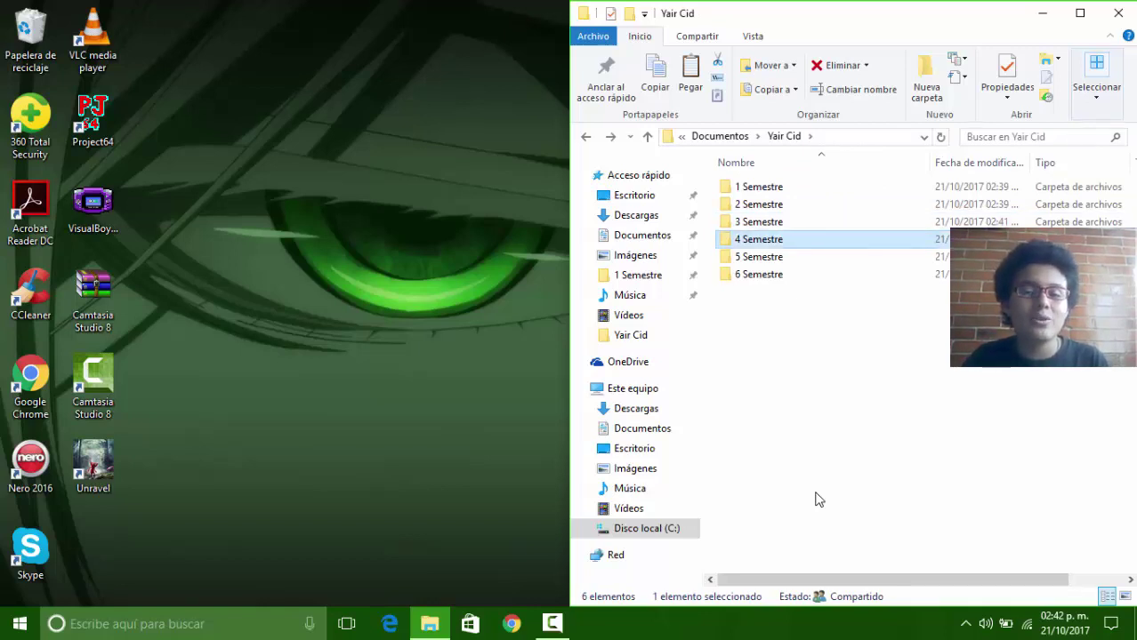
{"action": "key", "text": "Return"}
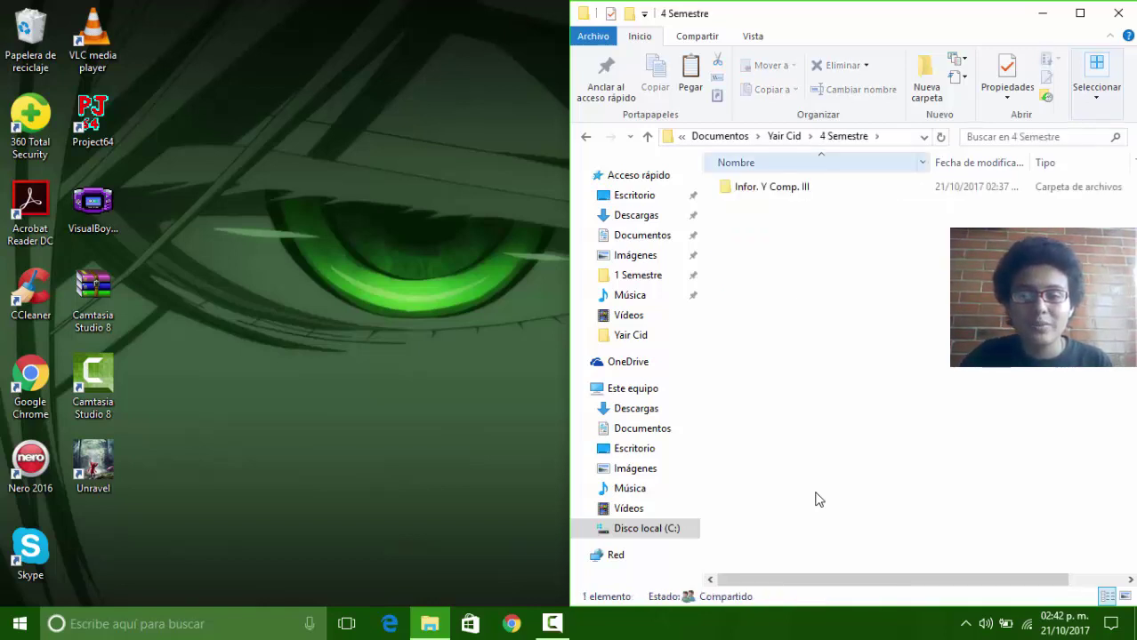
{"action": "right_click", "coordinate": [768, 240]}
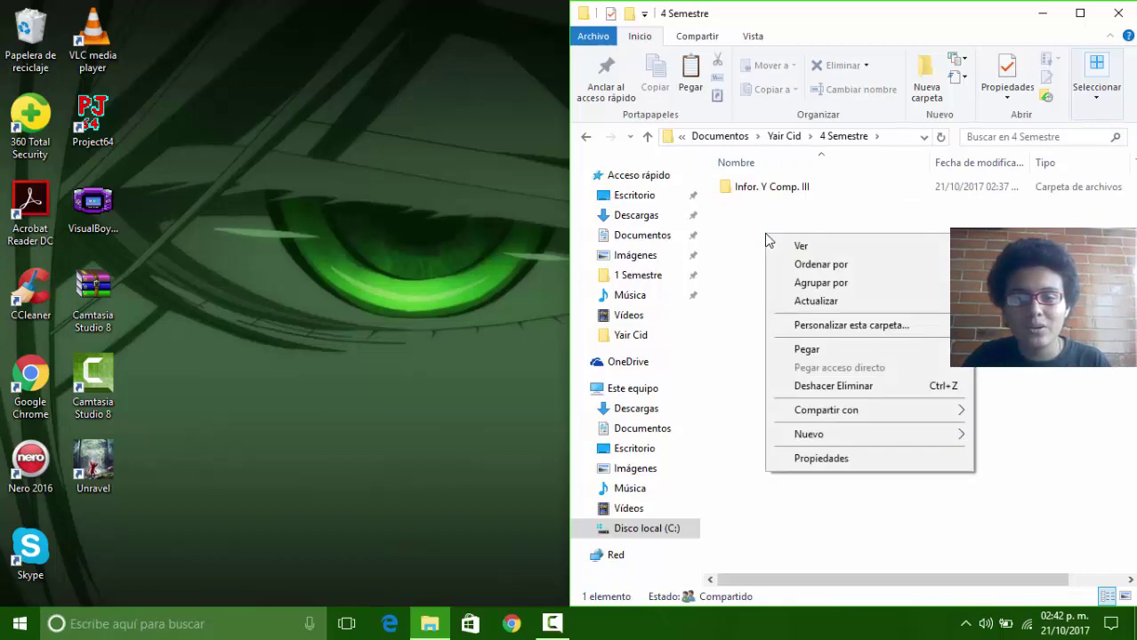
{"action": "left_click", "coordinate": [799, 350]}
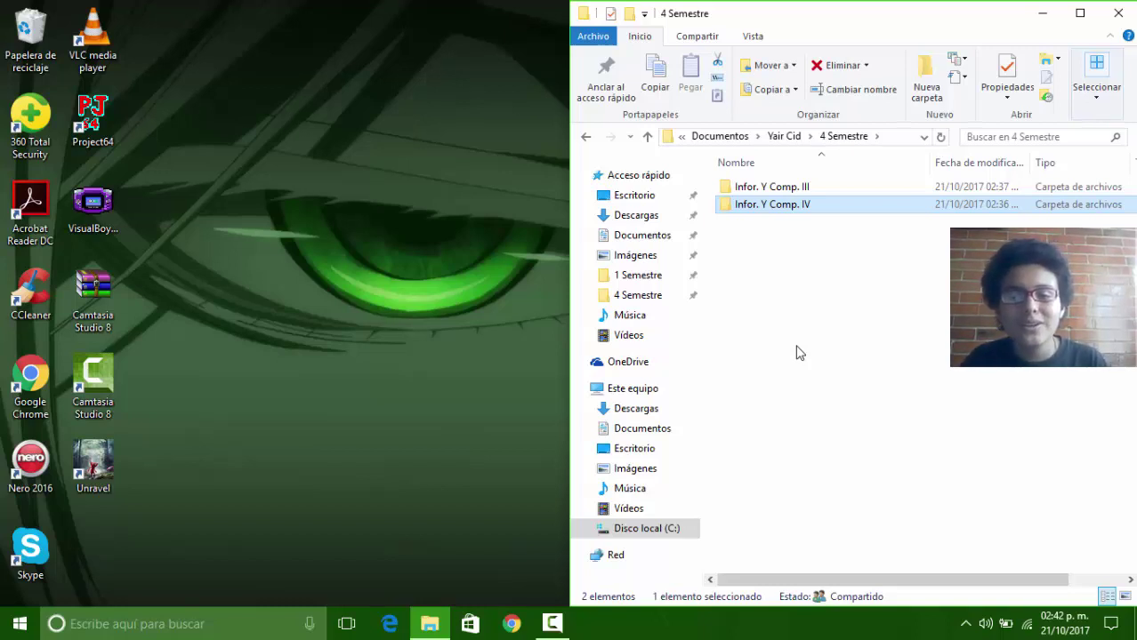
Step: Open Documentos in a new window snapped left, showing the student's empty 3 Semestre folder
{"action": "left_click", "coordinate": [582, 178]}
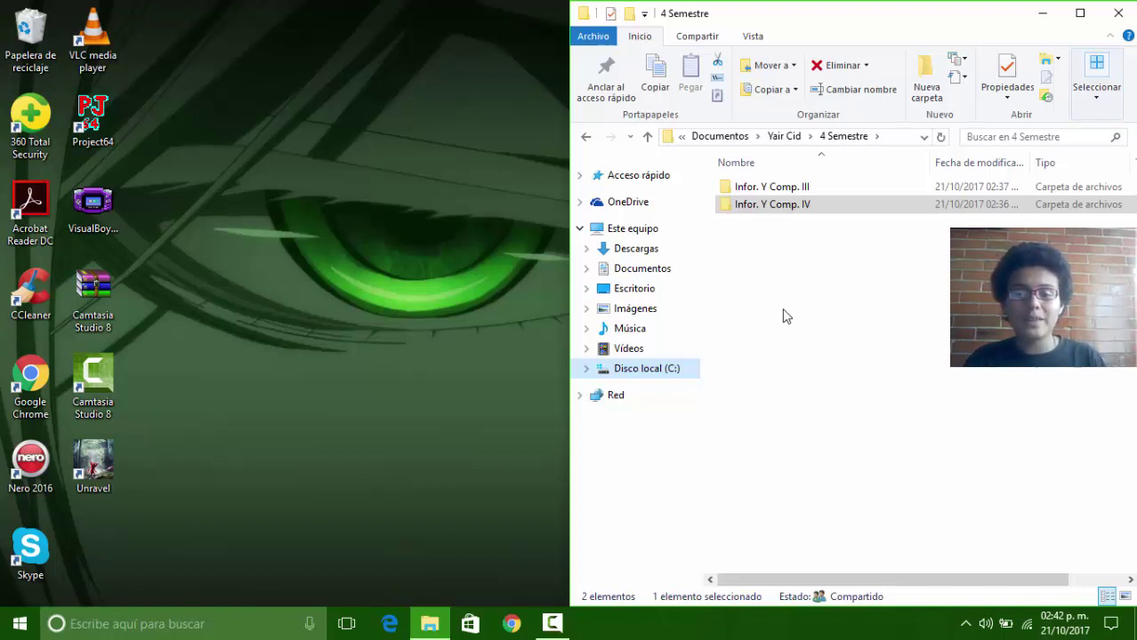
{"action": "right_click", "coordinate": [651, 275]}
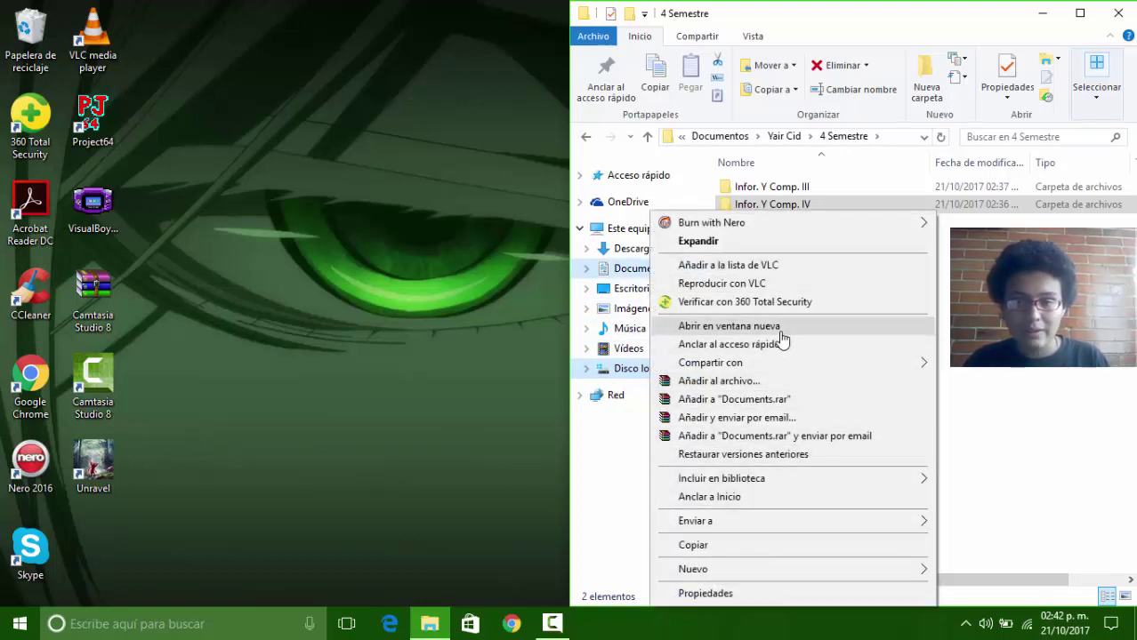
{"action": "left_click", "coordinate": [782, 328]}
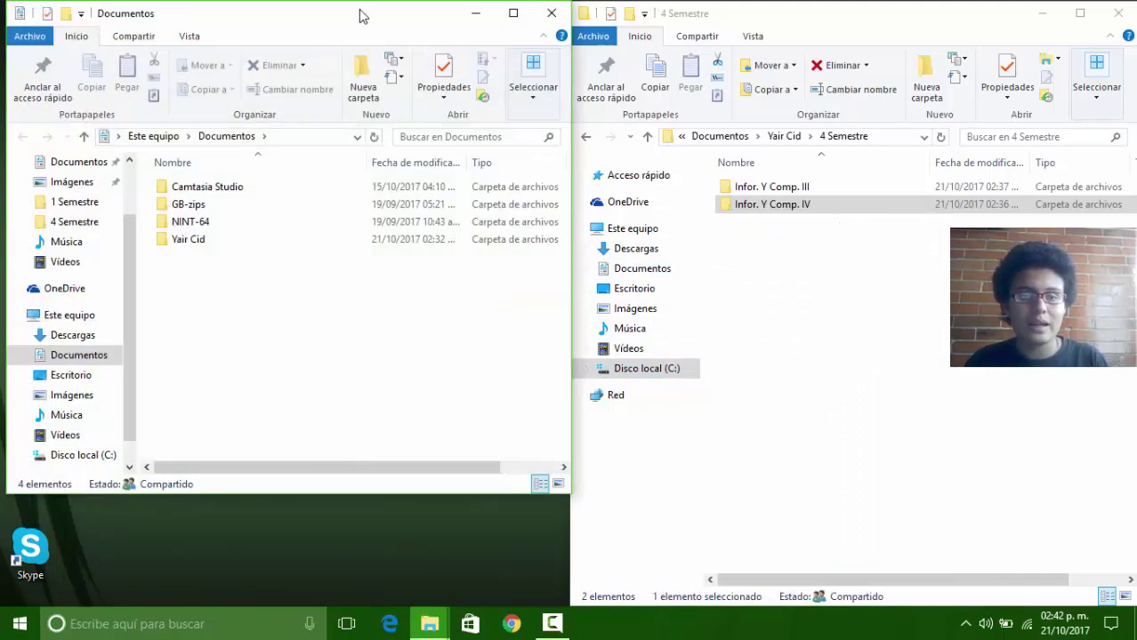
{"action": "left_click_drag", "start_coordinate": [358, 12], "coordinate": [2, 108]}
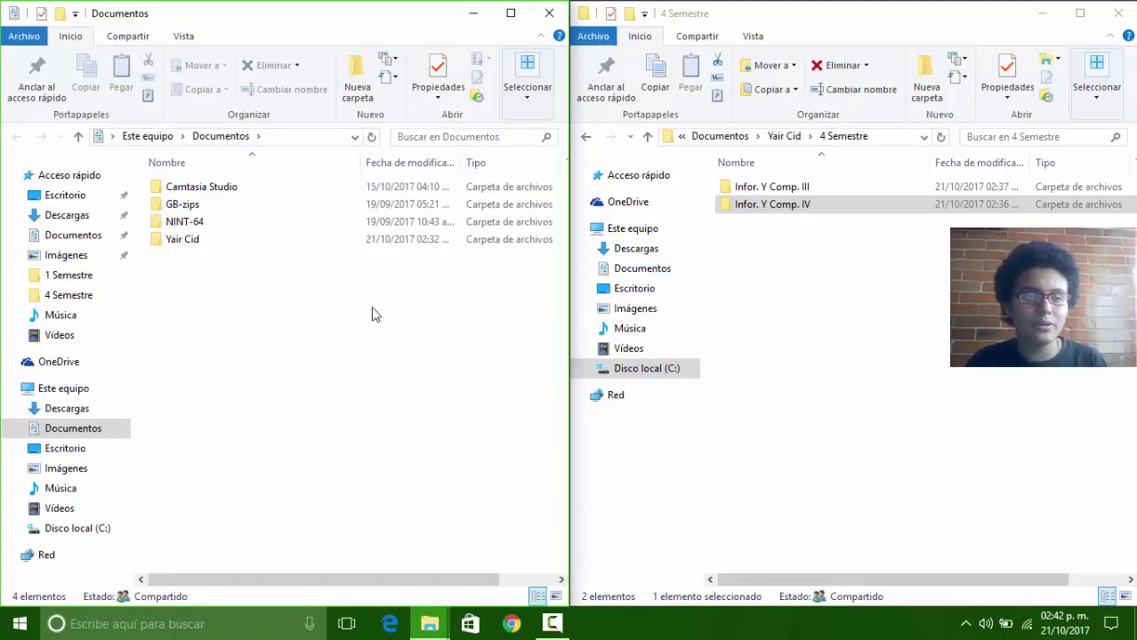
{"action": "double_click", "coordinate": [184, 242]}
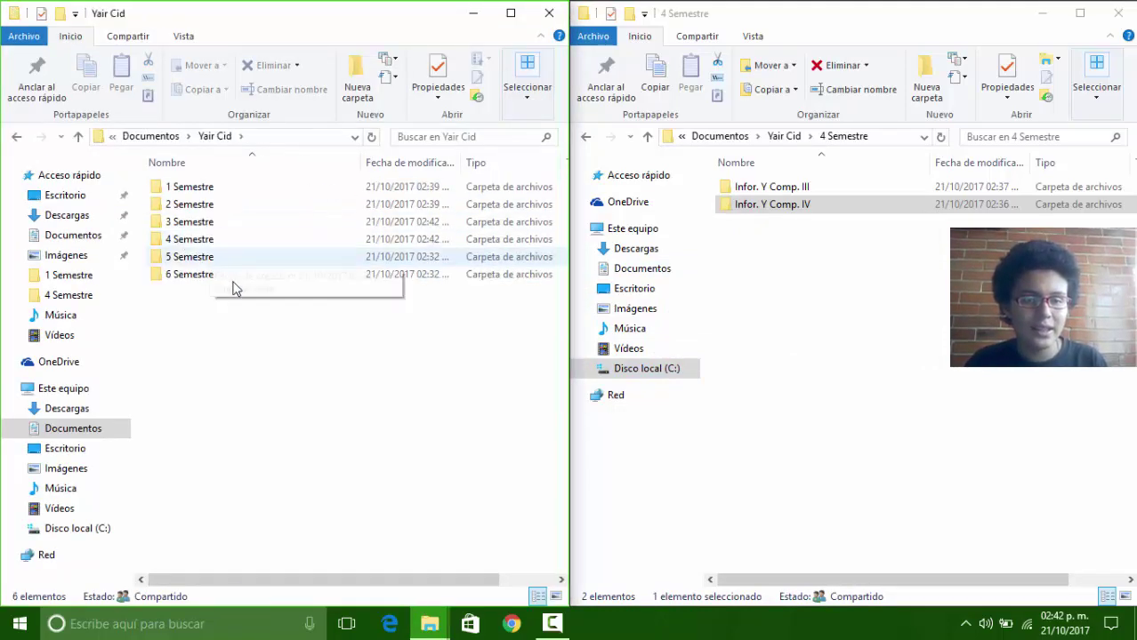
{"action": "double_click", "coordinate": [199, 222]}
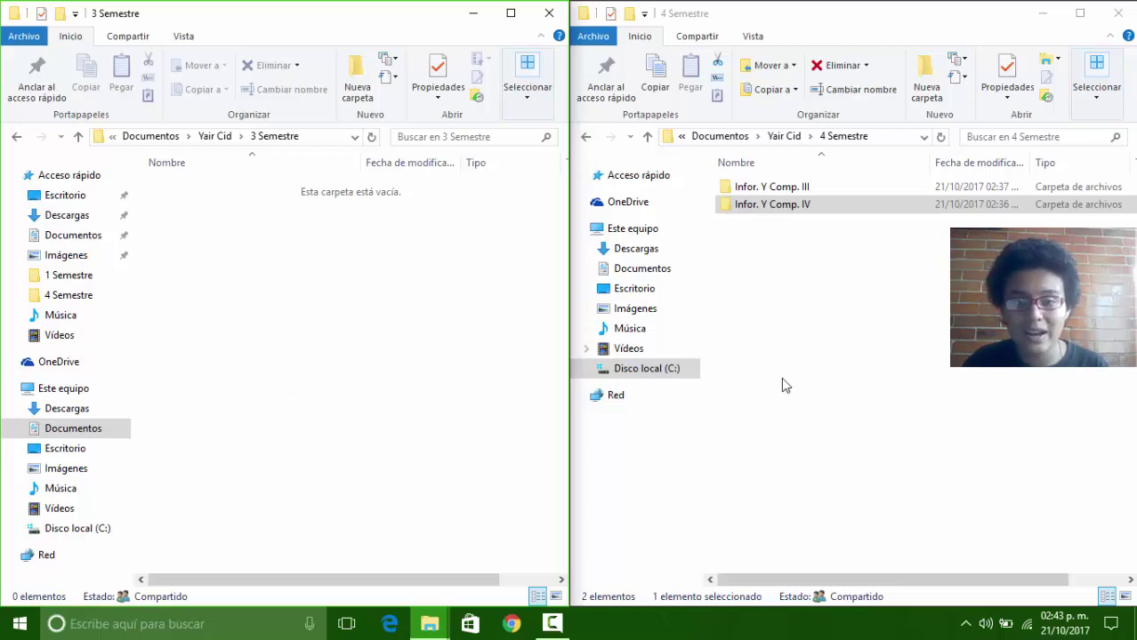
Step: Drag Infor. Y Comp. III from the 4 Semestre window into the left 3 Semestre window
{"action": "left_click", "coordinate": [819, 368]}
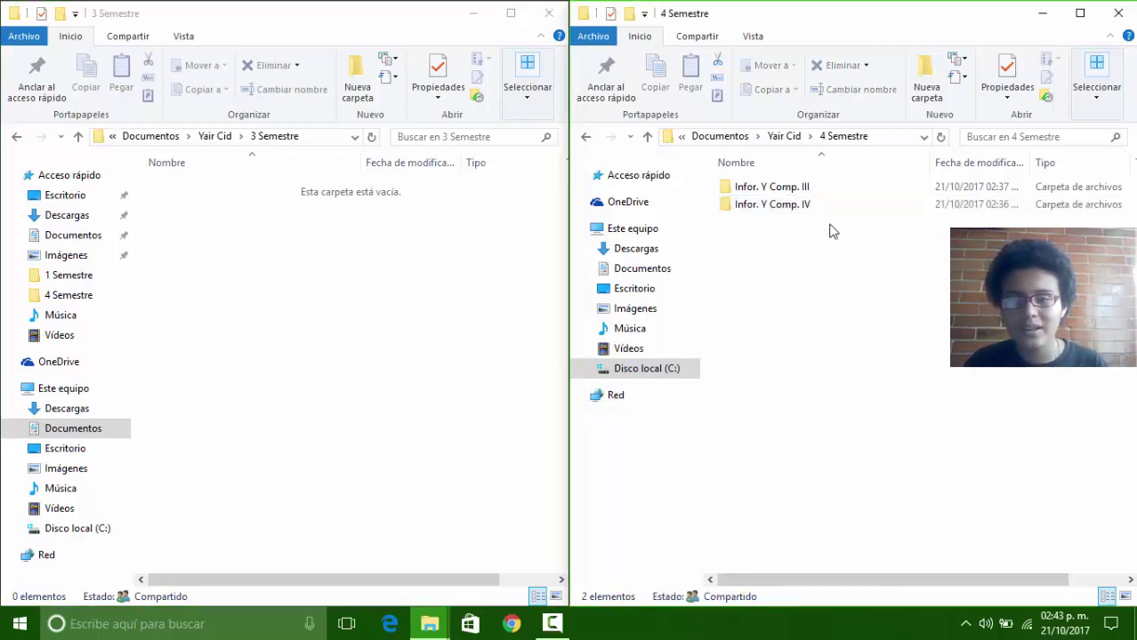
{"action": "mouse_move", "coordinate": [814, 190]}
{"action": "left_mouse_down"}
{"action": "mouse_move", "coordinate": [799, 201]}
{"action": "mouse_move", "coordinate": [793, 189]}
{"action": "left_mouse_up"}
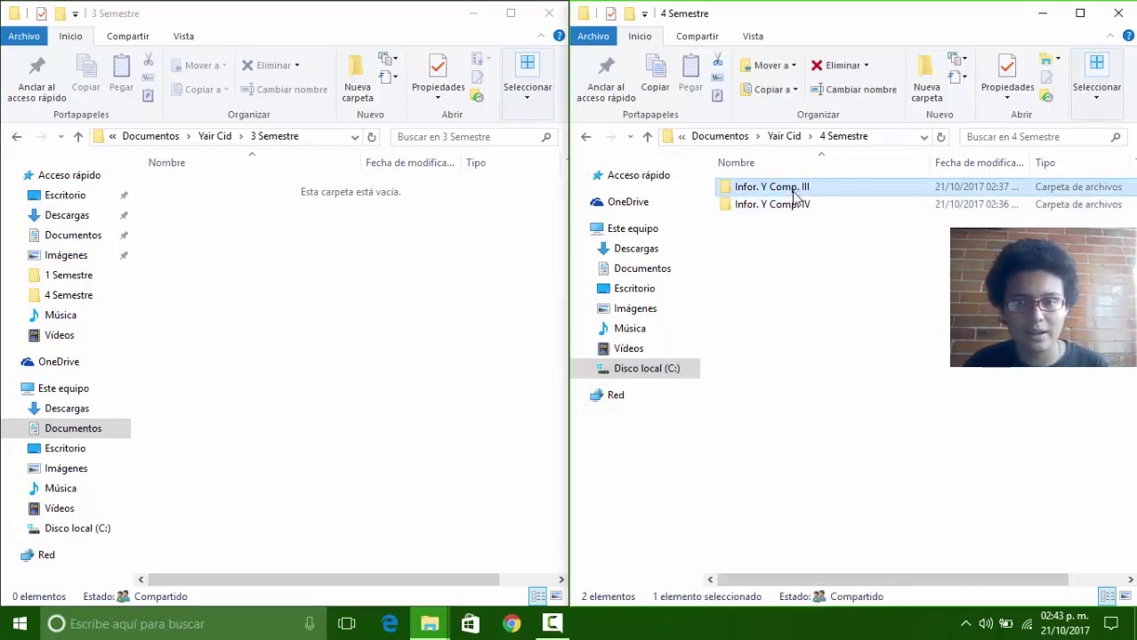
{"action": "left_click_drag", "start_coordinate": [796, 194], "coordinate": [206, 206]}
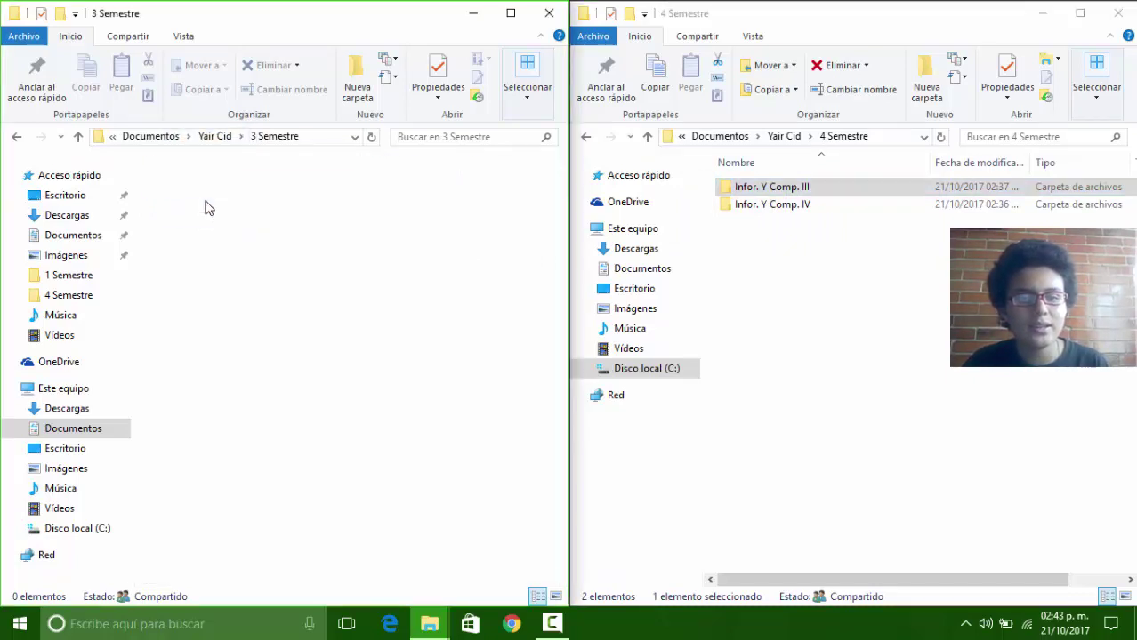